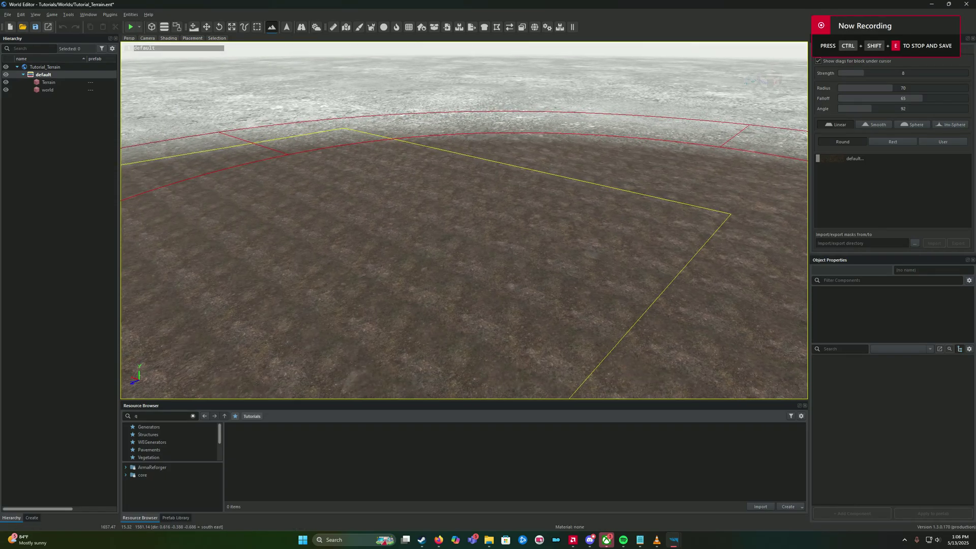
{"action": "key", "text": "a"}
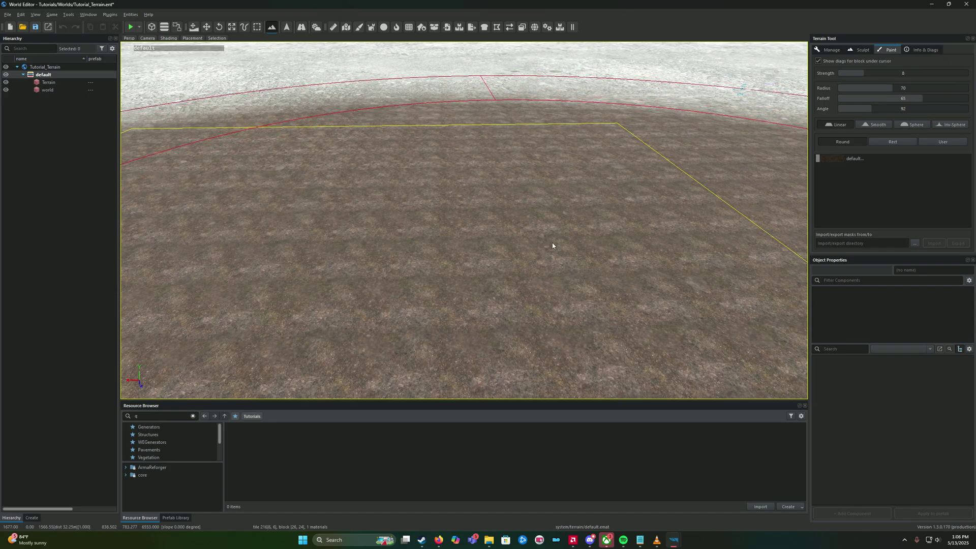
{"action": "key", "text": "q"}
{"action": "right_click_drag", "start_coordinate": [493, 276], "coordinate": [491, 311]}
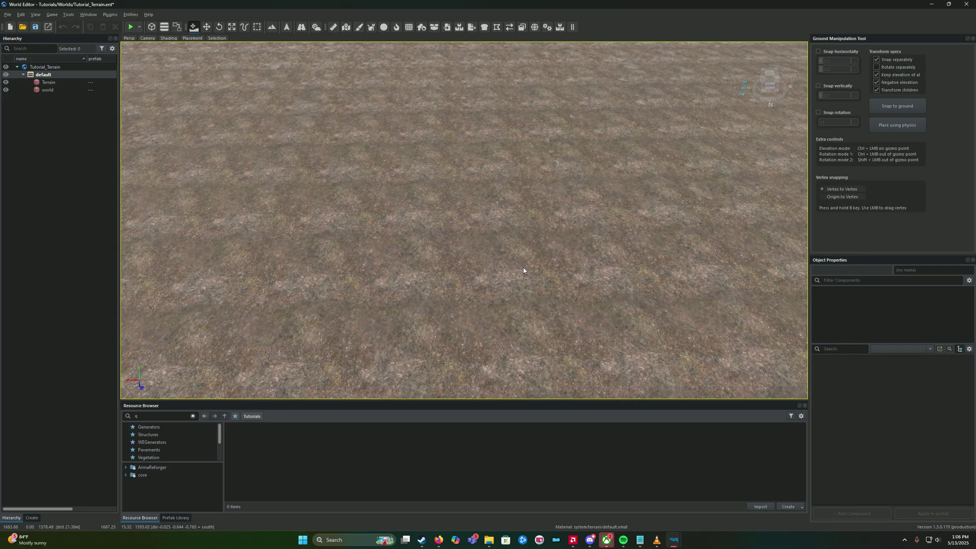
{"action": "mouse_move", "coordinate": [484, 253]}
{"action": "right_mouse_down"}
{"action": "mouse_move", "coordinate": [482, 230]}
{"action": "mouse_move", "coordinate": [480, 240]}
{"action": "mouse_move", "coordinate": [457, 240]}
{"action": "mouse_move", "coordinate": [458, 260]}
{"action": "mouse_move", "coordinate": [479, 256]}
{"action": "mouse_move", "coordinate": [440, 237]}
{"action": "mouse_move", "coordinate": [435, 223]}
{"action": "mouse_move", "coordinate": [430, 231]}
{"action": "mouse_move", "coordinate": [483, 243]}
{"action": "right_mouse_up"}
{"action": "key", "text": "w"}
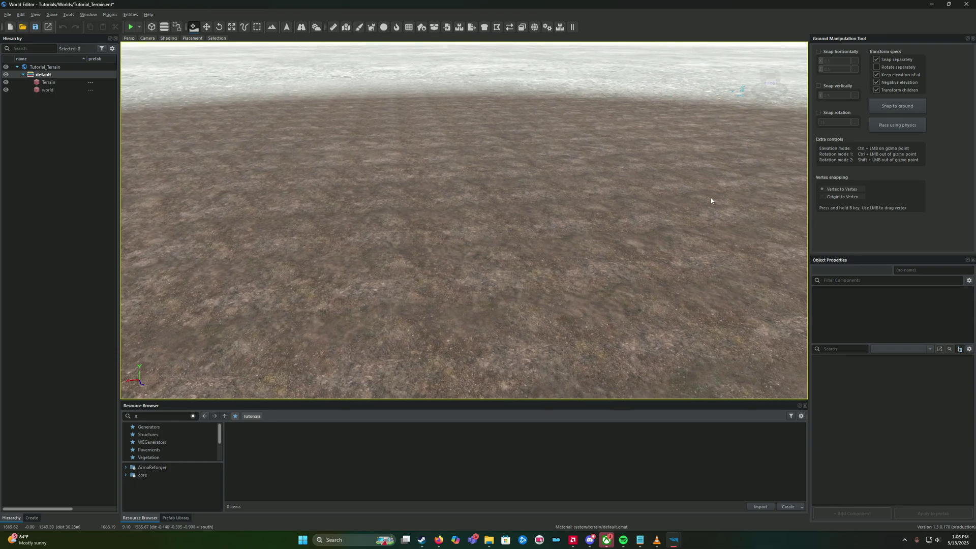
{"action": "right_click_drag", "start_coordinate": [505, 271], "coordinate": [494, 285]}
{"action": "right_click_drag", "start_coordinate": [412, 307], "coordinate": [503, 232]}
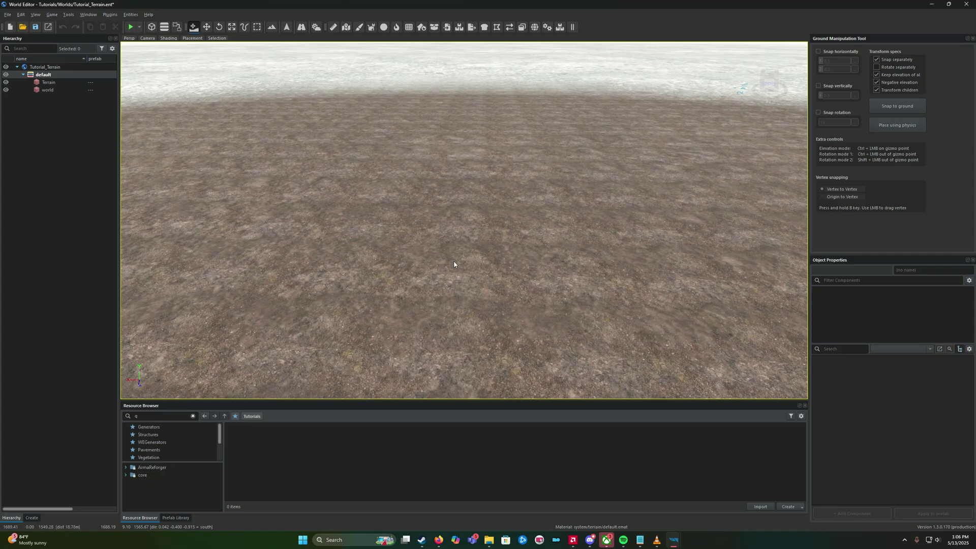
{"action": "right_click_drag", "start_coordinate": [452, 265], "coordinate": [409, 262]}
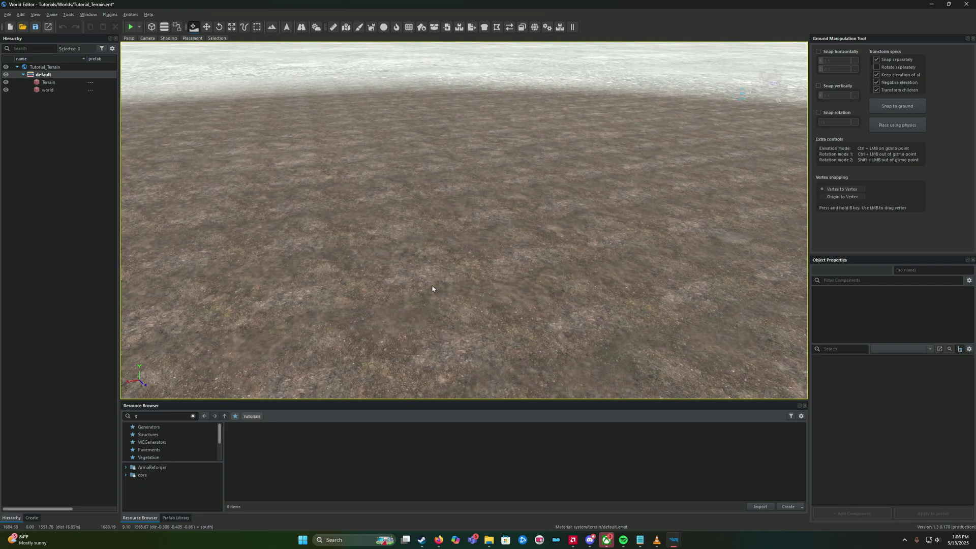
- Activate the Terrain Tool in paint mode and select the default surface material
{"action": "key", "text": "t"}
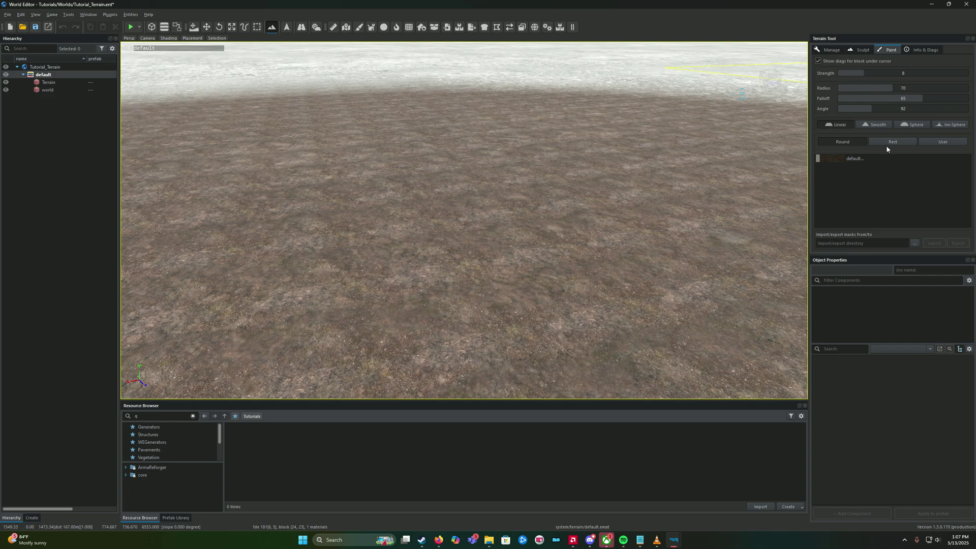
{"action": "left_click", "coordinate": [857, 162]}
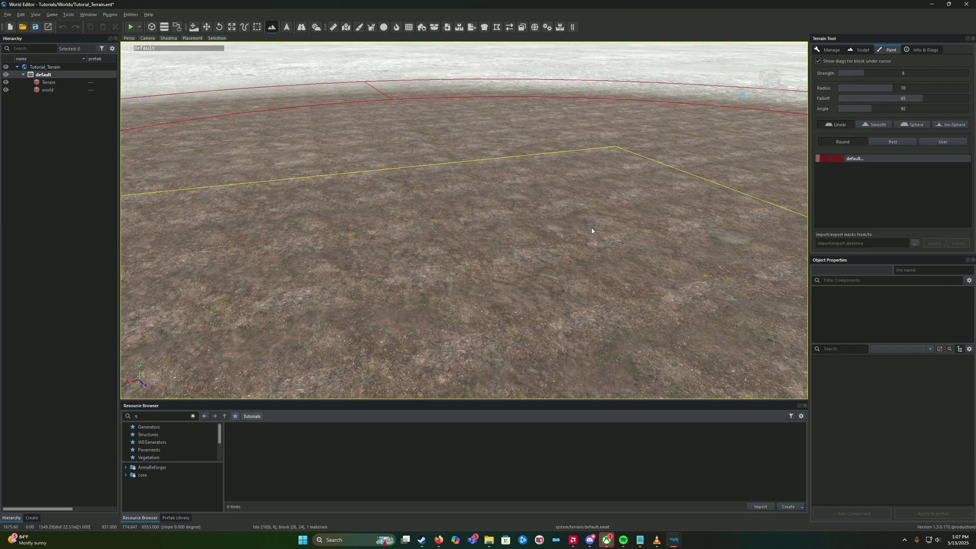
{"action": "right_click_drag", "start_coordinate": [602, 227], "coordinate": [248, 387]}
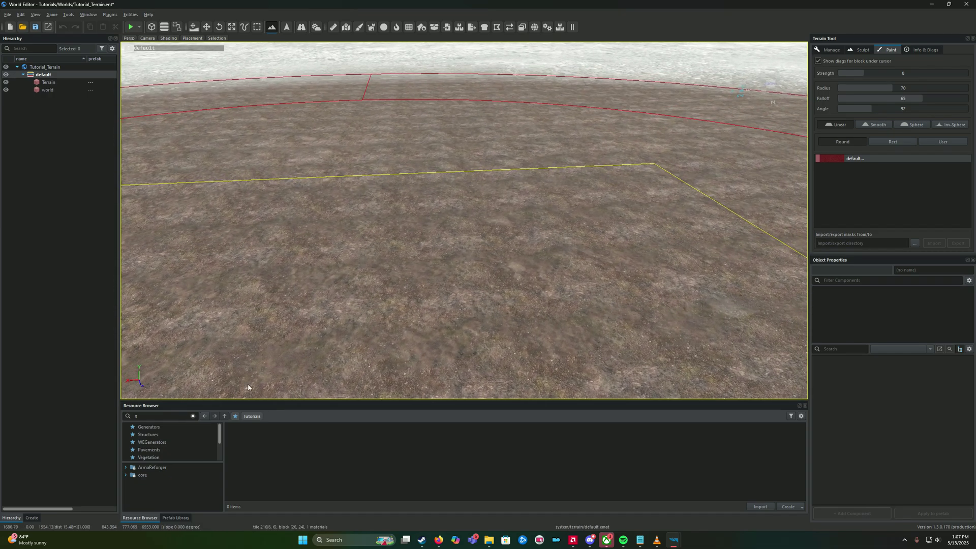
- Clear the resource search, open the ArmaReforger/Terrains/Common/Surfaces folder and enlarge the resource browser to show its materials
{"action": "left_click", "coordinate": [193, 416]}
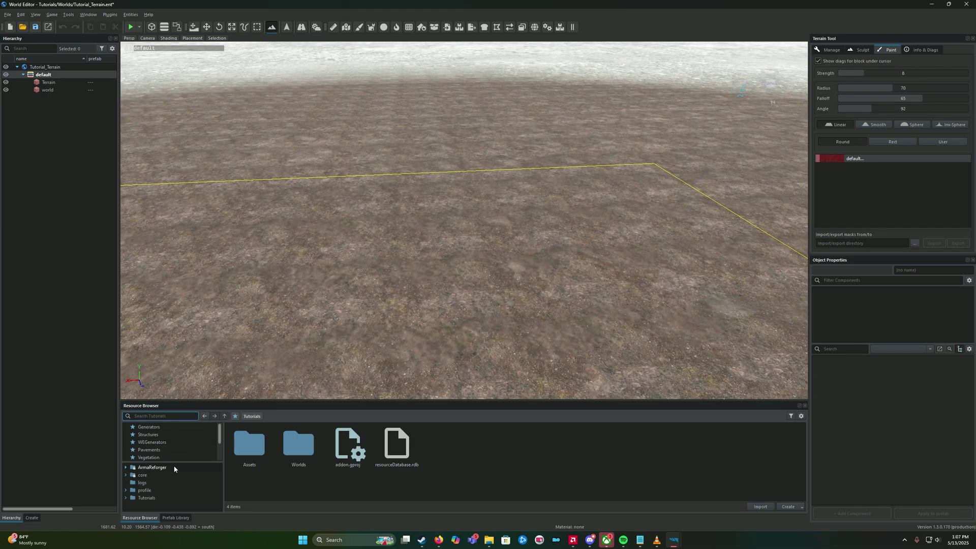
{"action": "double_click", "coordinate": [152, 467]}
{"action": "scroll", "coordinate": [173, 480], "scroll_direction": "down", "scroll_amount": 2}
{"action": "scroll", "coordinate": [174, 483], "scroll_direction": "down", "scroll_amount": 3}
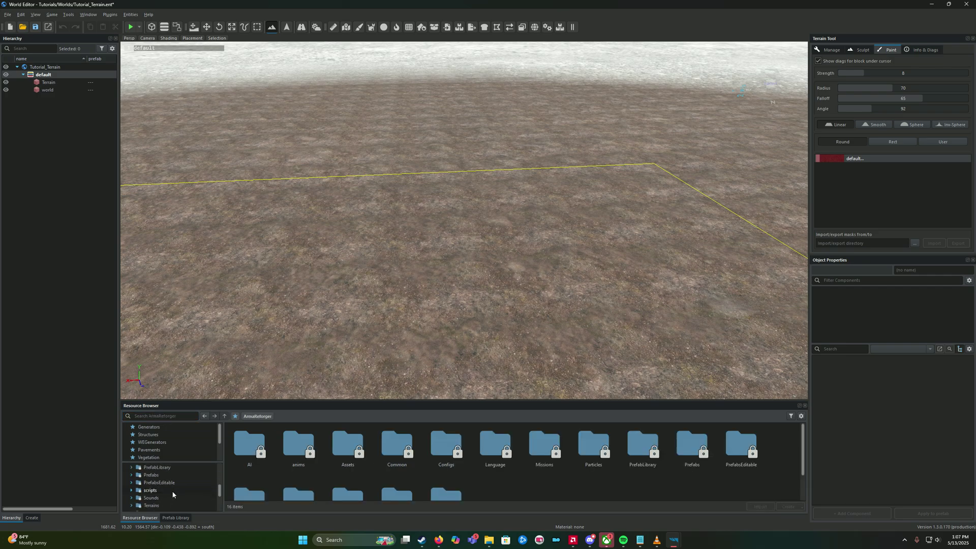
{"action": "double_click", "coordinate": [170, 482]}
{"action": "double_click", "coordinate": [171, 491]}
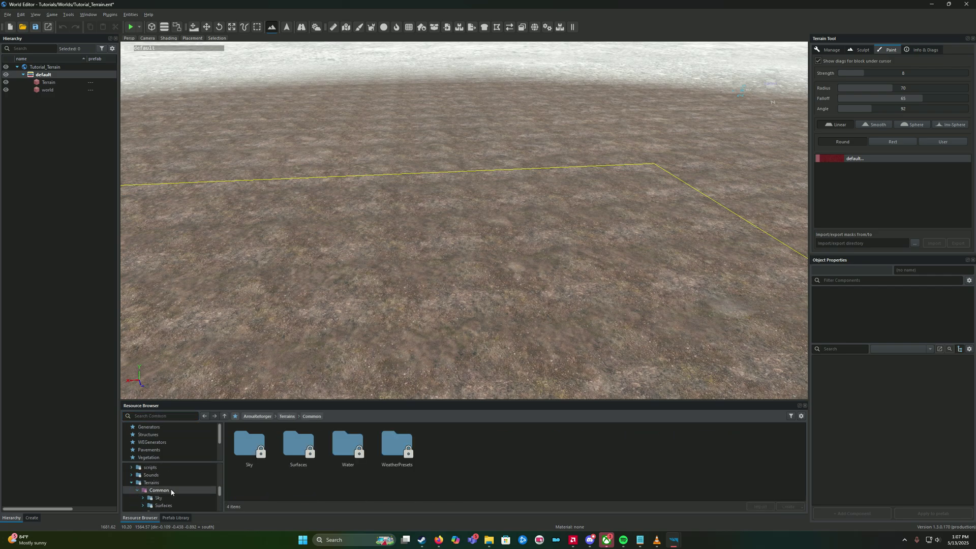
{"action": "scroll", "coordinate": [174, 491], "scroll_direction": "down", "scroll_amount": 1}
{"action": "left_click", "coordinate": [179, 483]}
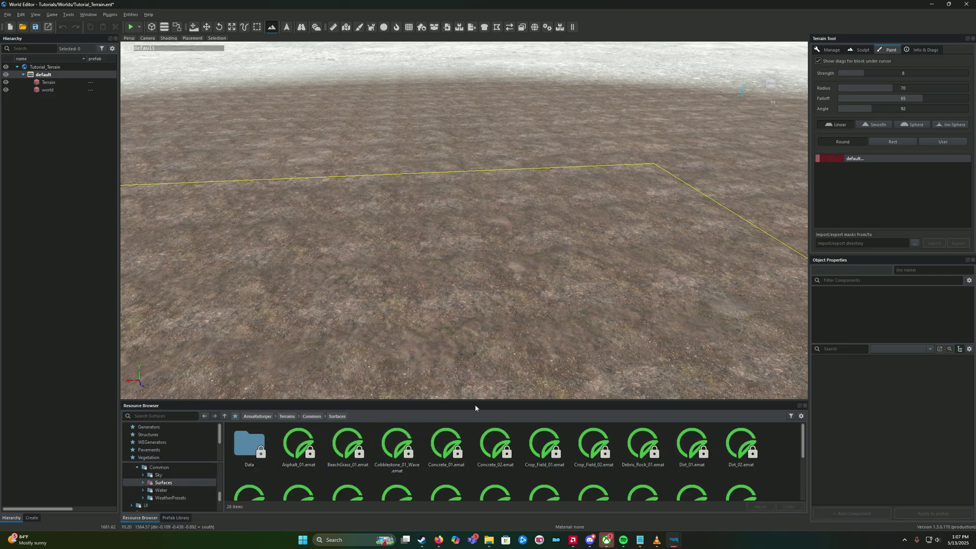
{"action": "left_click_drag", "start_coordinate": [478, 402], "coordinate": [488, 315]}
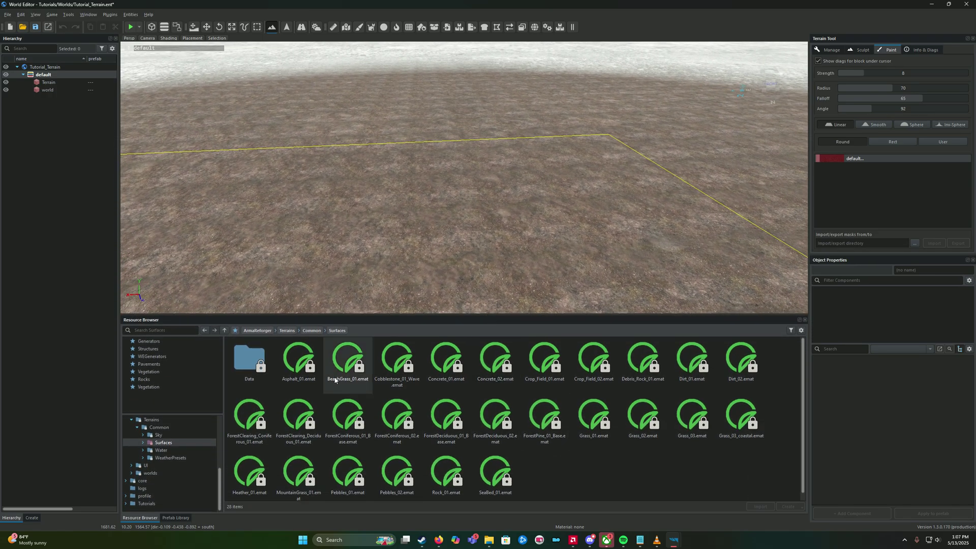
- Add the Dirt_01 and Dirt_02 surface materials to the terrain paint list
{"action": "left_click", "coordinate": [300, 362]}
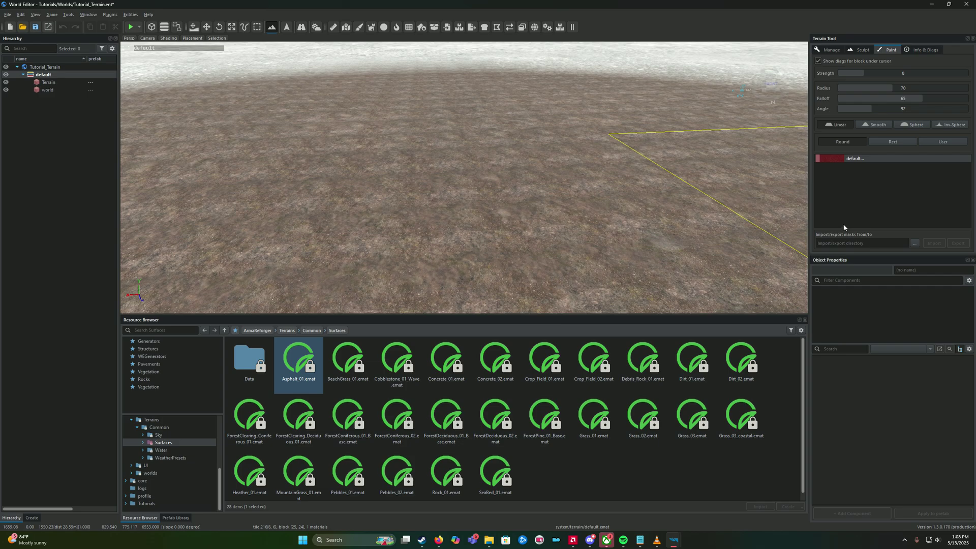
{"action": "left_click", "coordinate": [544, 361]}
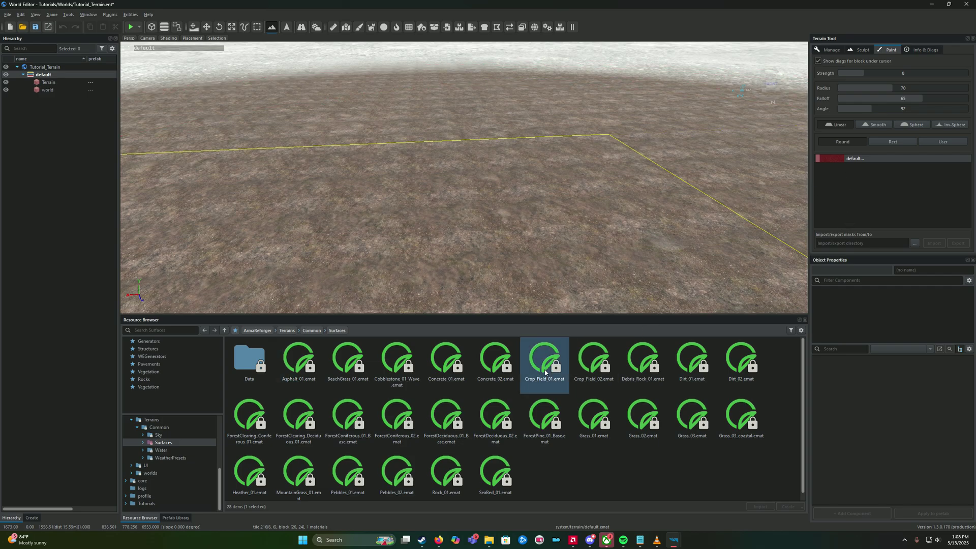
{"action": "left_click", "coordinate": [687, 365]}
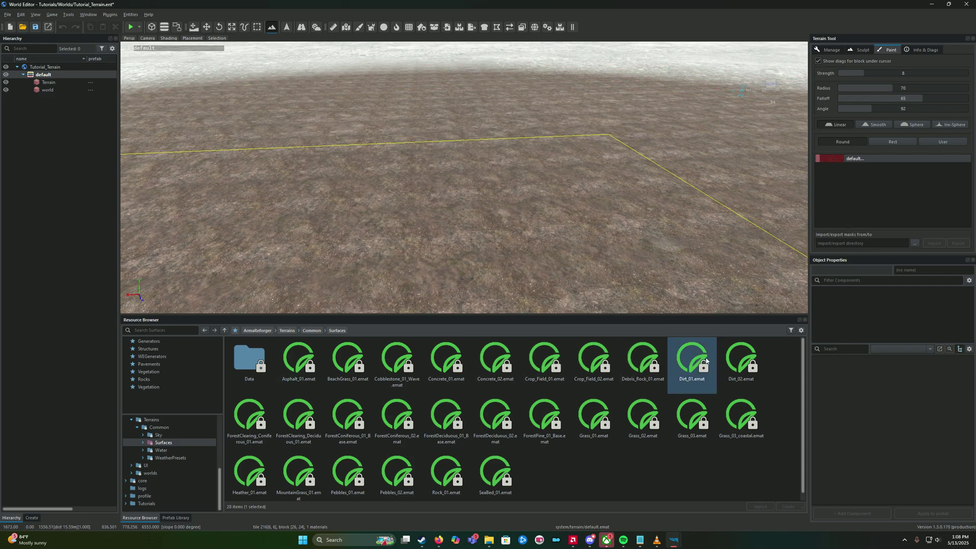
{"action": "left_click_drag", "start_coordinate": [693, 356], "coordinate": [870, 202]}
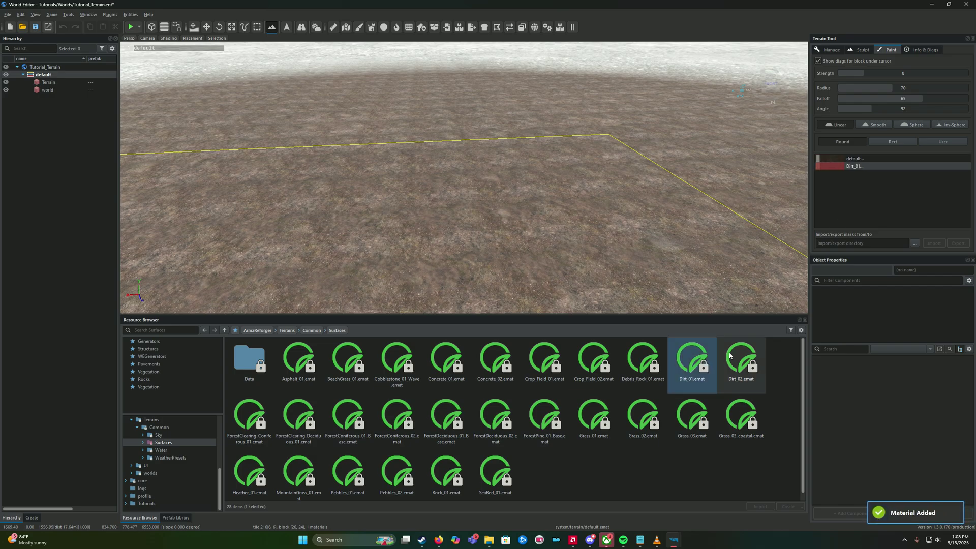
{"action": "left_click_drag", "start_coordinate": [733, 359], "coordinate": [852, 201]}
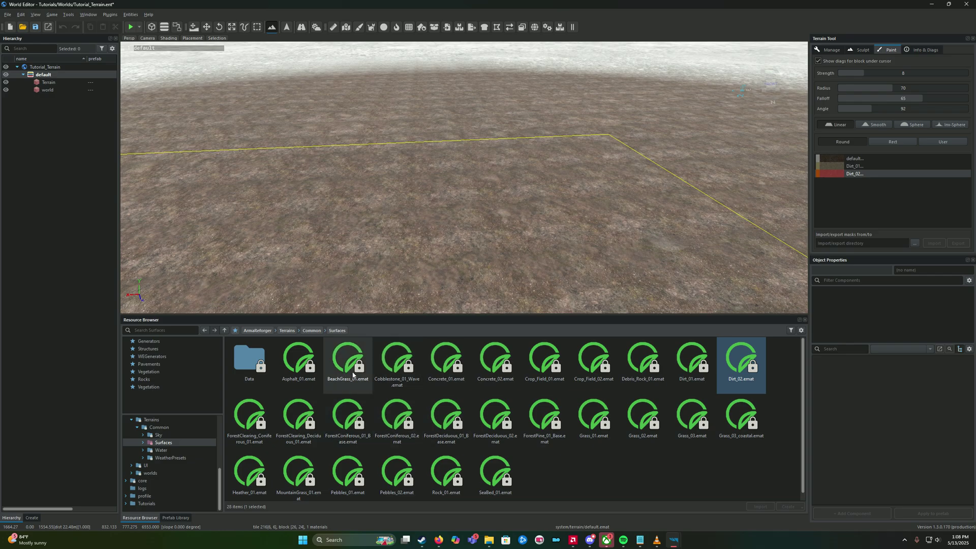
- Add the BeachGrass_01, Grass_01 and Grass_02 surface materials to the terrain paint list
{"action": "left_click_drag", "start_coordinate": [351, 367], "coordinate": [862, 185]}
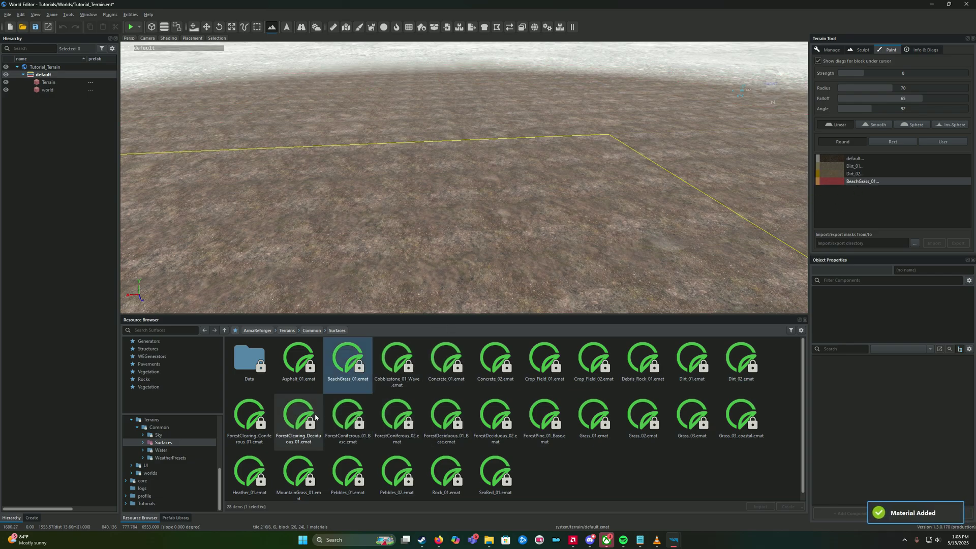
{"action": "left_click_drag", "start_coordinate": [593, 416], "coordinate": [876, 198]}
{"action": "left_click_drag", "start_coordinate": [643, 417], "coordinate": [858, 205]}
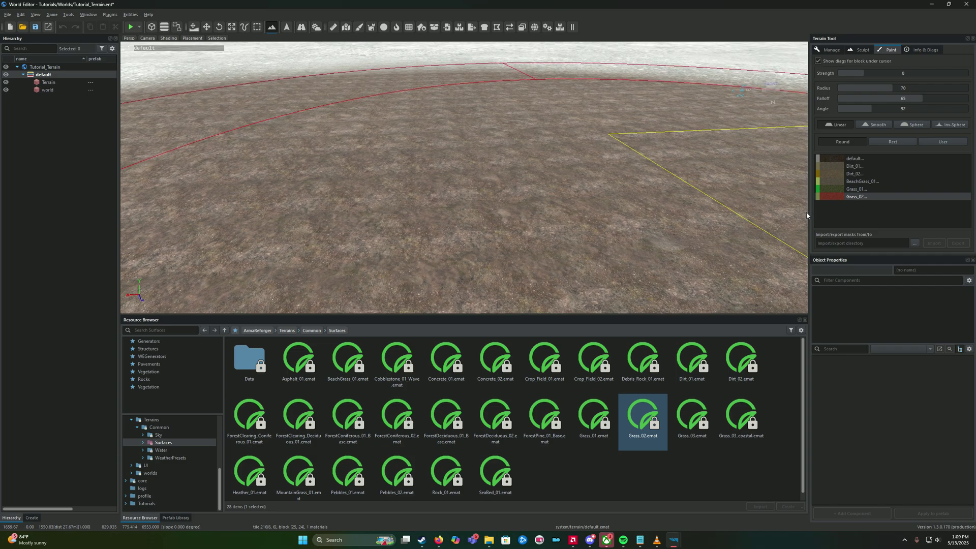
- Close and relaunch the World Editor, loading the Tutorial_Terrain.ent world
{"action": "right_click_drag", "start_coordinate": [747, 218], "coordinate": [780, 214]}
{"action": "scroll", "coordinate": [778, 213], "scroll_direction": "up", "scroll_amount": 3, "text": "ctrl"}
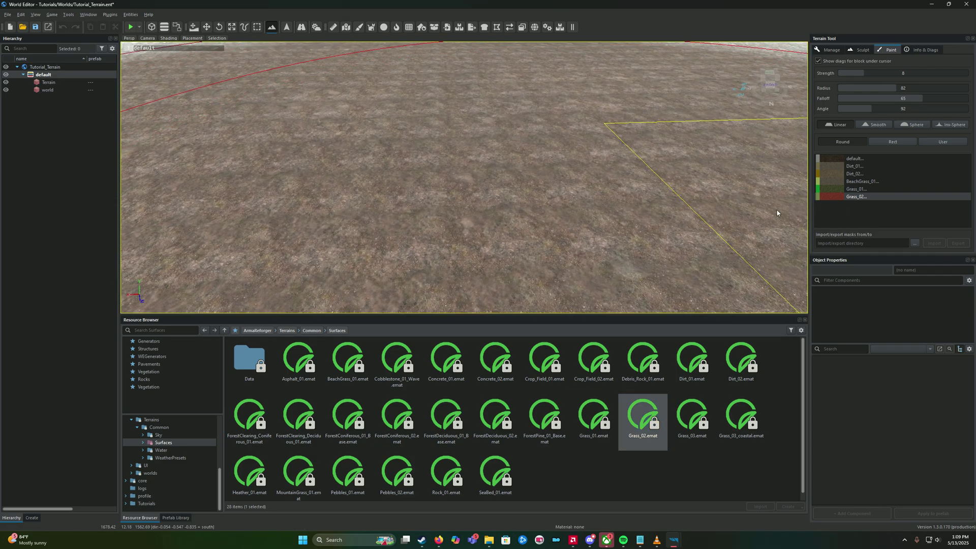
{"action": "left_click", "coordinate": [965, 5]}
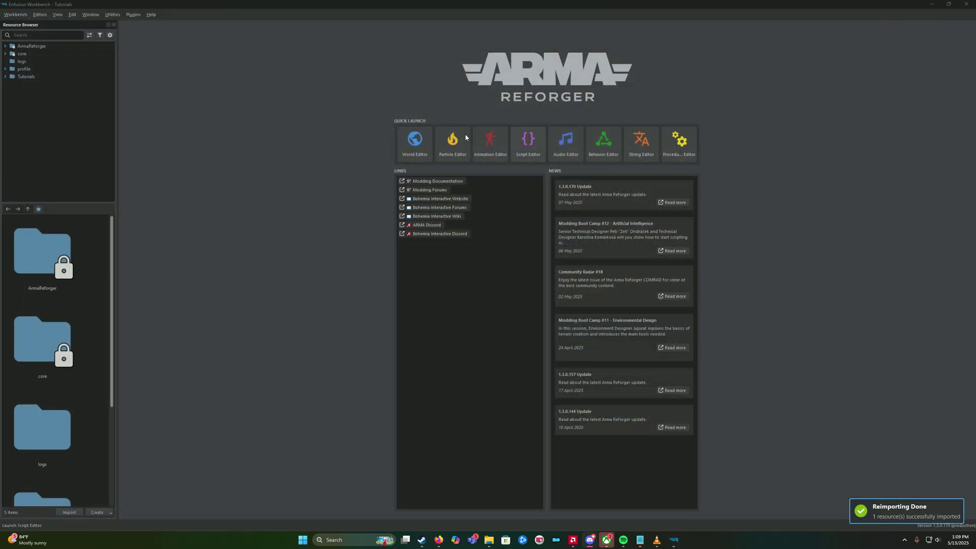
{"action": "left_click", "coordinate": [422, 148]}
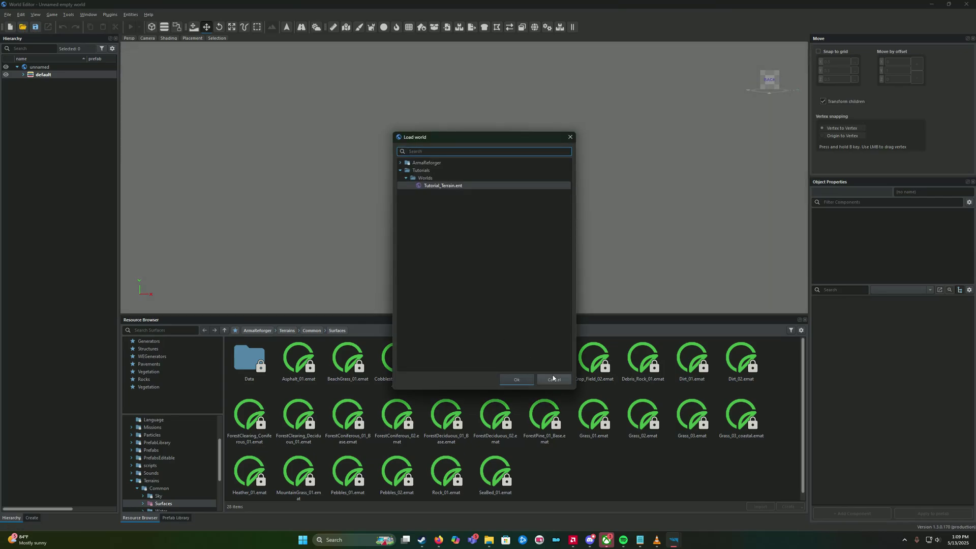
{"action": "left_click", "coordinate": [516, 379]}
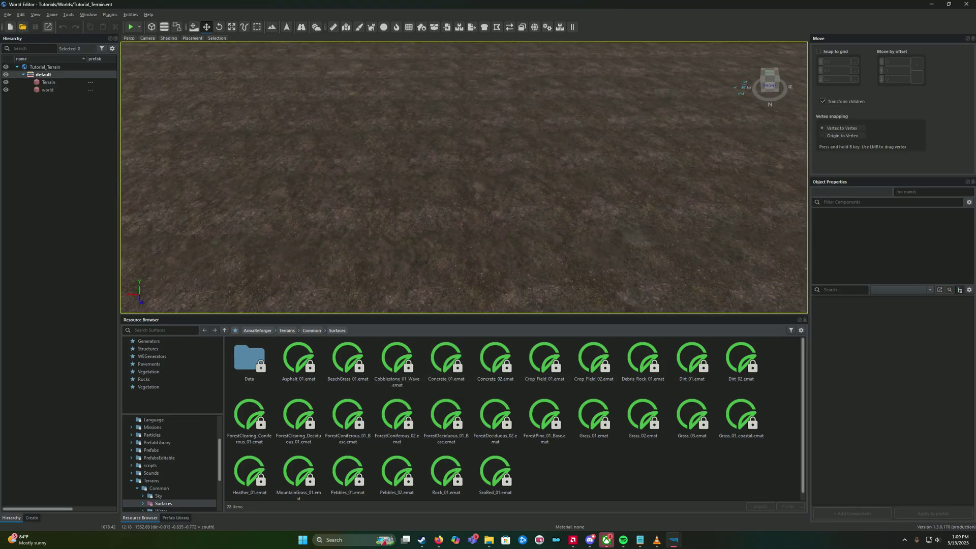
- Return to the Terrain Tool's paint mode in the reloaded world
{"action": "right_click_drag", "start_coordinate": [499, 215], "coordinate": [499, 203]}
{"action": "key", "text": "t"}
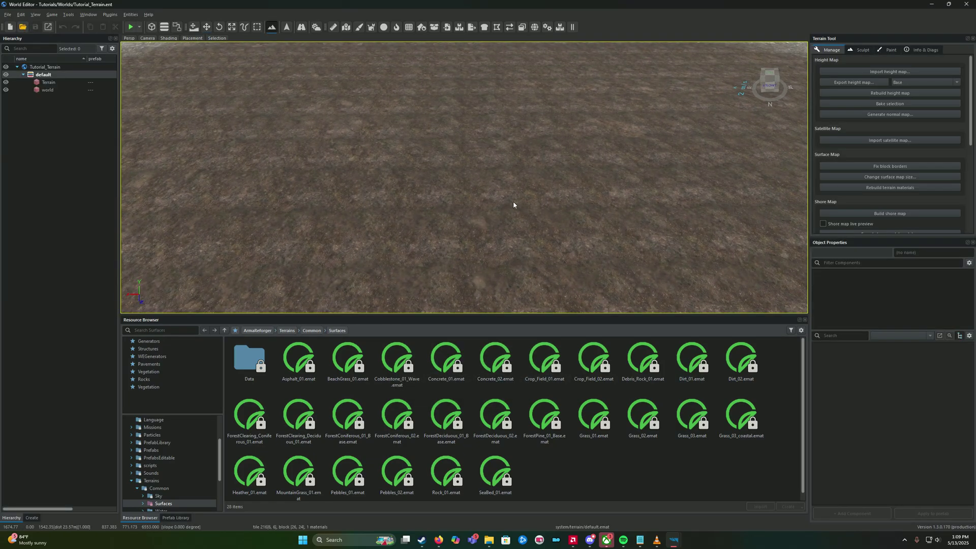
{"action": "left_click", "coordinate": [888, 49]}
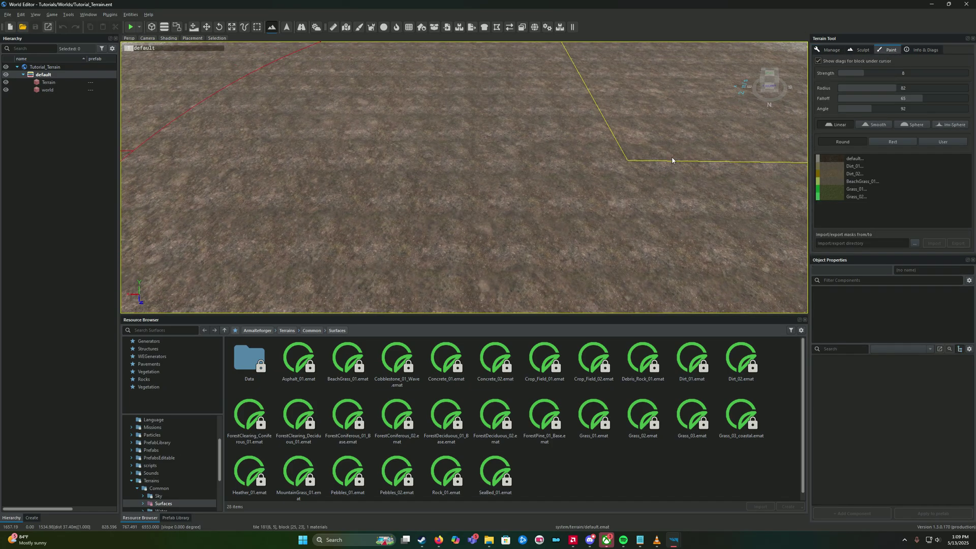
- Reduce the paint brush radius to 16 and raise its falloff to 100
{"action": "mouse_move", "coordinate": [520, 219]}
{"action": "right_mouse_down"}
{"action": "mouse_move", "coordinate": [493, 218]}
{"action": "mouse_move", "coordinate": [520, 210]}
{"action": "mouse_move", "coordinate": [520, 219]}
{"action": "right_mouse_up"}
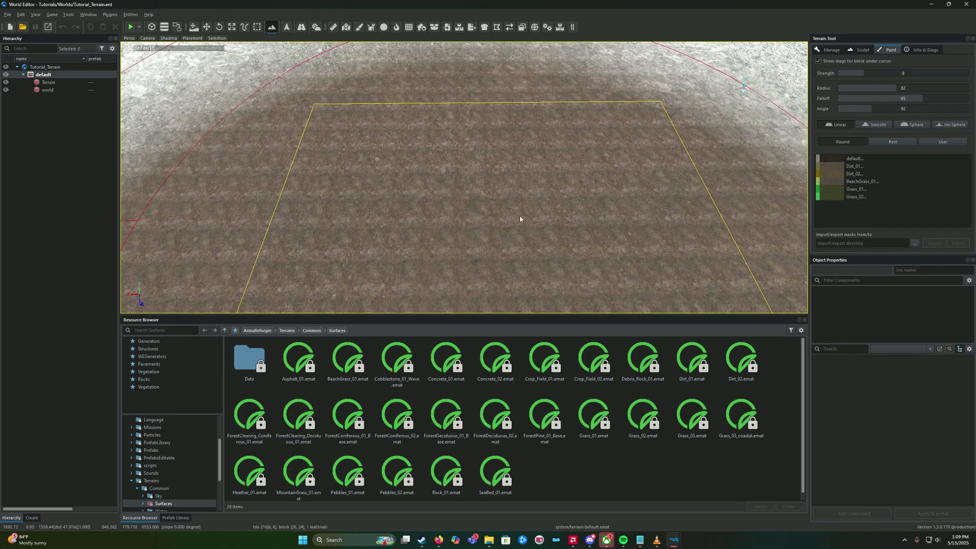
{"action": "scroll", "coordinate": [517, 213], "scroll_direction": "down", "scroll_amount": 2}
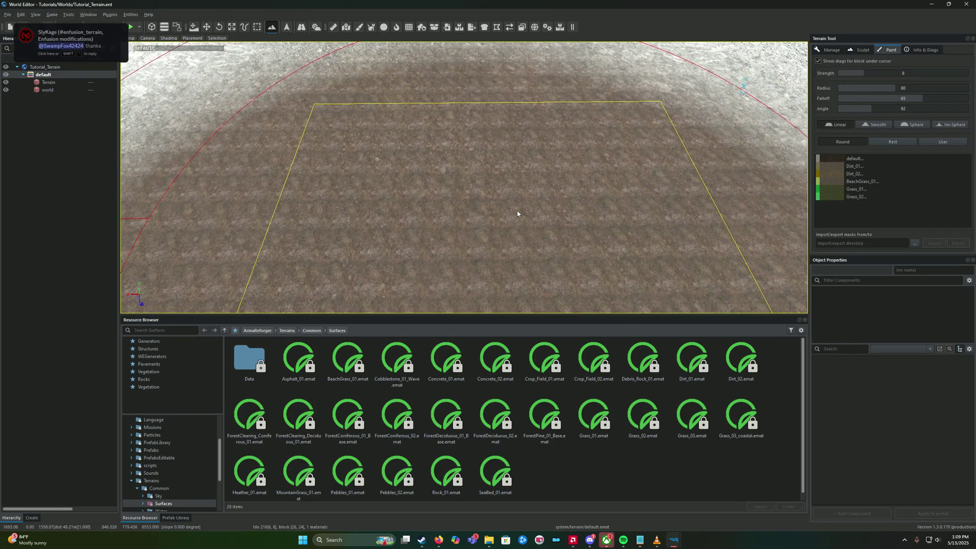
{"action": "scroll", "coordinate": [518, 213], "scroll_direction": "down", "scroll_amount": 20, "text": "ctrl"}
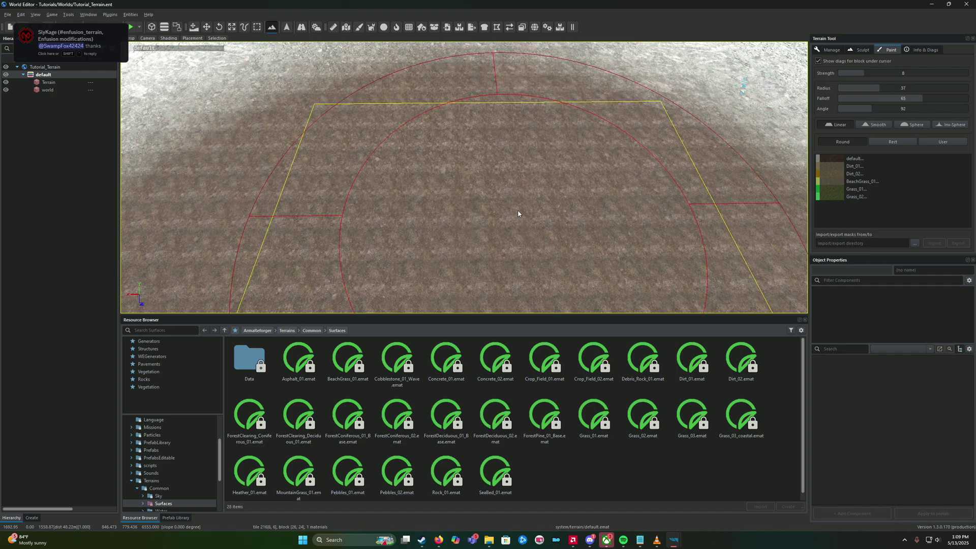
{"action": "scroll", "coordinate": [518, 212], "scroll_direction": "down", "scroll_amount": 1, "text": "ctrl"}
{"action": "right_click_drag", "start_coordinate": [518, 212], "coordinate": [534, 194]}
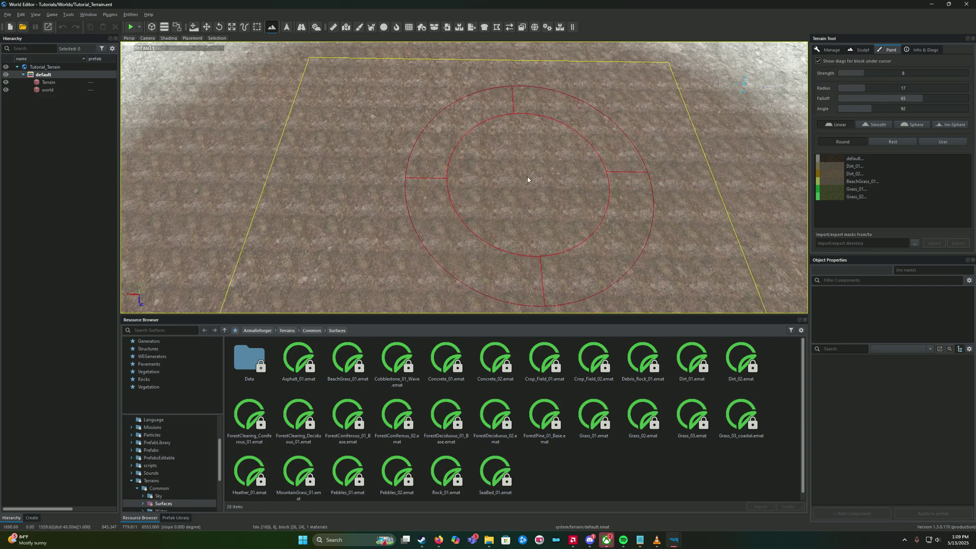
{"action": "scroll", "coordinate": [528, 177], "scroll_direction": "down", "scroll_amount": 1, "text": "ctrl"}
{"action": "scroll", "coordinate": [527, 181], "scroll_direction": "up", "scroll_amount": 7, "text": "shift"}
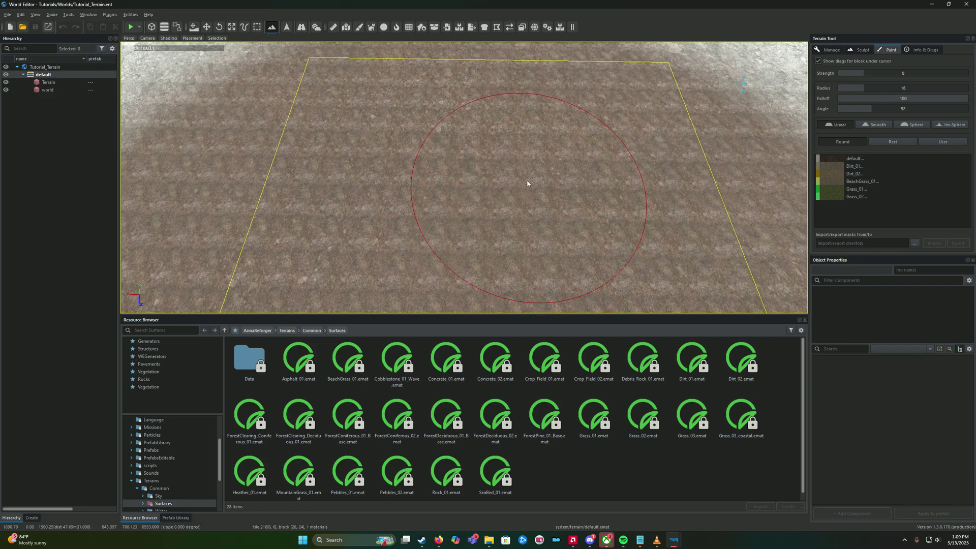
{"action": "scroll", "coordinate": [526, 181], "scroll_direction": "up", "scroll_amount": 1, "text": "shift"}
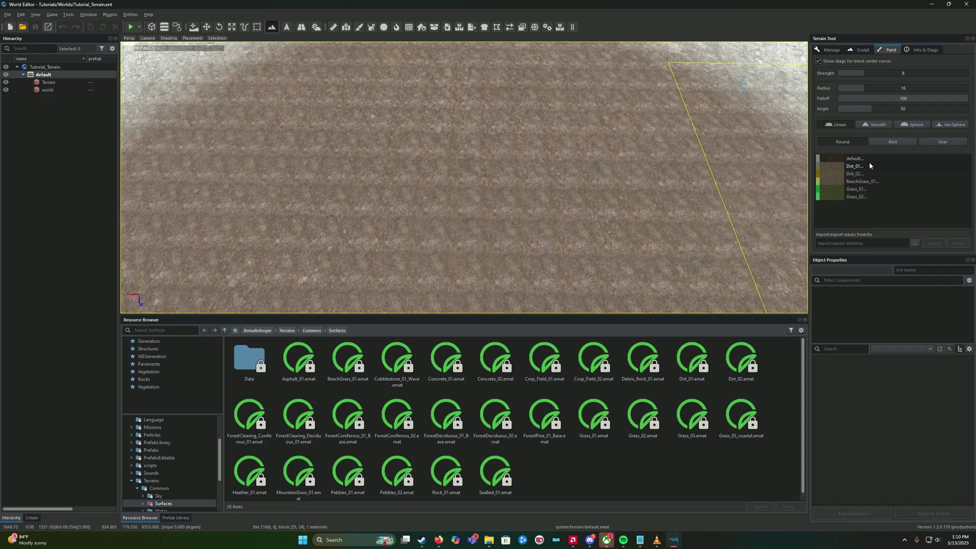
- Paint a dab of the default material near the middle of the terrain block and reduce the brush radius to 5
{"action": "left_click", "coordinate": [517, 185]}
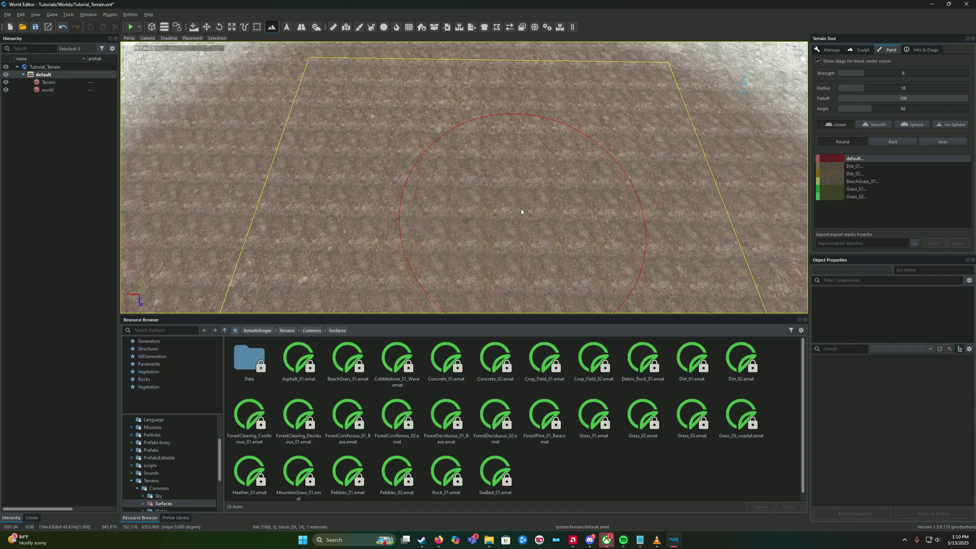
{"action": "scroll", "coordinate": [508, 212], "scroll_direction": "up", "scroll_amount": 2}
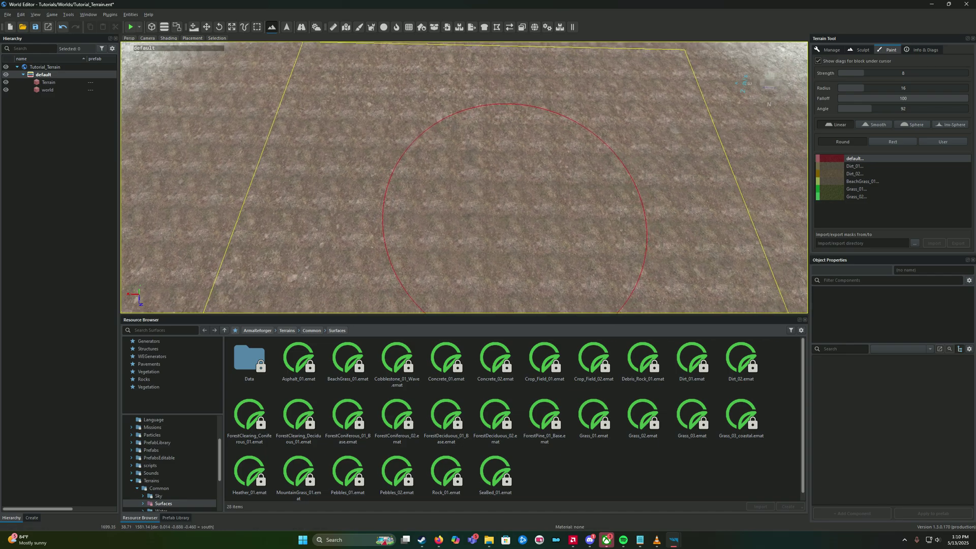
{"action": "scroll", "coordinate": [508, 212], "scroll_direction": "down", "scroll_amount": 10, "text": "ctrl"}
{"action": "scroll", "coordinate": [508, 211], "scroll_direction": "up", "scroll_amount": 3, "text": "ctrl"}
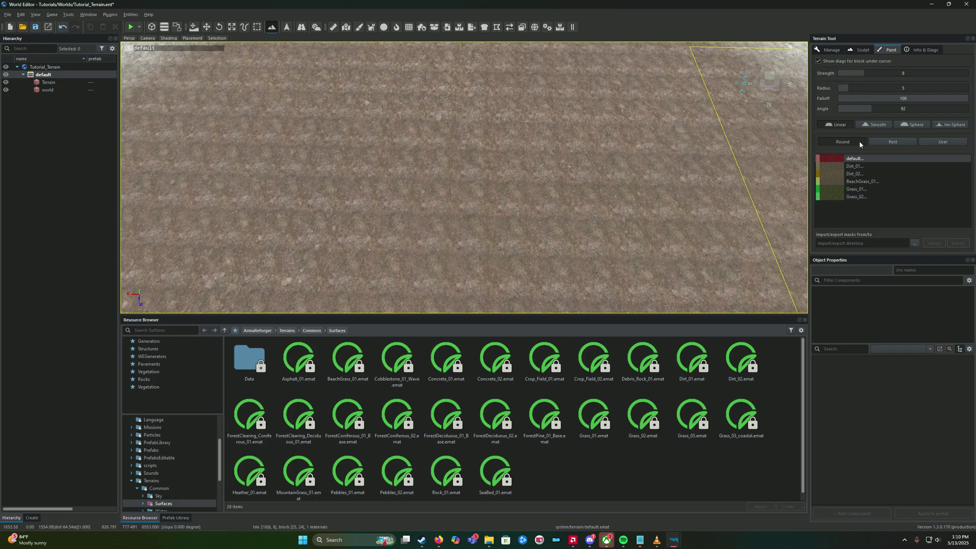
- Choose Dirt_01 as the paint material and set the brush to strength 15, radius 12 and falloff 100
{"action": "left_click", "coordinate": [855, 166]}
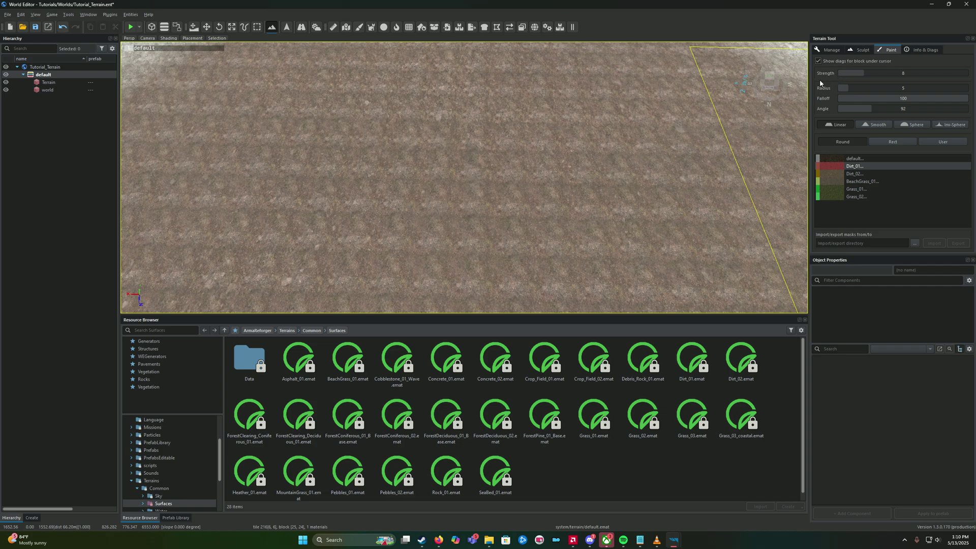
{"action": "scroll", "coordinate": [499, 232], "scroll_direction": "down", "scroll_amount": 1, "text": "shift"}
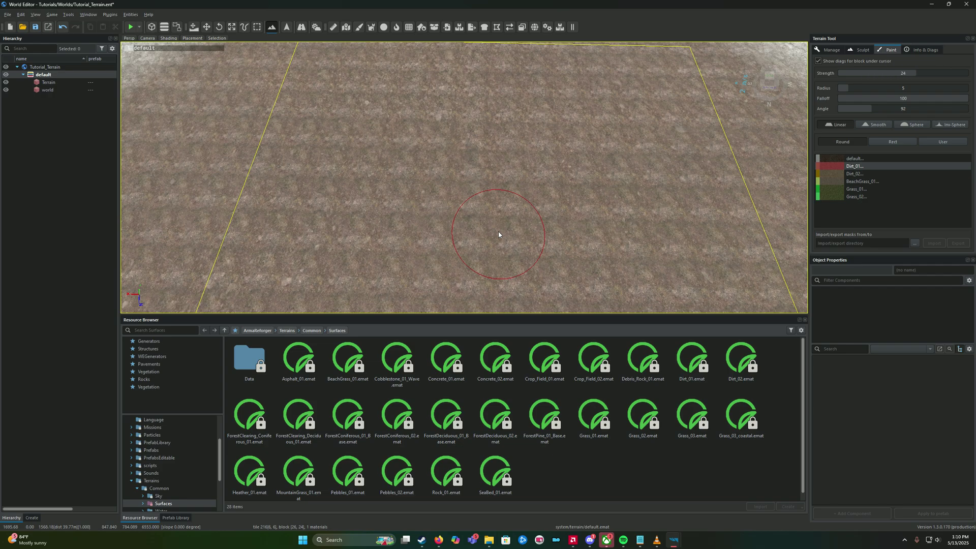
{"action": "scroll", "coordinate": [498, 231], "scroll_direction": "down", "scroll_amount": 9, "text": "shift"}
{"action": "scroll", "coordinate": [506, 200], "scroll_direction": "up", "scroll_amount": 1, "text": "ctrl"}
{"action": "scroll", "coordinate": [506, 203], "scroll_direction": "up", "scroll_amount": 2, "text": "ctrl"}
{"action": "scroll", "coordinate": [506, 203], "scroll_direction": "up", "scroll_amount": 4, "text": "ctrl"}
{"action": "scroll", "coordinate": [505, 187], "scroll_direction": "down", "scroll_amount": 10, "text": "alt"}
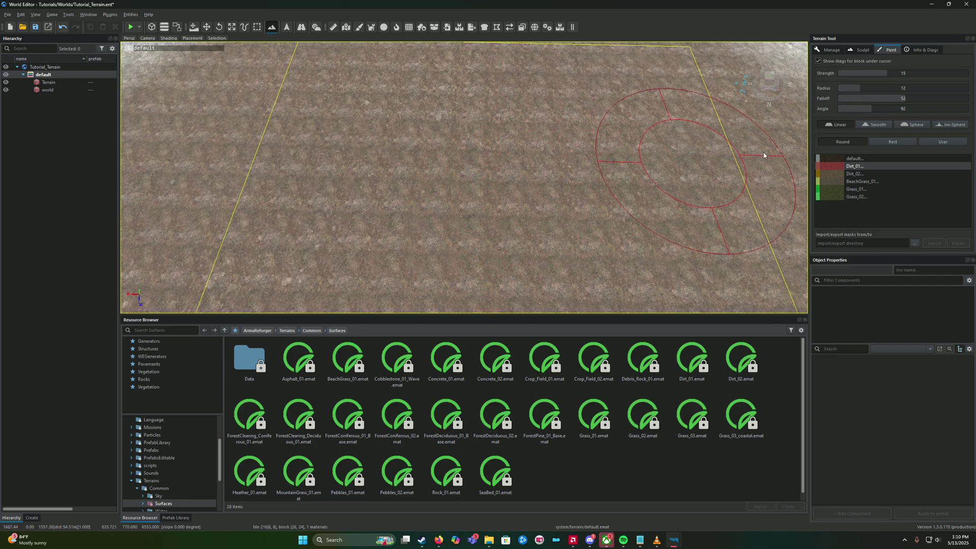
{"action": "key", "text": "w"}
{"action": "right_click_drag", "start_coordinate": [523, 175], "coordinate": [523, 175]}
{"action": "scroll", "coordinate": [523, 176], "scroll_direction": "up", "scroll_amount": 4, "text": "alt"}
{"action": "scroll", "coordinate": [523, 178], "scroll_direction": "up", "scroll_amount": 1, "text": "alt"}
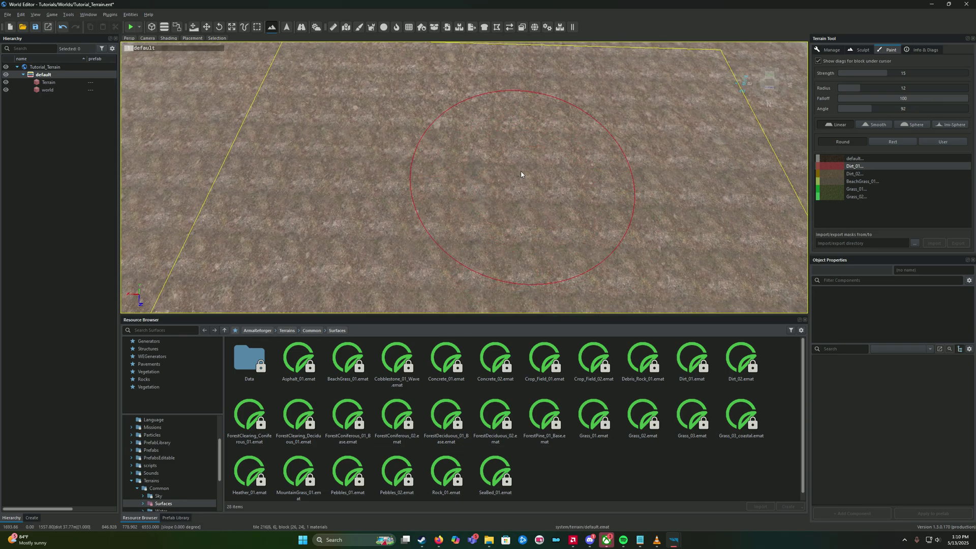
- Lower the Dirt_01 brush strength to 0 and raise its radius to 14
{"action": "scroll", "coordinate": [573, 164], "scroll_direction": "up", "scroll_amount": 3}
{"action": "left_click_drag", "start_coordinate": [860, 72], "coordinate": [856, 72]}
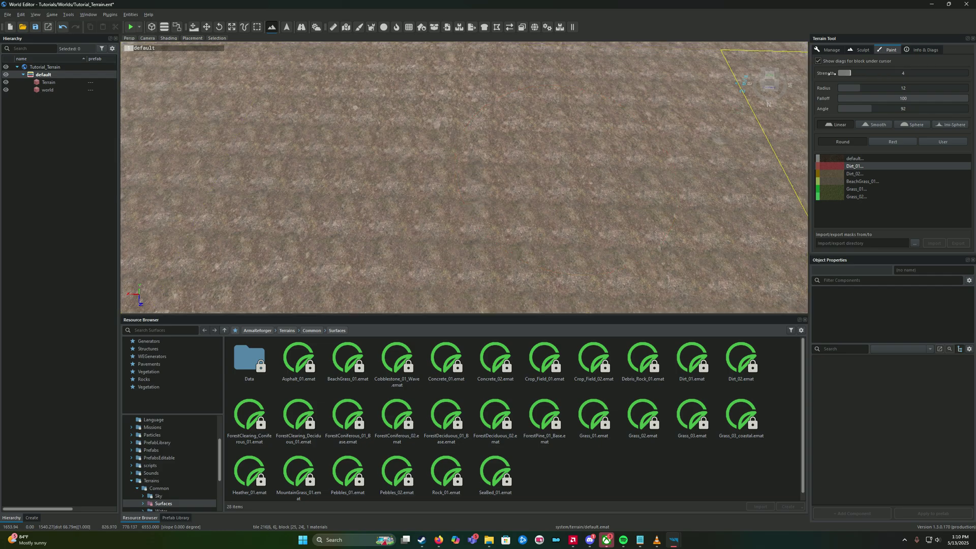
{"action": "left_click", "coordinate": [865, 188]}
{"action": "scroll", "coordinate": [501, 176], "scroll_direction": "down", "scroll_amount": 5}
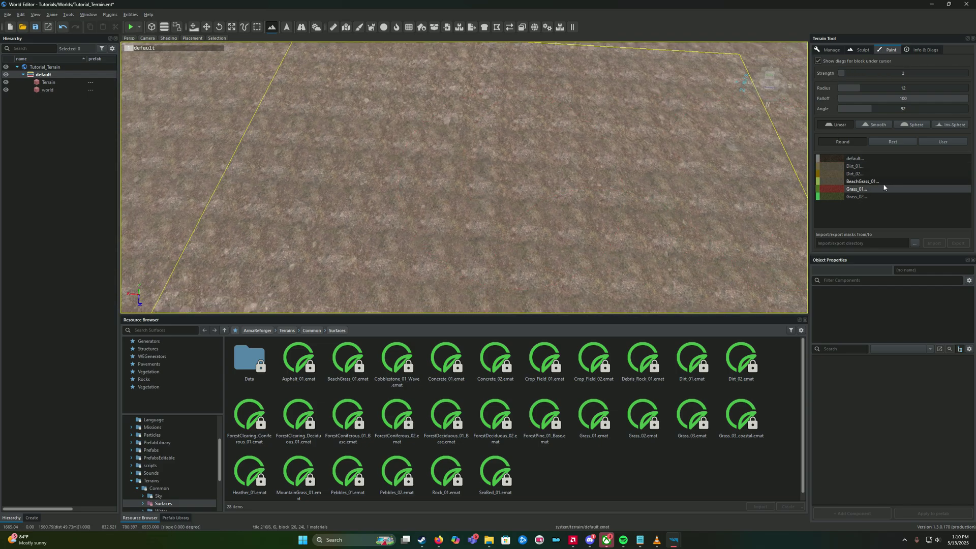
{"action": "left_click", "coordinate": [870, 167]}
{"action": "key", "text": "w"}
{"action": "right_click_drag", "start_coordinate": [500, 219], "coordinate": [508, 212]}
{"action": "scroll", "coordinate": [507, 214], "scroll_direction": "down", "scroll_amount": 2, "text": "ctrl"}
{"action": "scroll", "coordinate": [507, 215], "scroll_direction": "up", "scroll_amount": 4, "text": "ctrl"}
{"action": "key", "text": "s"}
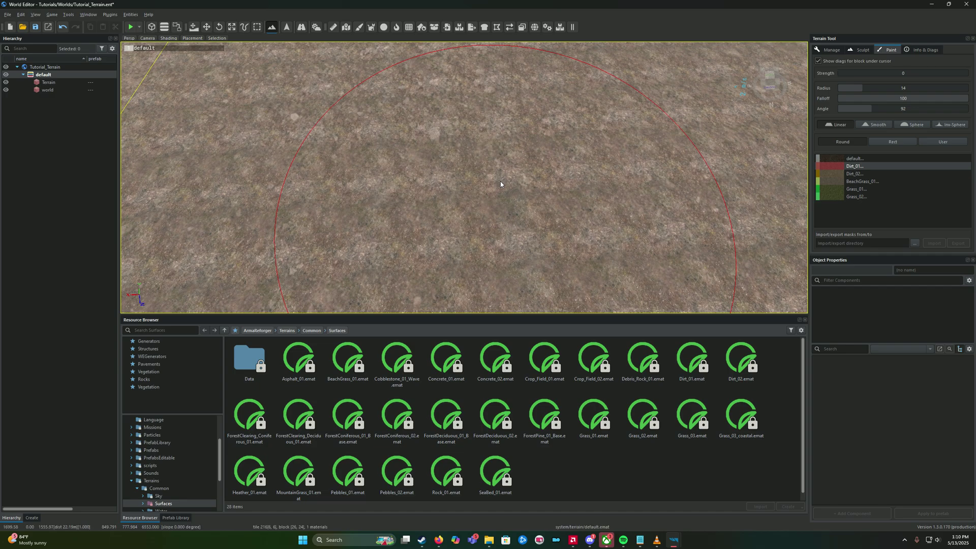
- Try a faint round dab of Dirt_01 at low strength and a second dab beside it at strength 40
{"action": "left_click_drag", "start_coordinate": [500, 184], "coordinate": [494, 191]}
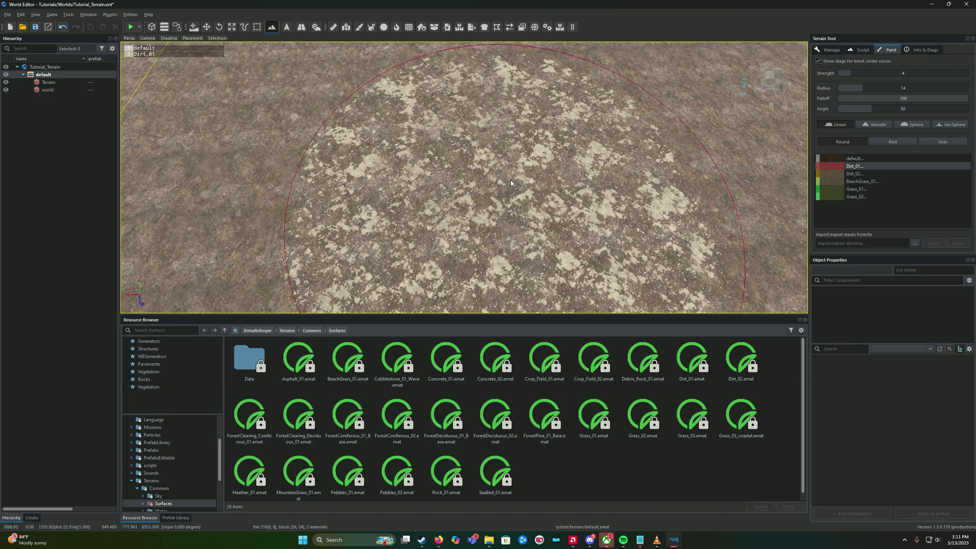
{"action": "key", "text": "d"}
{"action": "right_click_drag", "start_coordinate": [509, 180], "coordinate": [509, 179]}
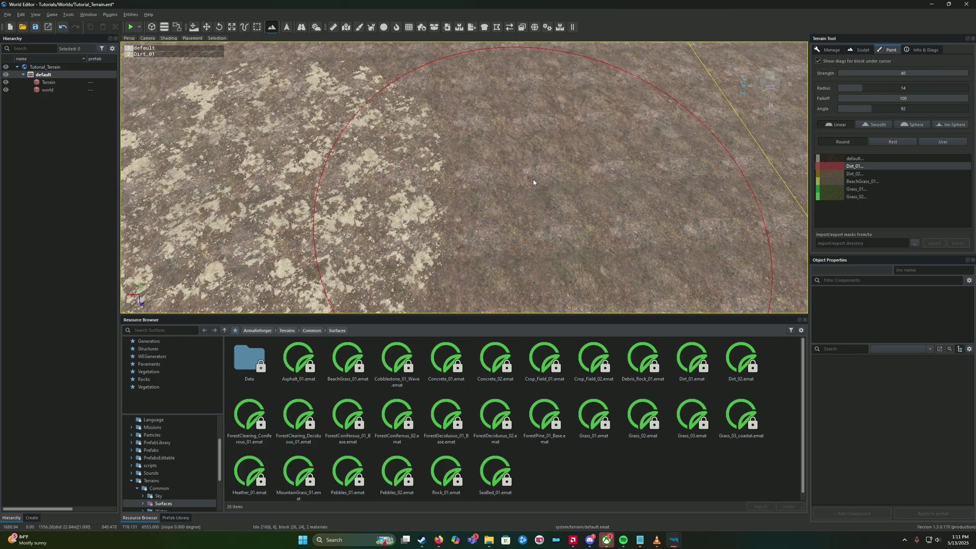
{"action": "left_click_drag", "start_coordinate": [533, 182], "coordinate": [520, 181]}
- Undo both Dirt_01 dabs on the terrain block
{"action": "key", "text": "a"}
{"action": "mouse_move", "coordinate": [519, 182]}
{"action": "right_mouse_down"}
{"action": "mouse_move", "coordinate": [520, 192]}
{"action": "mouse_move", "coordinate": [518, 172]}
{"action": "mouse_move", "coordinate": [493, 172]}
{"action": "mouse_move", "coordinate": [514, 170]}
{"action": "right_mouse_up"}
{"action": "key", "text": "w"}
{"action": "key", "text": "ctrl+z"}
{"action": "key", "text": "ctrl+z"}
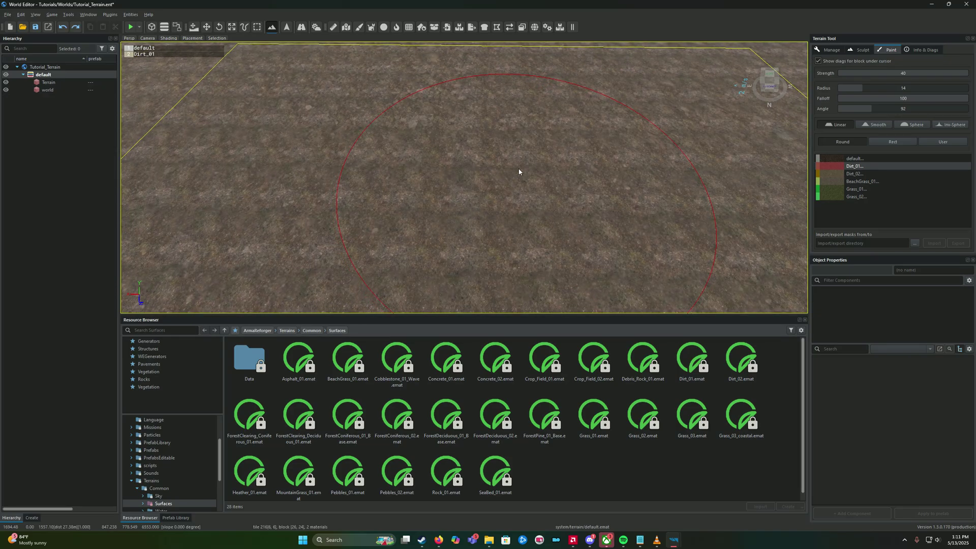
- Reduce the brush falloff to 41 and paint a round Dirt_01 patch at strength 40 and radius 14
{"action": "scroll", "coordinate": [519, 168], "scroll_direction": "down", "scroll_amount": 14, "text": "shift"}
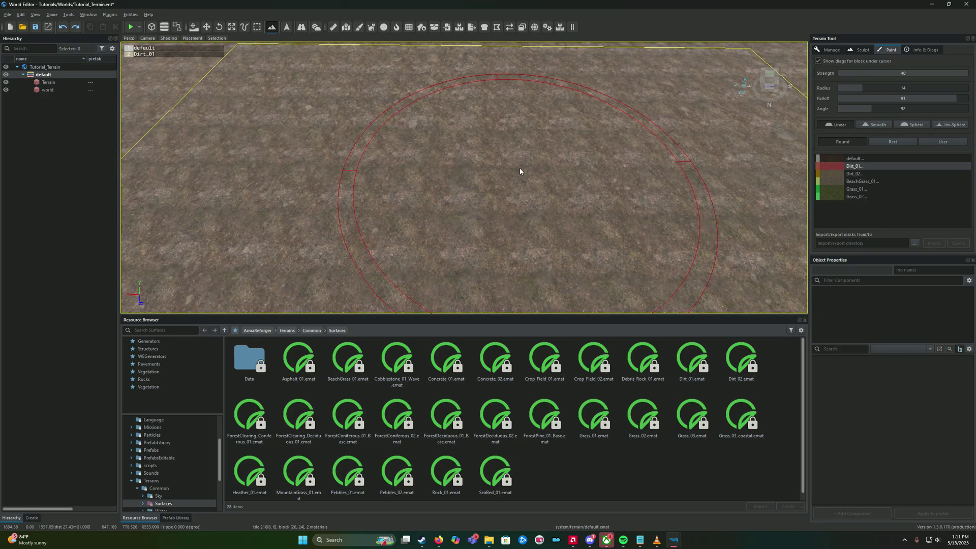
{"action": "scroll", "coordinate": [519, 168], "scroll_direction": "up", "scroll_amount": 3, "text": "shift"}
{"action": "scroll", "coordinate": [520, 168], "scroll_direction": "up", "scroll_amount": 3, "text": "shift"}
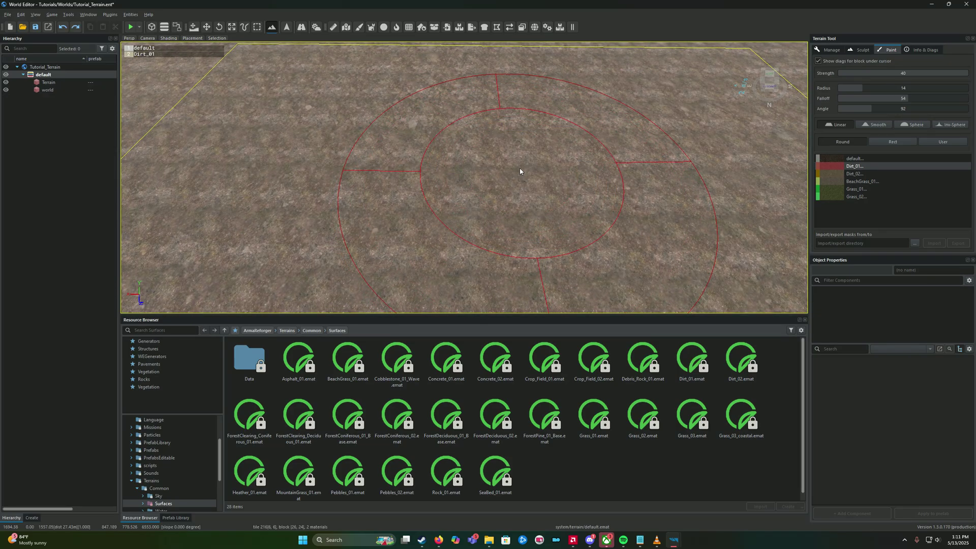
{"action": "scroll", "coordinate": [519, 168], "scroll_direction": "down", "scroll_amount": 3, "text": "shift"}
{"action": "right_click_drag", "start_coordinate": [519, 168], "coordinate": [511, 168]}
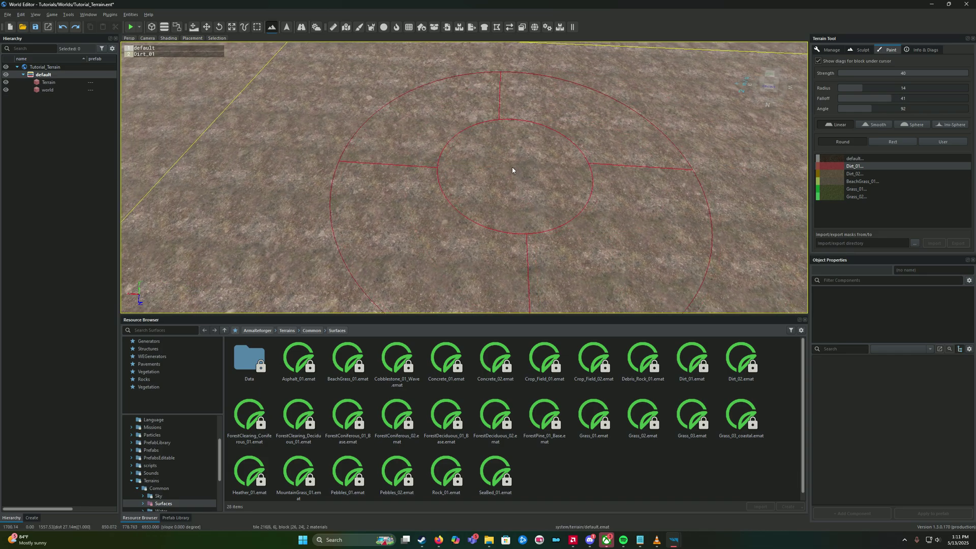
{"action": "left_click_drag", "start_coordinate": [511, 168], "coordinate": [508, 163]}
- Raise the brush radius to 16 and look over the painted Dirt_01 patch from farther away
{"action": "key", "text": "Escape"}
{"action": "key", "text": "s"}
{"action": "right_click_drag", "start_coordinate": [503, 163], "coordinate": [526, 165]}
{"action": "key", "text": "d"}
{"action": "key", "text": "t"}
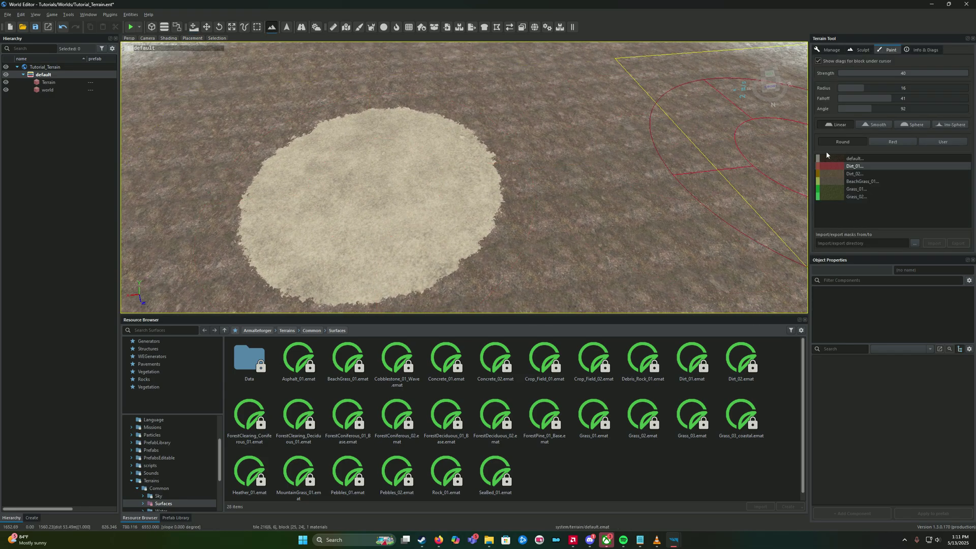
{"action": "key", "text": "s"}
{"action": "mouse_move", "coordinate": [398, 177]}
{"action": "right_mouse_down"}
{"action": "mouse_move", "coordinate": [468, 169]}
{"action": "mouse_move", "coordinate": [407, 169]}
{"action": "right_mouse_up"}
{"action": "key", "text": "Escape"}
{"action": "scroll", "coordinate": [411, 182], "scroll_direction": "up", "scroll_amount": 1}
{"action": "key", "text": "t"}
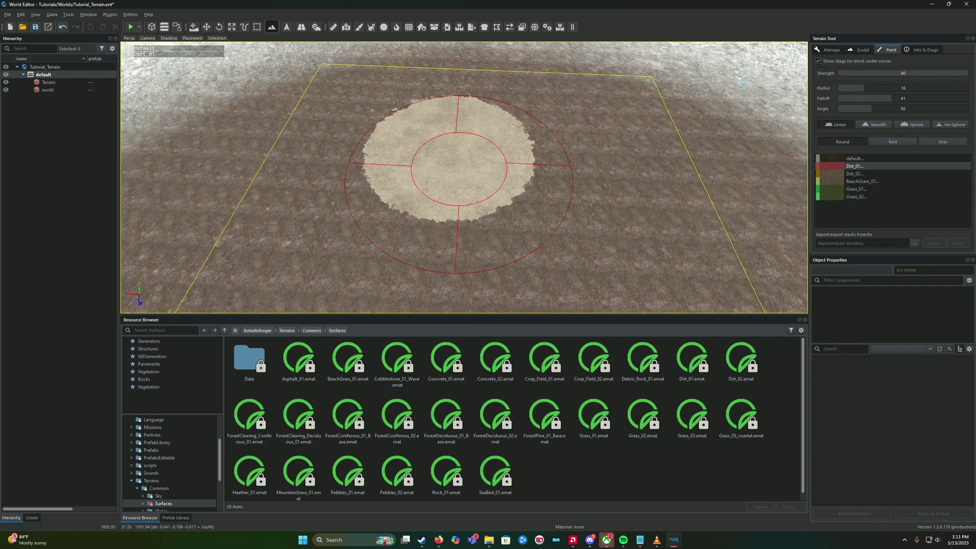
- Switch to the rectangular brush shape and rotate it to an angle of 80
{"action": "left_click", "coordinate": [893, 142]}
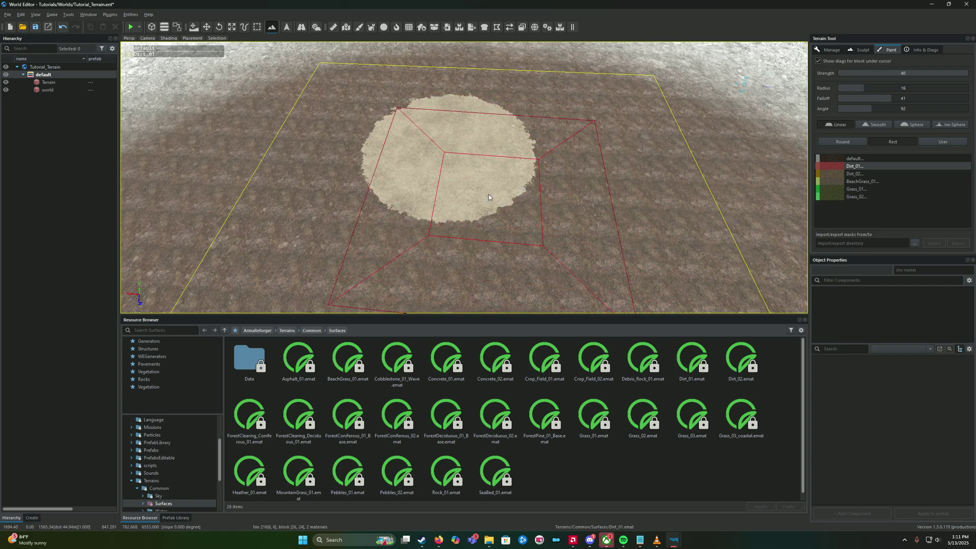
{"action": "scroll", "coordinate": [491, 200], "scroll_direction": "up", "scroll_amount": 2, "text": "shift"}
{"action": "scroll", "coordinate": [491, 200], "scroll_direction": "down", "scroll_amount": 5, "text": "ctrl"}
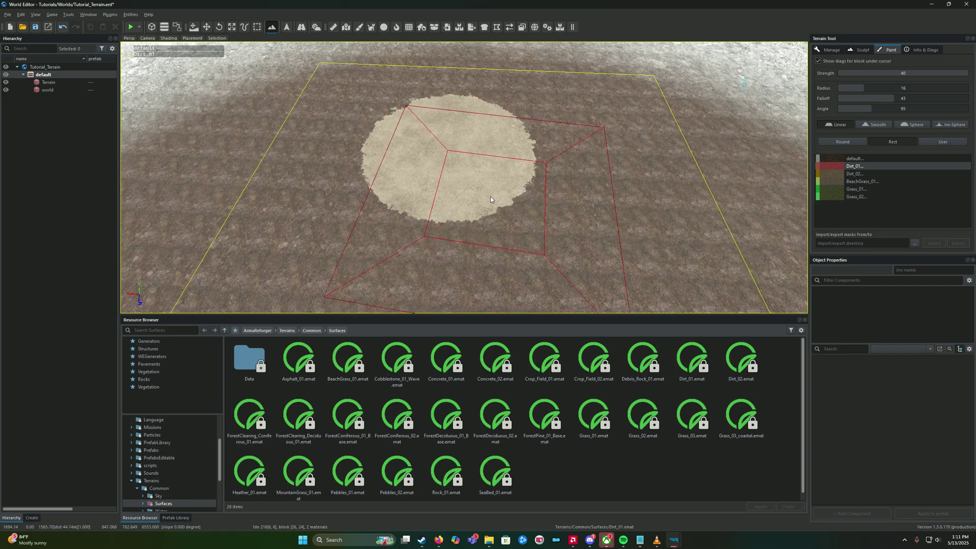
{"action": "left_click_drag", "start_coordinate": [491, 200], "coordinate": [490, 199], "text": "ctrl"}
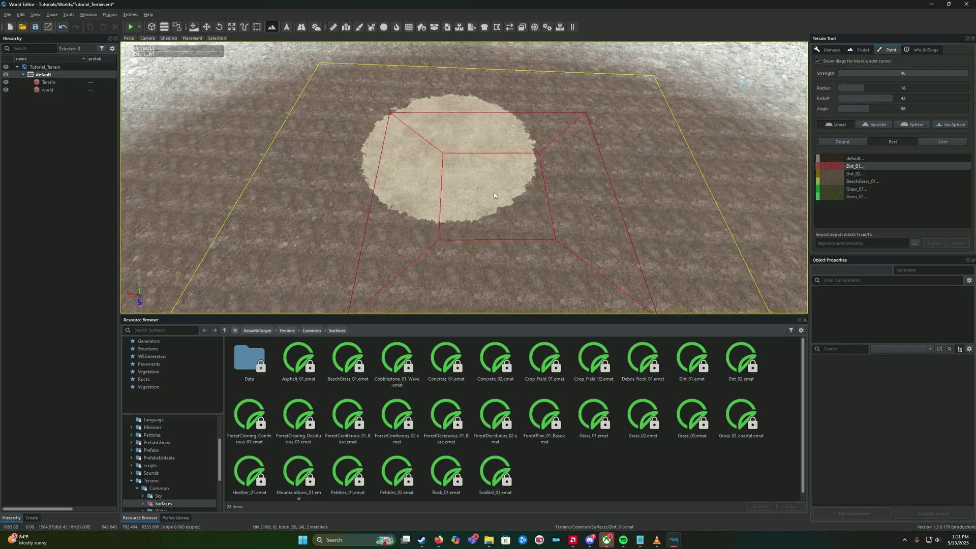
{"action": "left_click_drag", "start_coordinate": [494, 192], "coordinate": [493, 192], "text": "ctrl"}
{"action": "scroll", "coordinate": [493, 191], "scroll_direction": "up", "scroll_amount": 3, "text": "ctrl"}
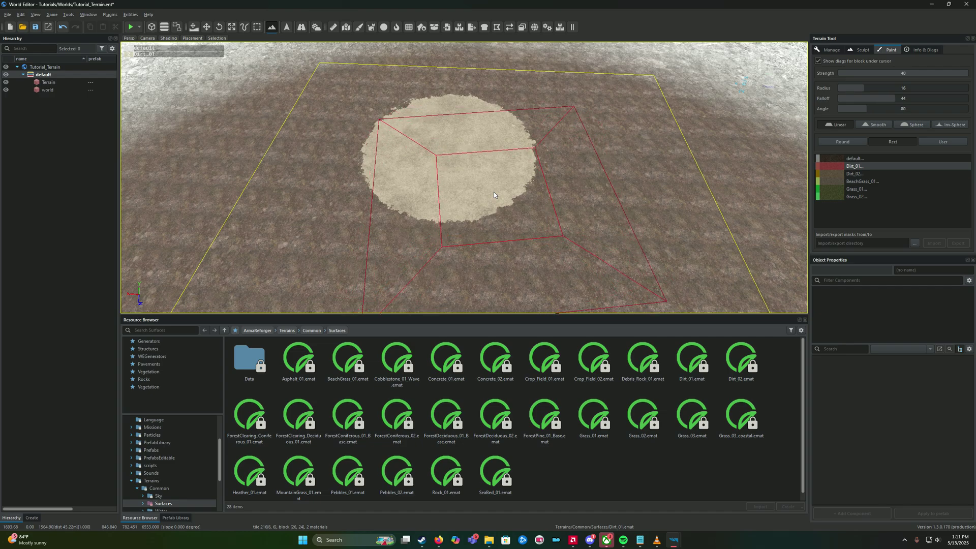
- Set the rectangular brush to falloff 72, angle 91 and strength 7
{"action": "scroll", "coordinate": [493, 191], "scroll_direction": "up", "scroll_amount": 8, "text": "alt"}
{"action": "scroll", "coordinate": [492, 191], "scroll_direction": "down", "scroll_amount": 4, "text": "alt"}
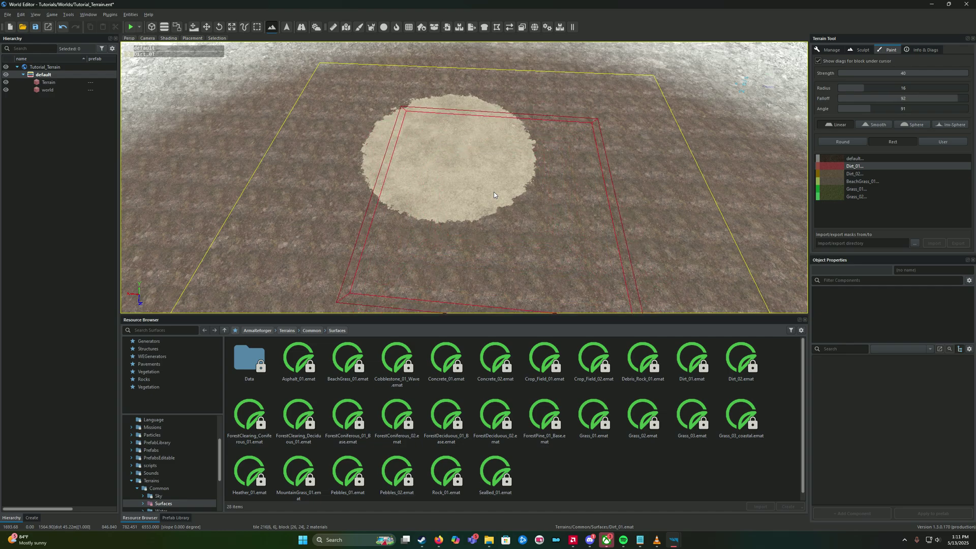
{"action": "scroll", "coordinate": [493, 194], "scroll_direction": "up", "scroll_amount": 4, "text": "alt"}
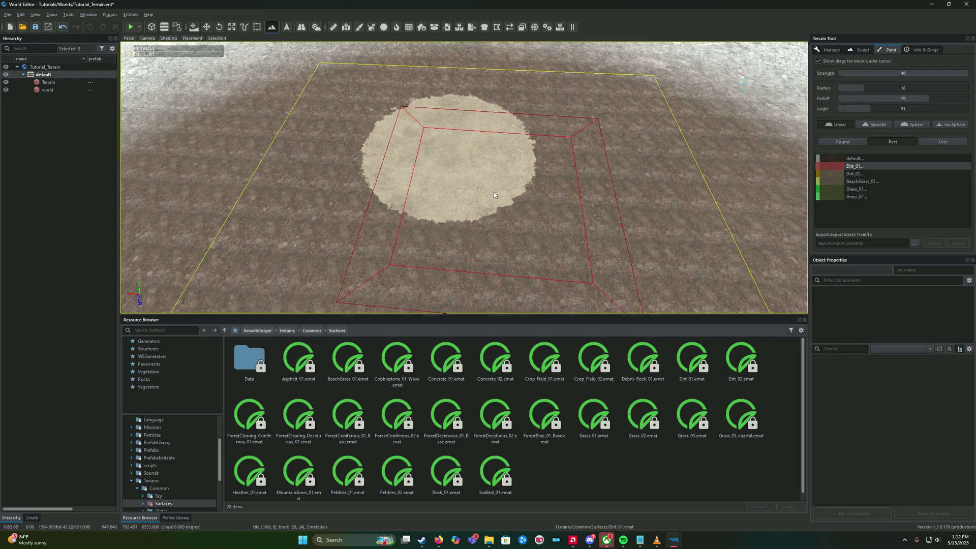
{"action": "scroll", "coordinate": [493, 195], "scroll_direction": "up", "scroll_amount": 1, "text": "alt"}
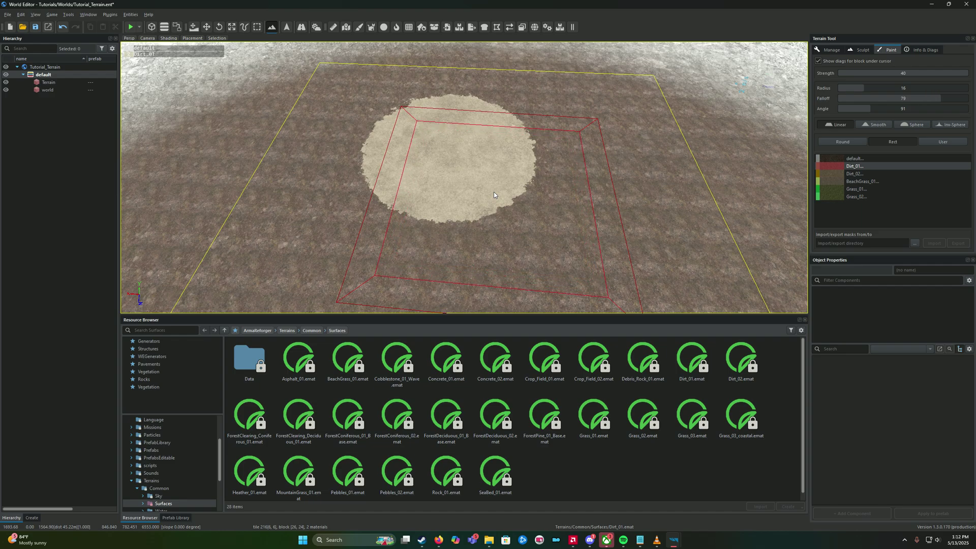
{"action": "scroll", "coordinate": [493, 194], "scroll_direction": "down", "scroll_amount": 4, "text": "alt"}
{"action": "scroll", "coordinate": [494, 195], "scroll_direction": "up", "scroll_amount": 1, "text": "alt"}
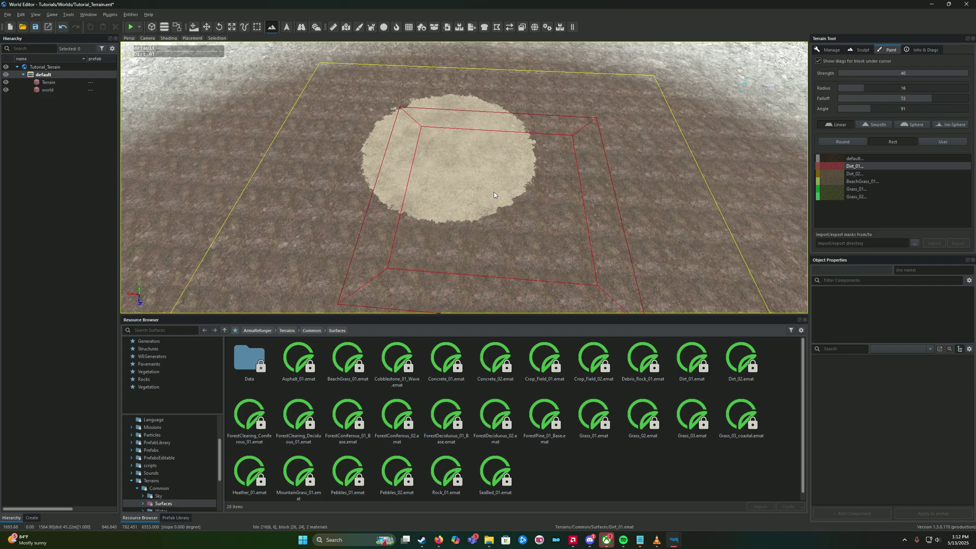
{"action": "scroll", "coordinate": [493, 195], "scroll_direction": "down", "scroll_amount": 2, "text": "shift"}
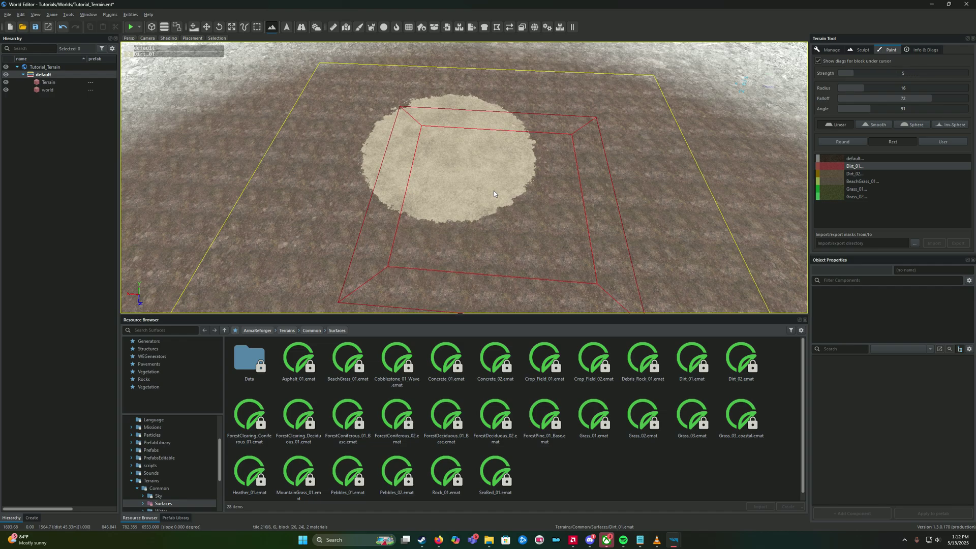
{"action": "scroll", "coordinate": [493, 191], "scroll_direction": "up", "scroll_amount": 1, "text": "shift"}
- Open the terrain's info and diagnostics and read the surface materials of the block containing the Dirt_01 patch
{"action": "right_click_drag", "start_coordinate": [494, 191], "coordinate": [523, 200]}
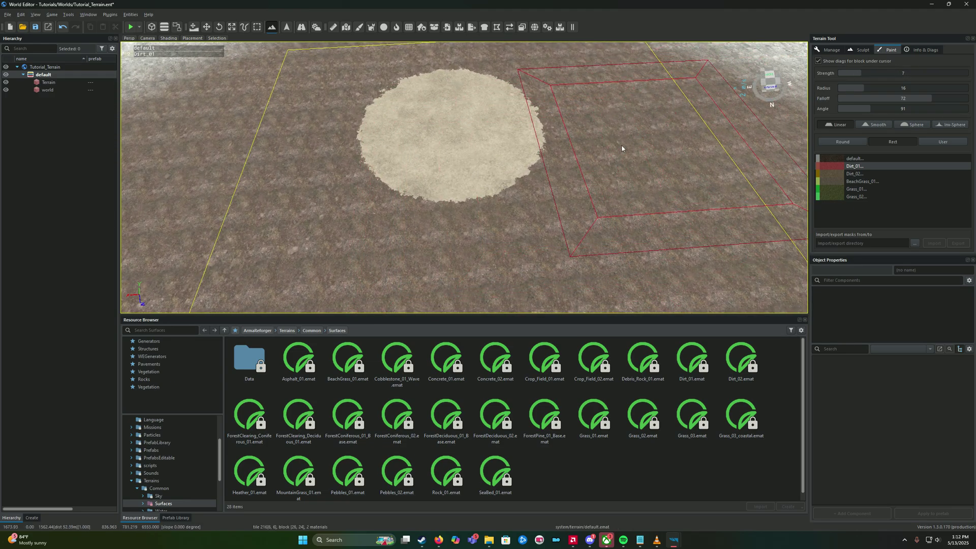
{"action": "right_click_drag", "start_coordinate": [621, 148], "coordinate": [595, 150]}
{"action": "scroll", "coordinate": [598, 133], "scroll_direction": "down", "scroll_amount": 3}
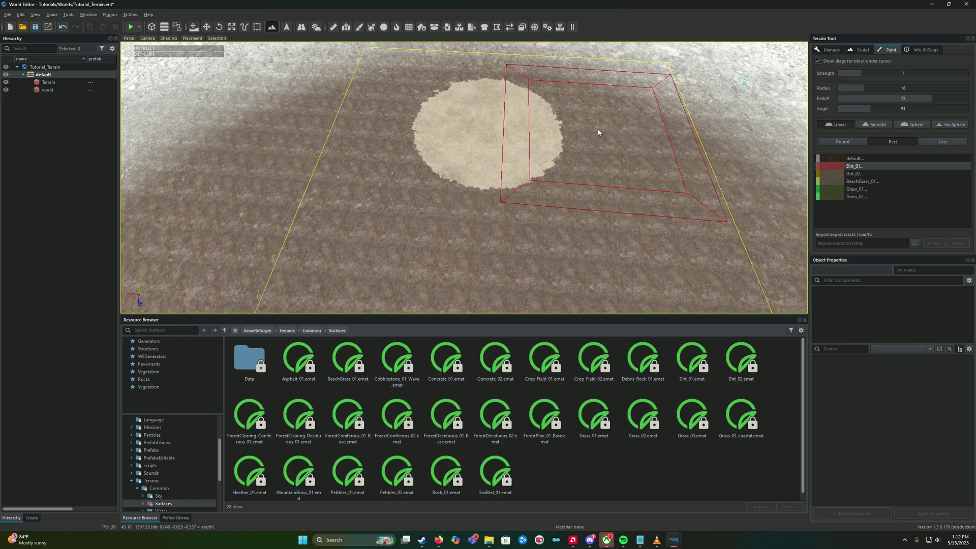
{"action": "key", "text": "w"}
{"action": "mouse_move", "coordinate": [599, 136]}
{"action": "right_mouse_down"}
{"action": "mouse_move", "coordinate": [606, 134]}
{"action": "mouse_move", "coordinate": [572, 127]}
{"action": "right_mouse_up"}
{"action": "key", "text": "t"}
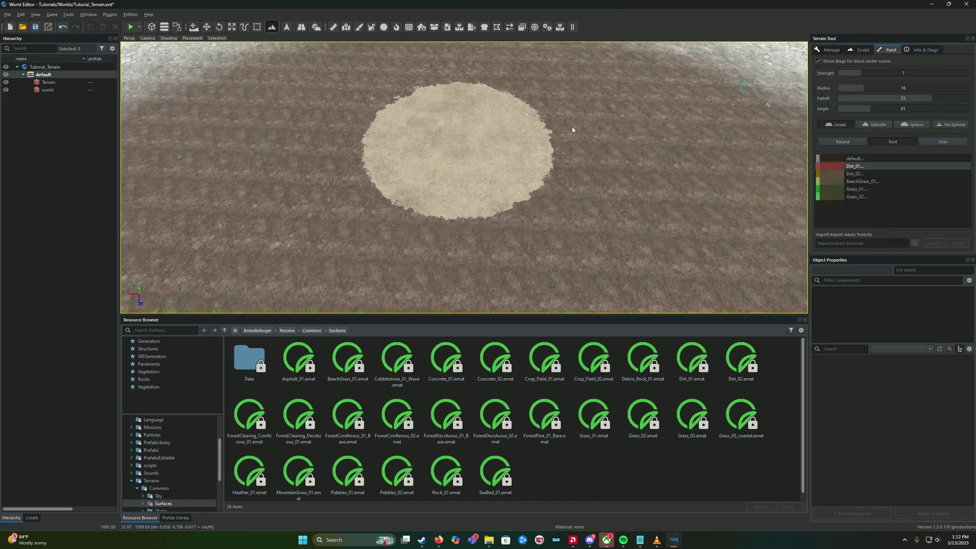
{"action": "left_click", "coordinate": [919, 50]}
{"action": "scroll", "coordinate": [610, 109], "scroll_direction": "down", "scroll_amount": 3}
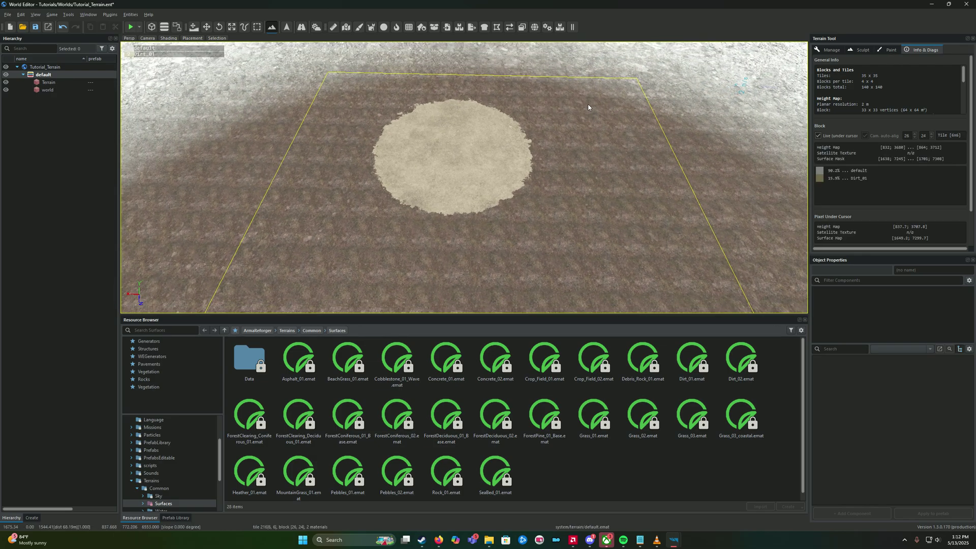
- Pin the painted block for diagnostics and examine its outline and material list from different views
{"action": "left_click", "coordinate": [580, 109]}
{"action": "right_click_drag", "start_coordinate": [580, 110], "coordinate": [497, 196]}
{"action": "key", "text": "w"}
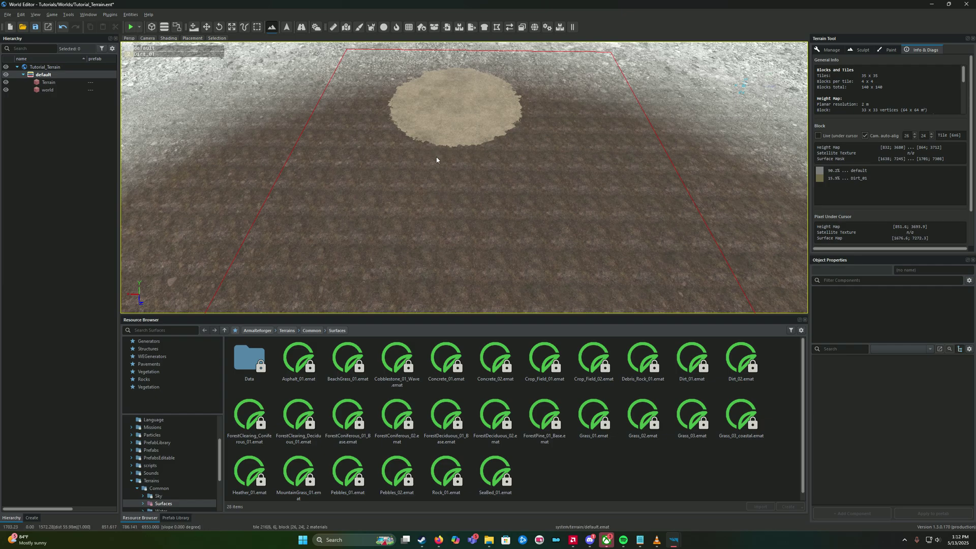
{"action": "right_click_drag", "start_coordinate": [441, 161], "coordinate": [452, 208]}
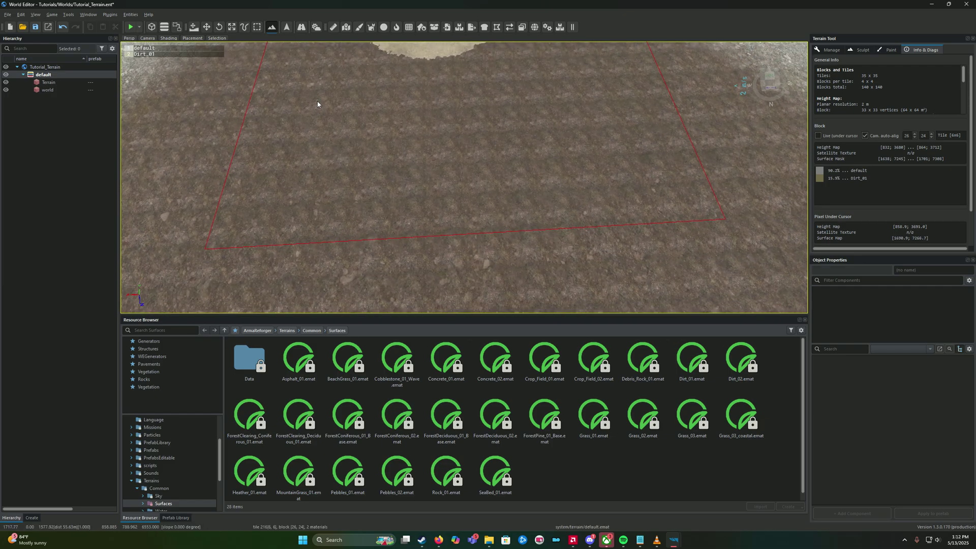
{"action": "key", "text": "w"}
{"action": "right_click_drag", "start_coordinate": [317, 102], "coordinate": [337, 127]}
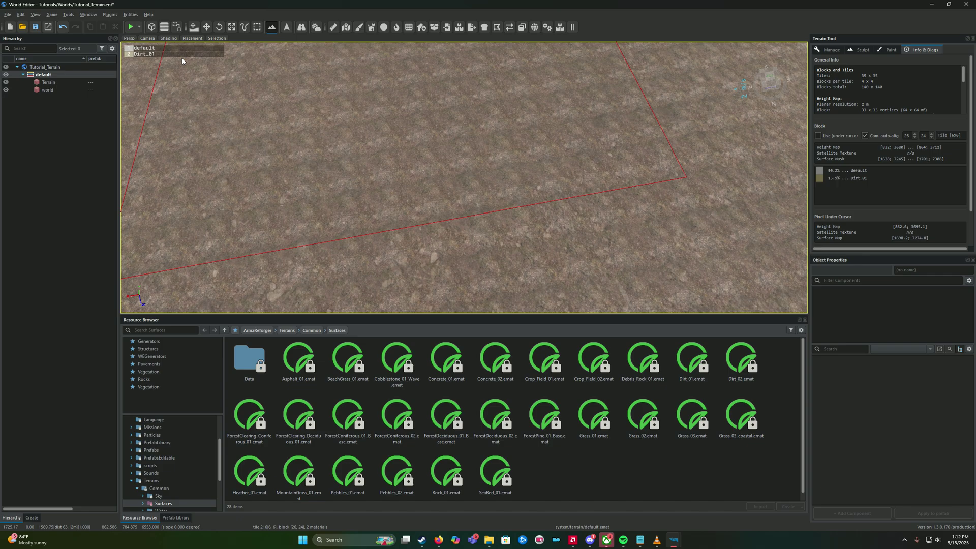
{"action": "key", "text": "s"}
{"action": "right_click_drag", "start_coordinate": [215, 78], "coordinate": [206, 69]}
- Return to paint mode, reduce the brush radius to 12 and paint a rectangular Dirt_02 patch near the round Dirt_01 patch
{"action": "left_click", "coordinate": [888, 51]}
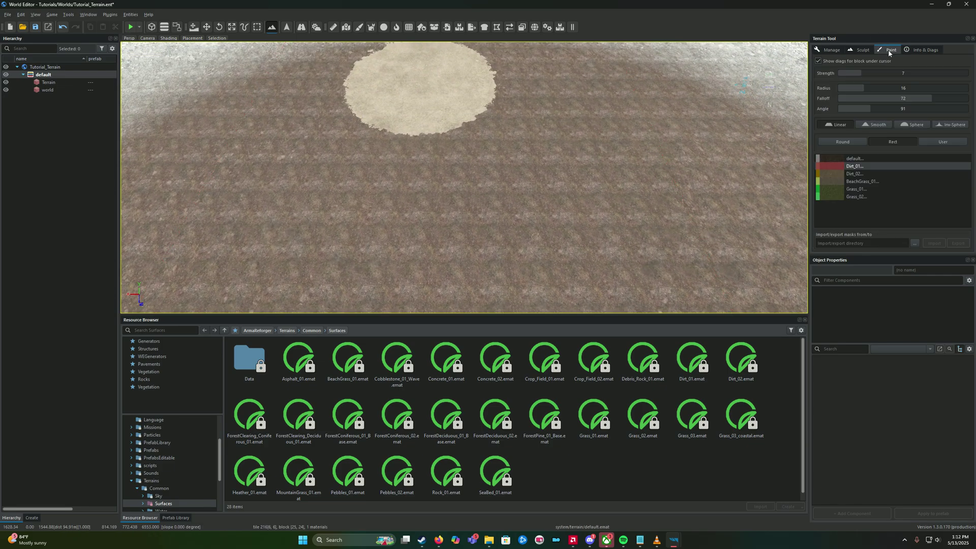
{"action": "left_click", "coordinate": [856, 174]}
{"action": "scroll", "coordinate": [364, 198], "scroll_direction": "down", "scroll_amount": 4, "text": "ctrl"}
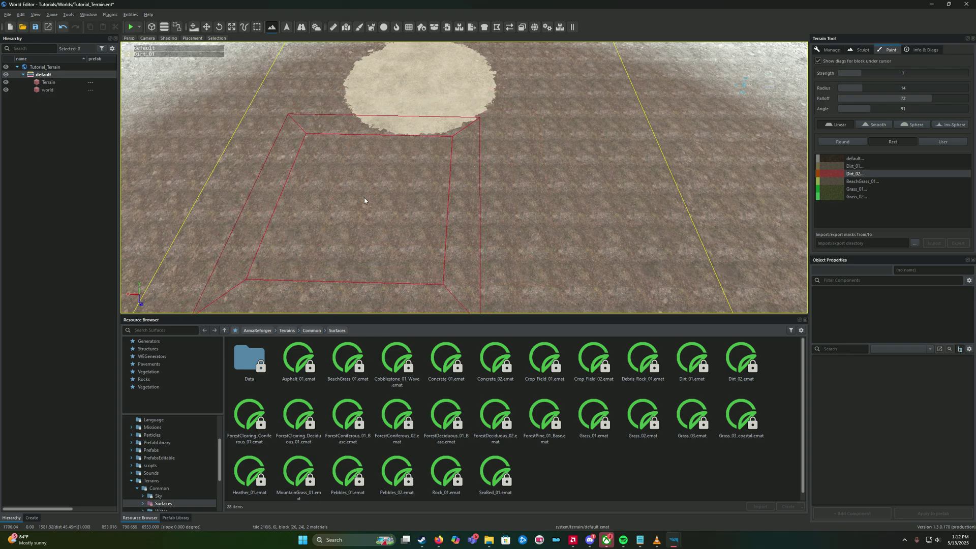
{"action": "left_click", "coordinate": [362, 198]}
- Paint a rectangular BeachGrass_01 patch beside the Dirt_02 patch
{"action": "left_click", "coordinate": [877, 181]}
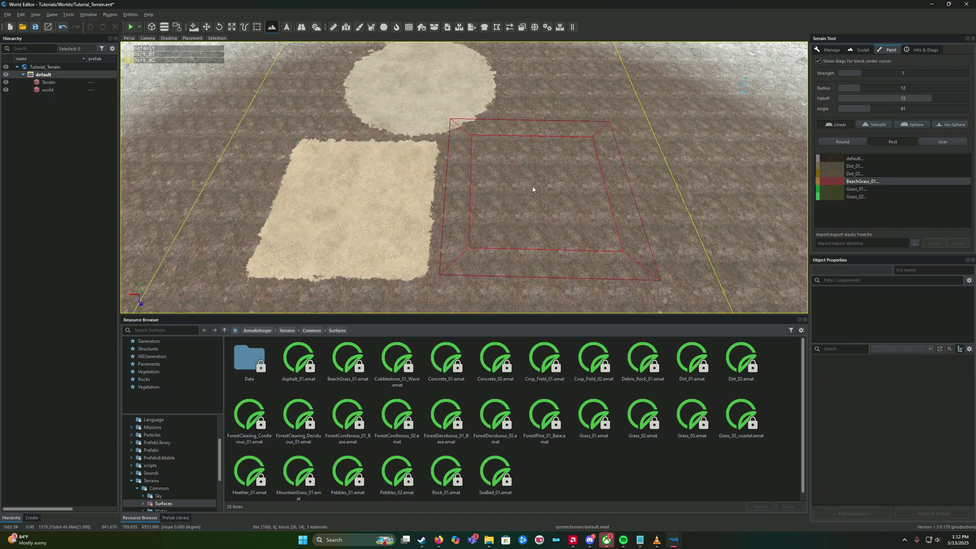
{"action": "left_click", "coordinate": [529, 190]}
- Paint a rectangular Grass_01 patch beyond the BeachGrass_01 patch, next to the round Dirt_01 patch
{"action": "left_click", "coordinate": [859, 190]}
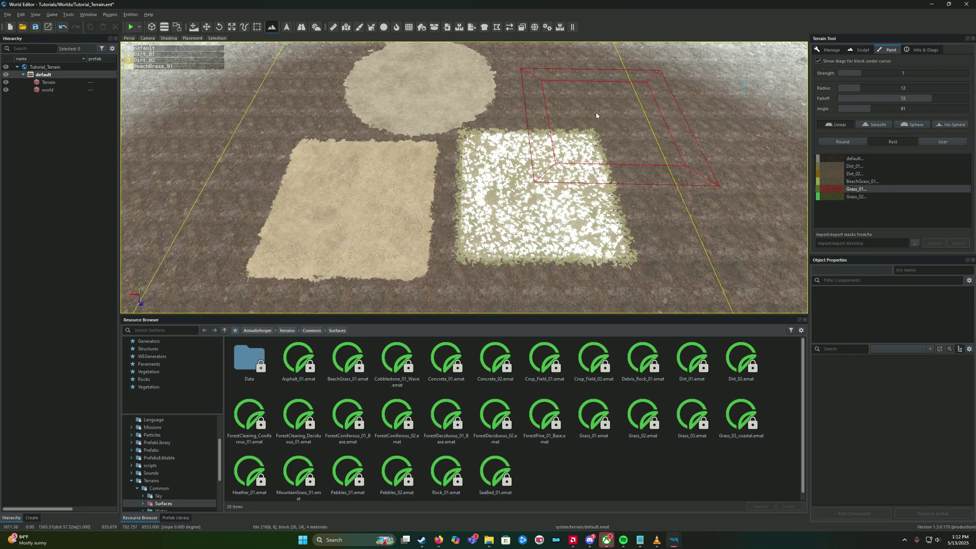
{"action": "left_click", "coordinate": [560, 105]}
{"action": "key", "text": "Escape"}
{"action": "right_click_drag", "start_coordinate": [558, 106], "coordinate": [558, 133]}
{"action": "key", "text": "w"}
{"action": "key", "text": "d"}
{"action": "right_click_drag", "start_coordinate": [509, 163], "coordinate": [512, 132]}
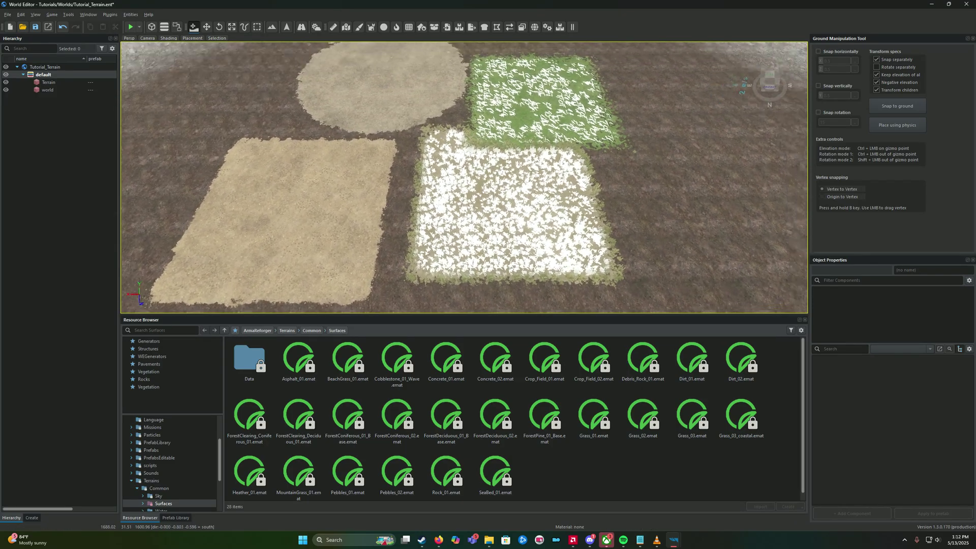
- Select the Grass_02 surface and try to paint a rectangular patch over the edge of the round Dirt_01 patch
{"action": "scroll", "coordinate": [490, 140], "scroll_direction": "up", "scroll_amount": 3}
{"action": "key", "text": "s"}
{"action": "right_click_drag", "start_coordinate": [488, 136], "coordinate": [467, 128]}
{"action": "key", "text": "w"}
{"action": "key", "text": "t"}
{"action": "key", "text": "a"}
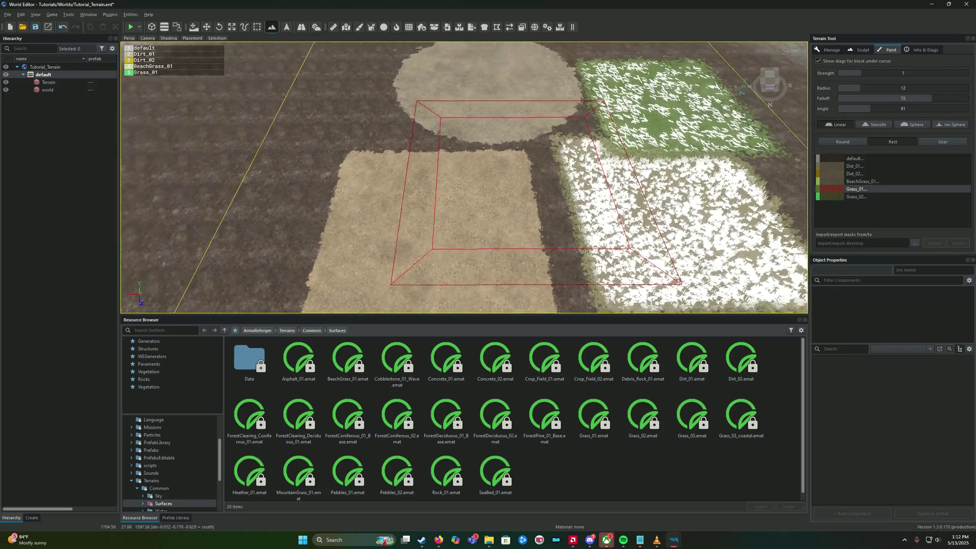
{"action": "scroll", "coordinate": [536, 193], "scroll_direction": "up", "scroll_amount": 5}
{"action": "left_click", "coordinate": [872, 198]}
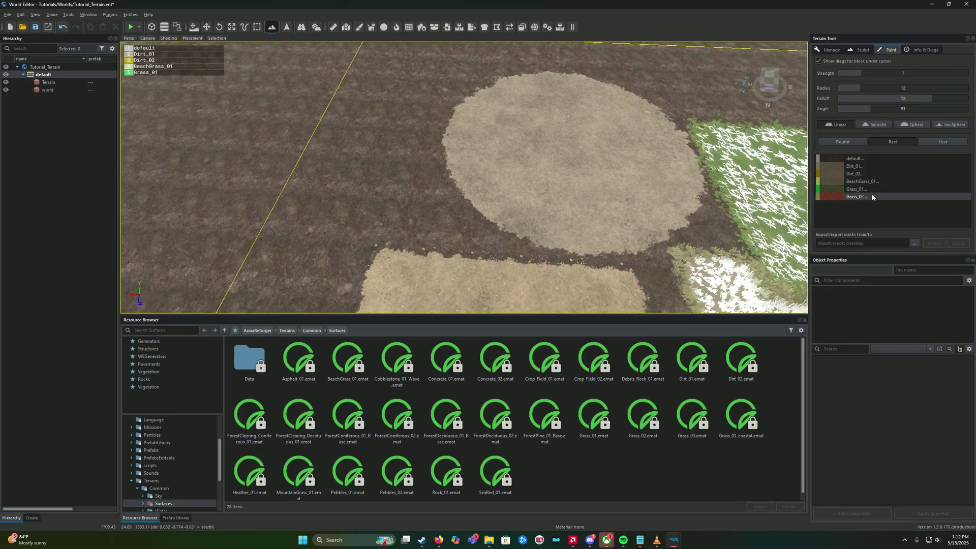
{"action": "right_click_drag", "start_coordinate": [617, 152], "coordinate": [500, 146]}
{"action": "key", "text": "w"}
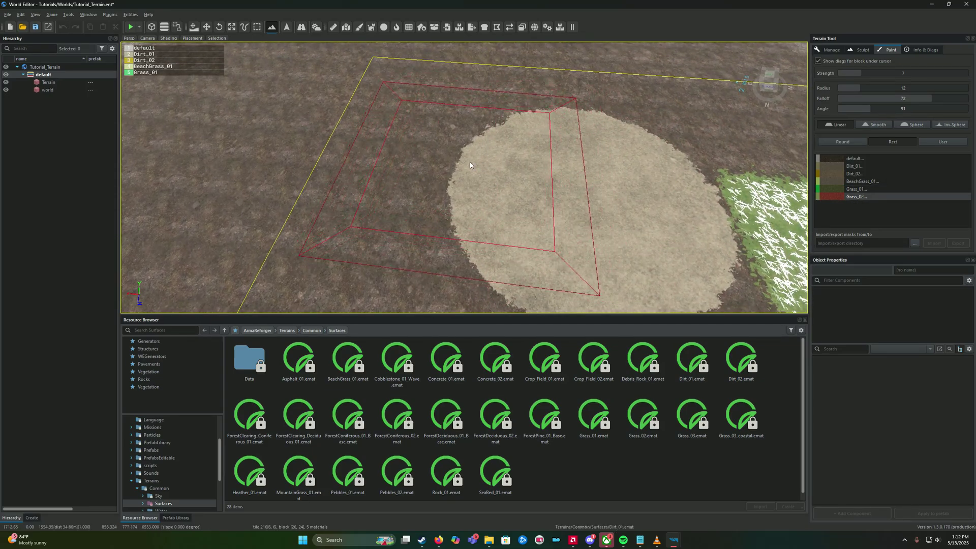
{"action": "left_click", "coordinate": [478, 163]}
- Examine the block's edge and material list around the round Dirt_01 patch from different views
{"action": "key", "text": "s"}
{"action": "mouse_move", "coordinate": [486, 161]}
{"action": "right_mouse_down"}
{"action": "mouse_move", "coordinate": [492, 173]}
{"action": "mouse_move", "coordinate": [496, 153]}
{"action": "mouse_move", "coordinate": [500, 170]}
{"action": "mouse_move", "coordinate": [562, 153]}
{"action": "mouse_move", "coordinate": [537, 147]}
{"action": "right_mouse_up"}
{"action": "key", "text": "d"}
{"action": "key", "text": "w"}
{"action": "key", "text": "t"}
{"action": "key", "text": "w"}
{"action": "key", "text": "a"}
{"action": "key", "text": "t"}
{"action": "key", "text": "w"}
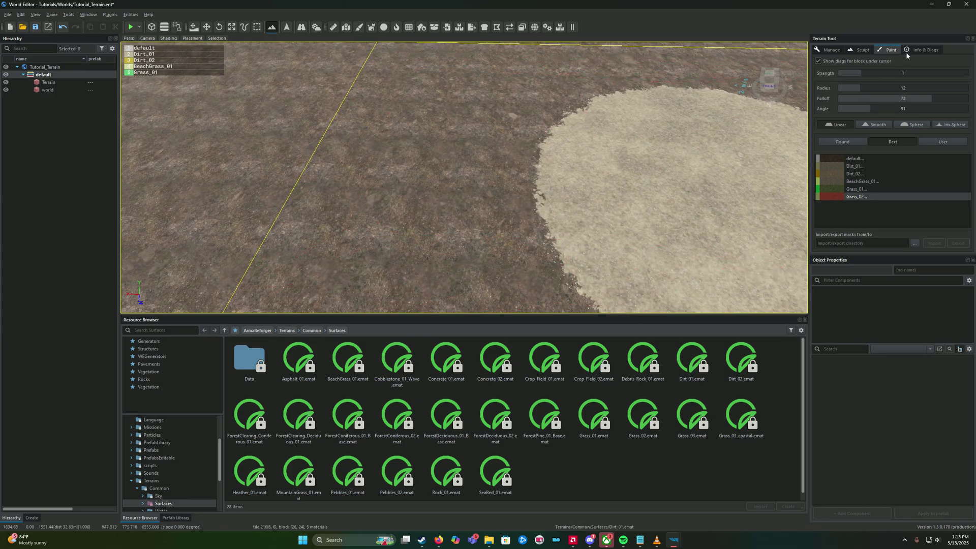
- Open the info and diagnostics for the painted block and merge its default surface into Dirt_02
{"action": "left_click", "coordinate": [919, 50]}
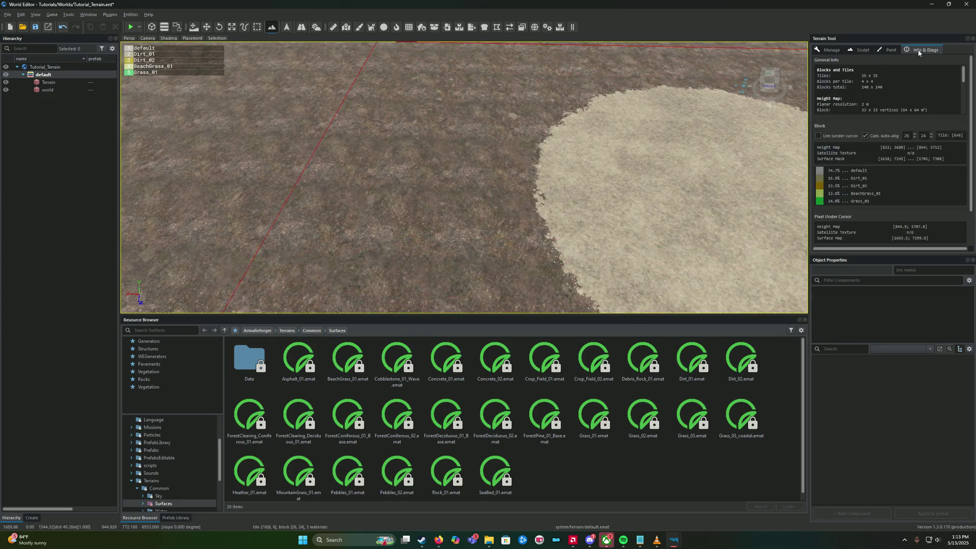
{"action": "key", "text": "d"}
{"action": "right_click_drag", "start_coordinate": [475, 140], "coordinate": [473, 142]}
{"action": "key", "text": "s"}
{"action": "key", "text": "s"}
{"action": "right_click_drag", "start_coordinate": [366, 154], "coordinate": [366, 141]}
{"action": "key", "text": "w"}
{"action": "key", "text": "w"}
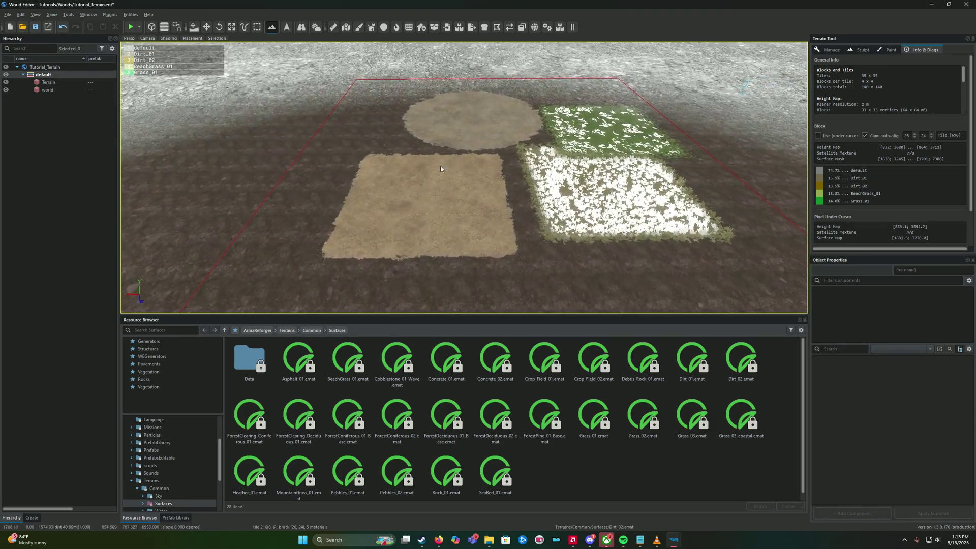
{"action": "right_click", "coordinate": [866, 173]}
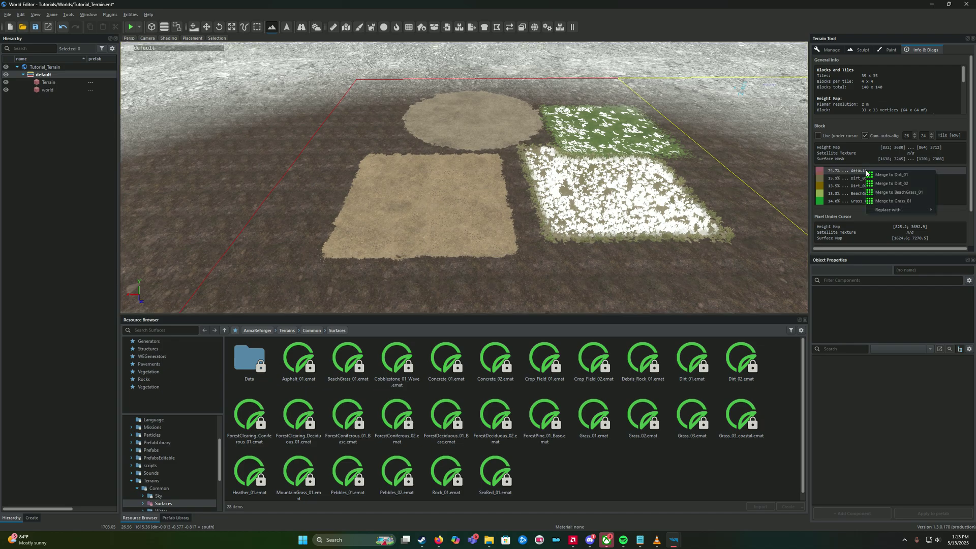
{"action": "left_click", "coordinate": [909, 184]}
{"action": "scroll", "coordinate": [456, 190], "scroll_direction": "up", "scroll_amount": 3}
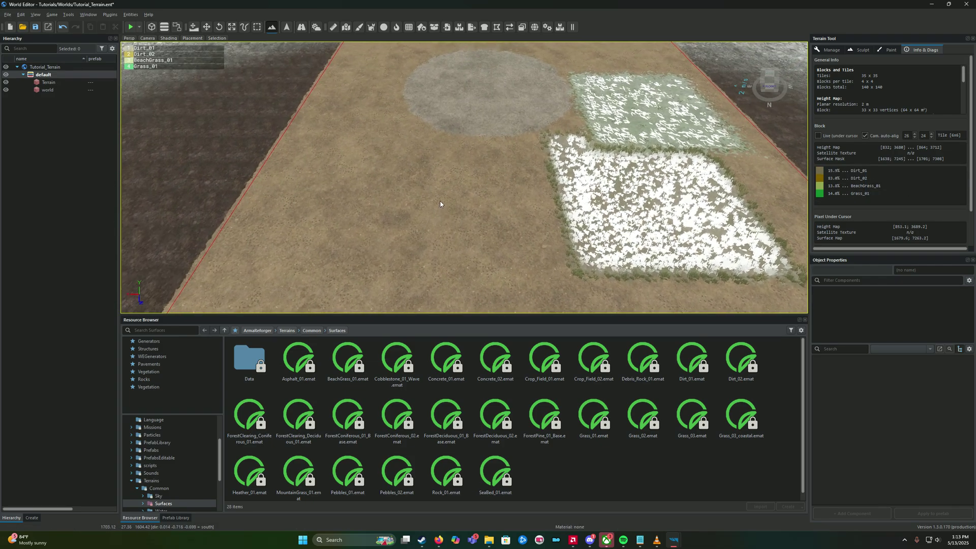
- Return to paint mode and paint a rectangular Grass_02 patch on the Dirt_02 ground beside the BeachGrass_01 patch, then leave the terrain tool
{"action": "left_click", "coordinate": [890, 50]}
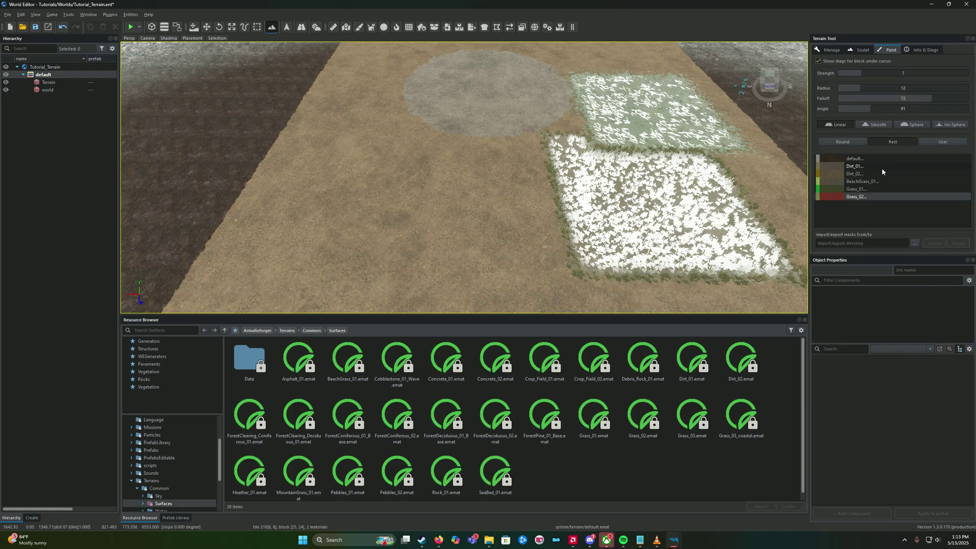
{"action": "left_click_drag", "start_coordinate": [408, 219], "coordinate": [416, 227]}
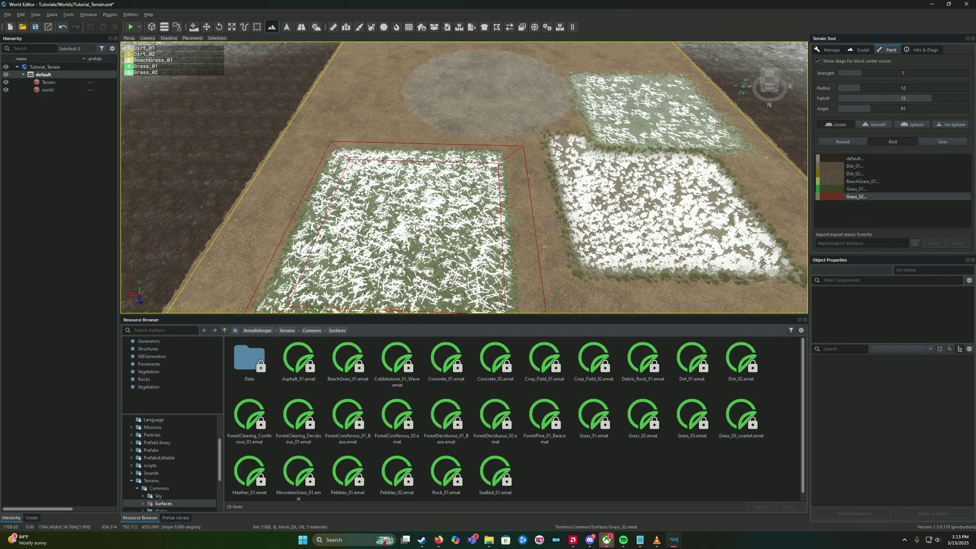
{"action": "key", "text": "Escape"}
- Examine the Dirt_02 ground and its transition to the neighbouring surface up close, and view the whole block from above
{"action": "mouse_move", "coordinate": [415, 227]}
{"action": "right_mouse_down"}
{"action": "mouse_move", "coordinate": [403, 203]}
{"action": "mouse_move", "coordinate": [411, 183]}
{"action": "right_mouse_up"}
{"action": "key", "text": "w"}
{"action": "key", "text": "w"}
{"action": "key", "text": "w"}
{"action": "key", "text": "w"}
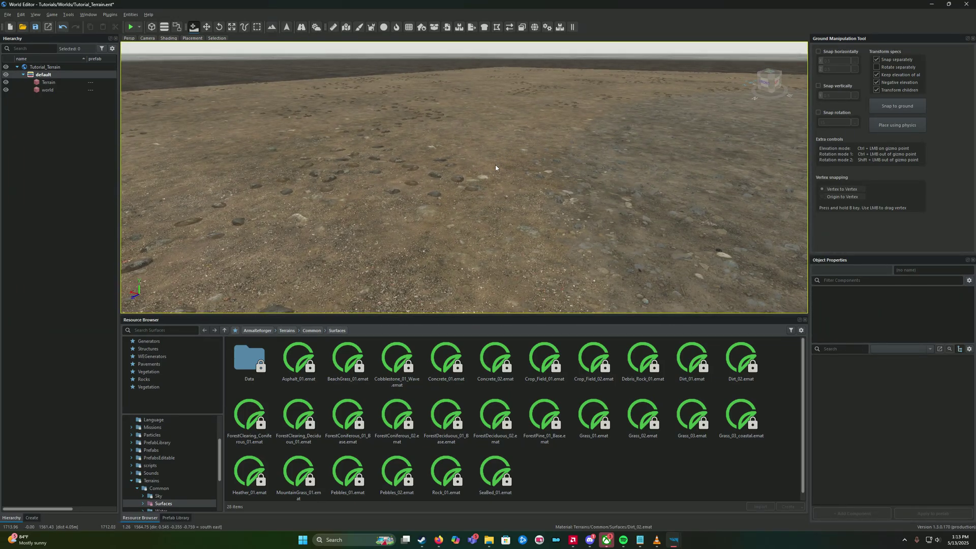
{"action": "key", "text": "s"}
{"action": "mouse_move", "coordinate": [513, 154]}
{"action": "right_mouse_down"}
{"action": "mouse_move", "coordinate": [524, 173]}
{"action": "mouse_move", "coordinate": [572, 183]}
{"action": "mouse_move", "coordinate": [468, 165]}
{"action": "mouse_move", "coordinate": [494, 158]}
{"action": "mouse_move", "coordinate": [500, 167]}
{"action": "mouse_move", "coordinate": [487, 161]}
{"action": "right_mouse_up"}
{"action": "key", "text": "a"}
{"action": "key", "text": "s"}
- Reopen the terrain's info and diagnostics and examine where Dirt_02 crosses the painted block's border into the neighbouring block
{"action": "key", "text": "t"}
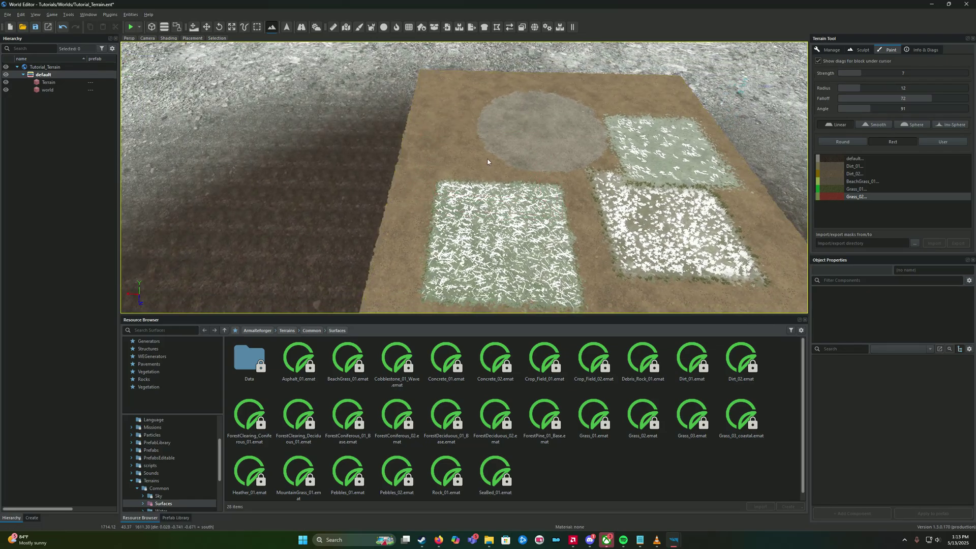
{"action": "right_click_drag", "start_coordinate": [468, 150], "coordinate": [476, 154]}
{"action": "key", "text": "a"}
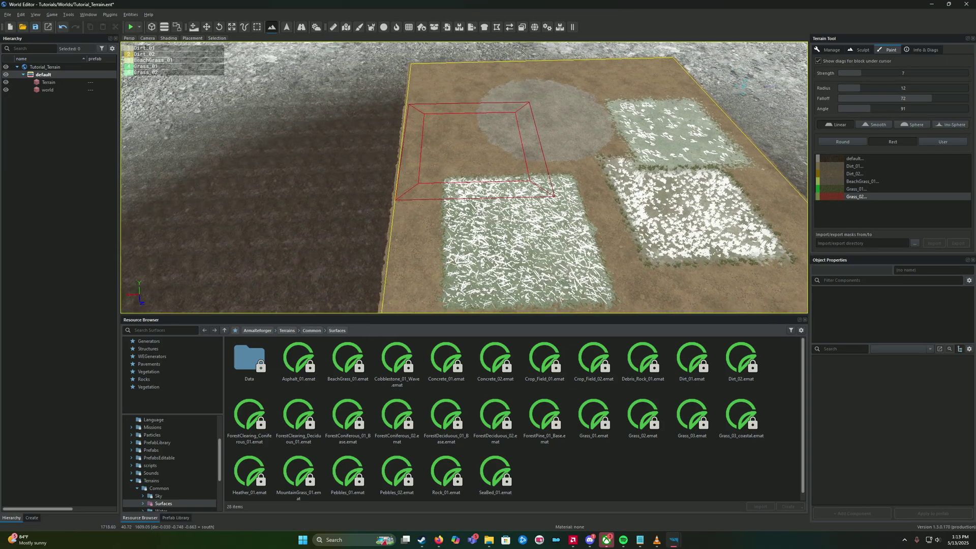
{"action": "key", "text": "Escape"}
{"action": "key", "text": "ctrl+t"}
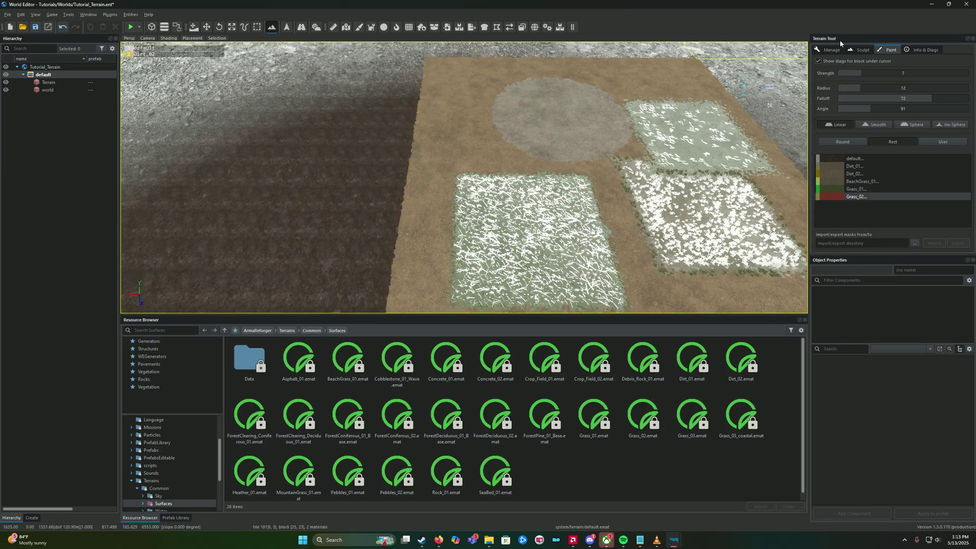
{"action": "left_click", "coordinate": [921, 49]}
{"action": "key", "text": "w"}
{"action": "right_click_drag", "start_coordinate": [499, 120], "coordinate": [501, 120]}
{"action": "key", "text": "a"}
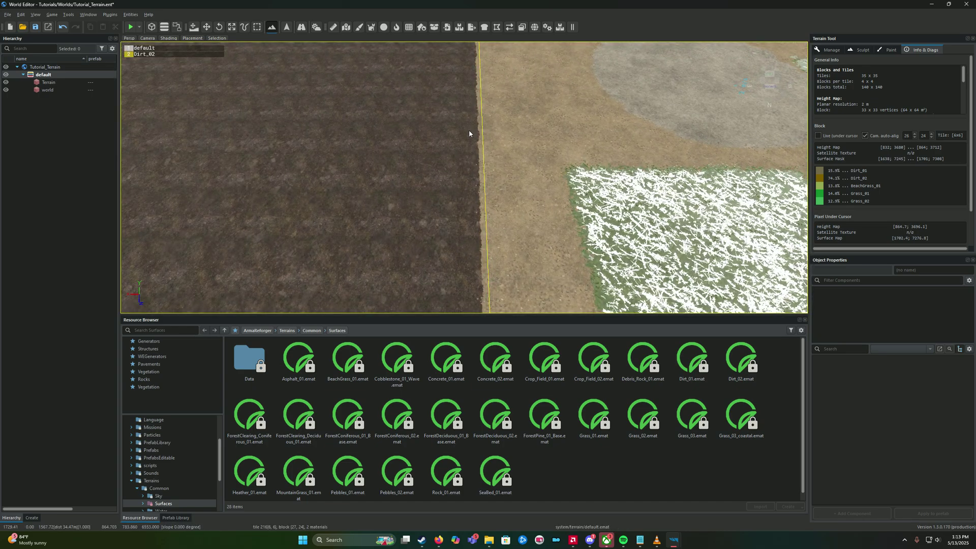
{"action": "right_click_drag", "start_coordinate": [449, 126], "coordinate": [449, 124]}
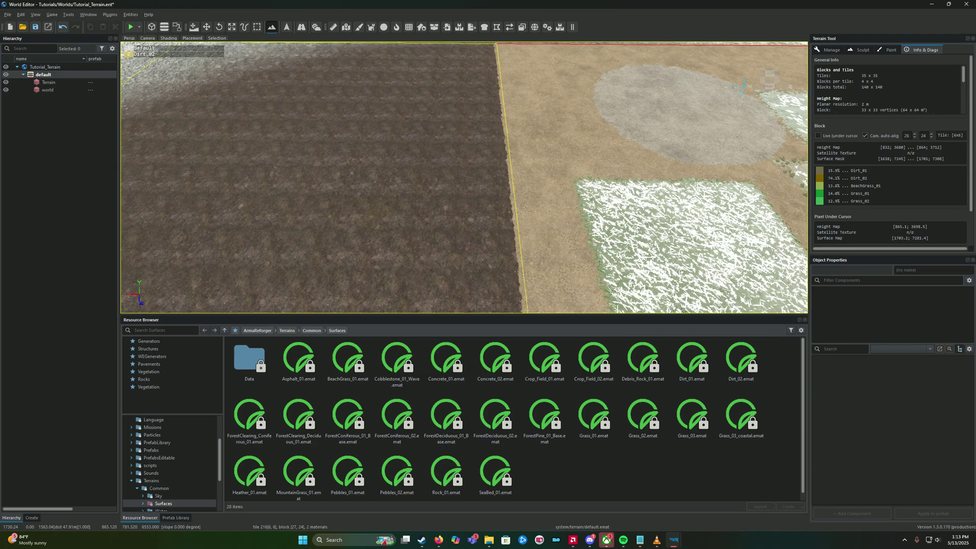
{"action": "right_click_drag", "start_coordinate": [449, 124], "coordinate": [523, 147]}
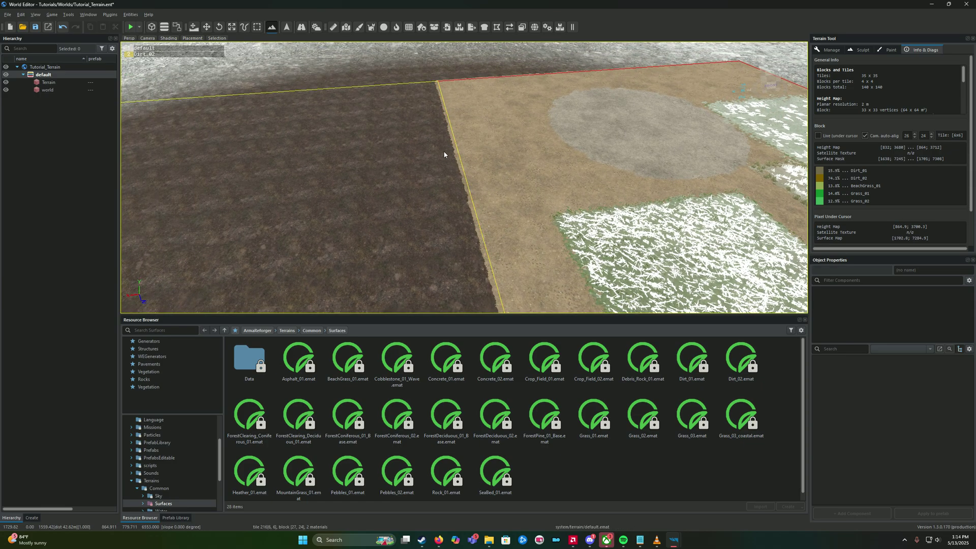
- Target the neighbouring default-surface block for diagnostics to read its material shares
{"action": "mouse_move", "coordinate": [435, 155]}
{"action": "right_mouse_down"}
{"action": "mouse_move", "coordinate": [419, 150]}
{"action": "mouse_move", "coordinate": [460, 169]}
{"action": "mouse_move", "coordinate": [441, 169]}
{"action": "mouse_move", "coordinate": [489, 172]}
{"action": "mouse_move", "coordinate": [453, 173]}
{"action": "mouse_move", "coordinate": [483, 187]}
{"action": "mouse_move", "coordinate": [412, 168]}
{"action": "mouse_move", "coordinate": [426, 171]}
{"action": "right_mouse_up"}
{"action": "key", "text": "d"}
{"action": "key", "text": "s"}
{"action": "key", "text": "w"}
{"action": "key", "text": "a"}
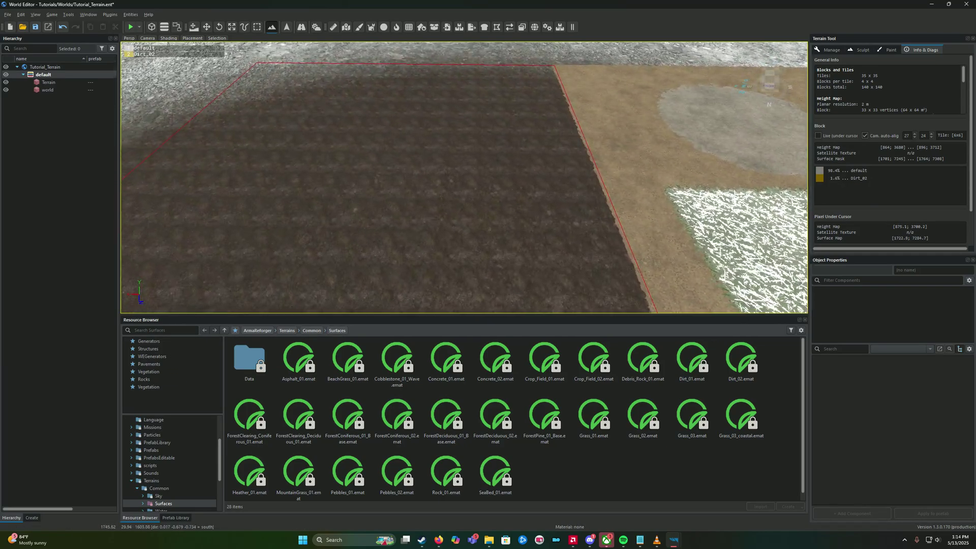
- Merge the neighbouring block's default surface into Dirt_02, then undo the merge
{"action": "right_click", "coordinate": [852, 172]}
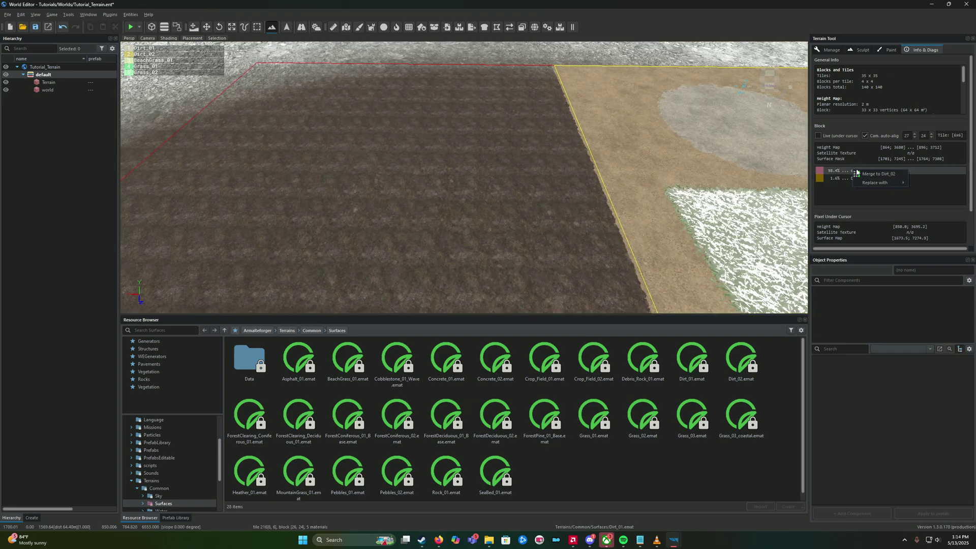
{"action": "left_click", "coordinate": [884, 175]}
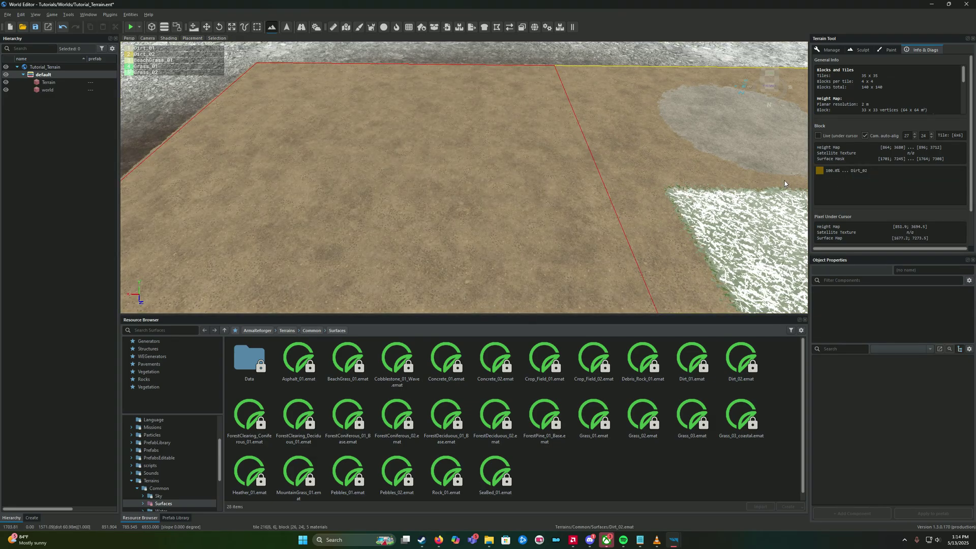
{"action": "key", "text": "ctrl+z"}
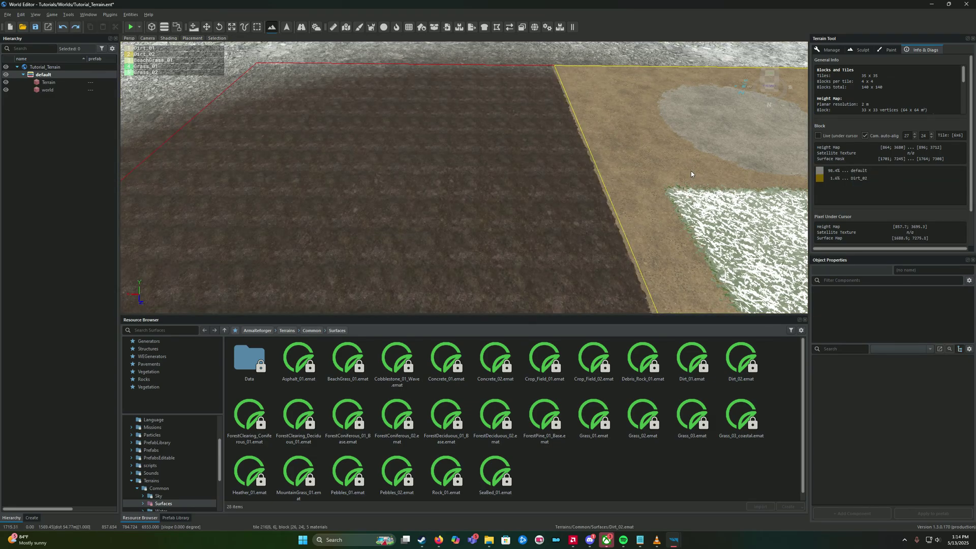
- Check the merge and replace options for Dirt_02 in the neighbouring block's material list
{"action": "right_click", "coordinate": [848, 178]}
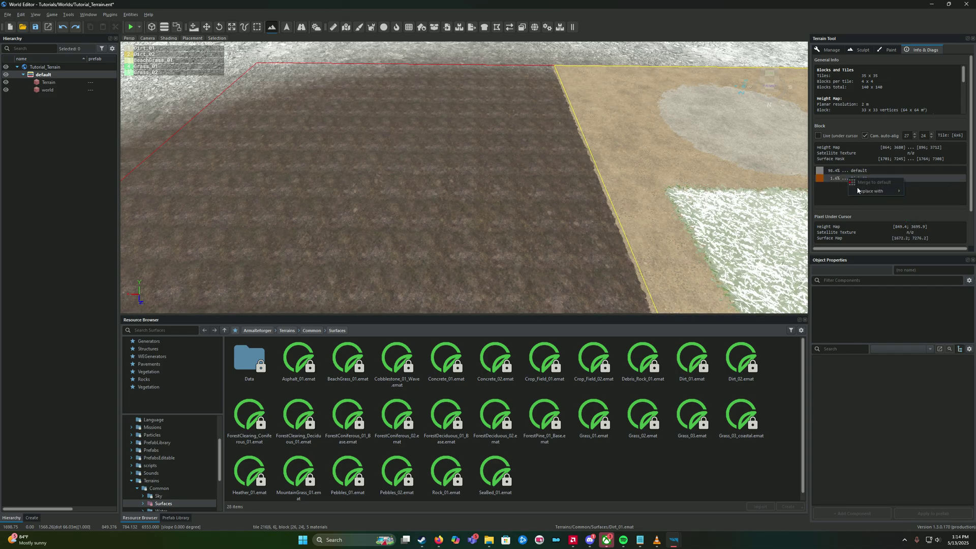
{"action": "mouse_move", "coordinate": [869, 191]}
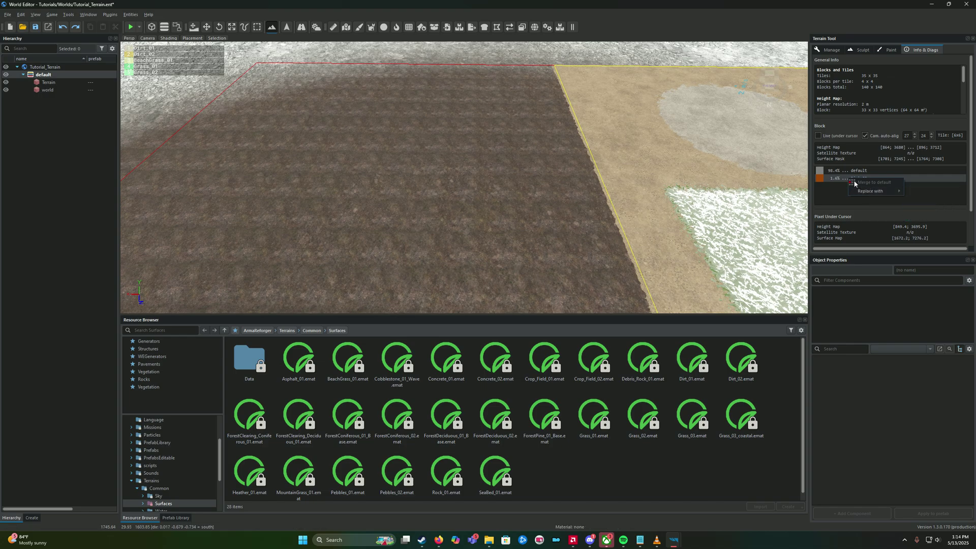
{"action": "key", "text": "s"}
{"action": "mouse_move", "coordinate": [521, 114]}
{"action": "right_mouse_down"}
{"action": "mouse_move", "coordinate": [538, 114]}
{"action": "mouse_move", "coordinate": [521, 114]}
{"action": "right_mouse_up"}
{"action": "key", "text": "d"}
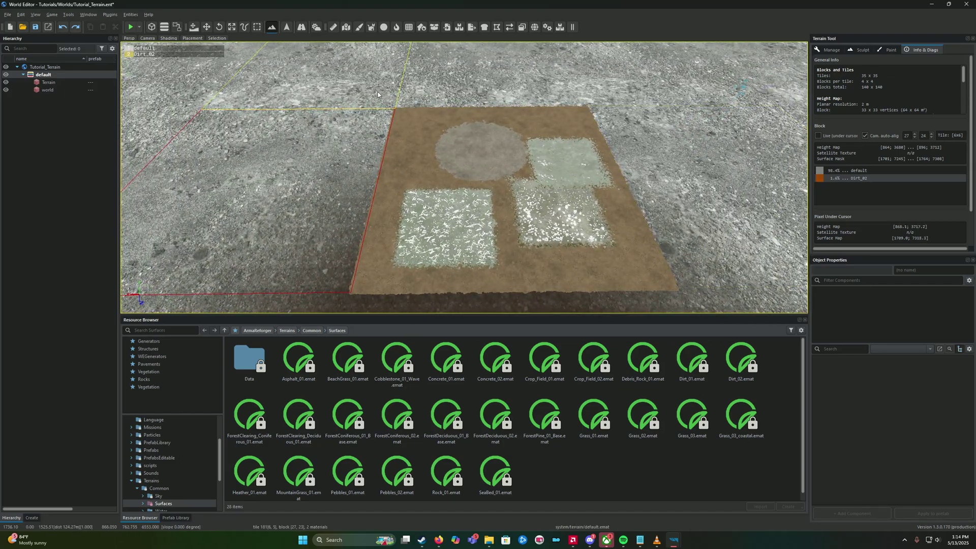
{"action": "scroll", "coordinate": [404, 85], "scroll_direction": "up", "scroll_amount": 3}
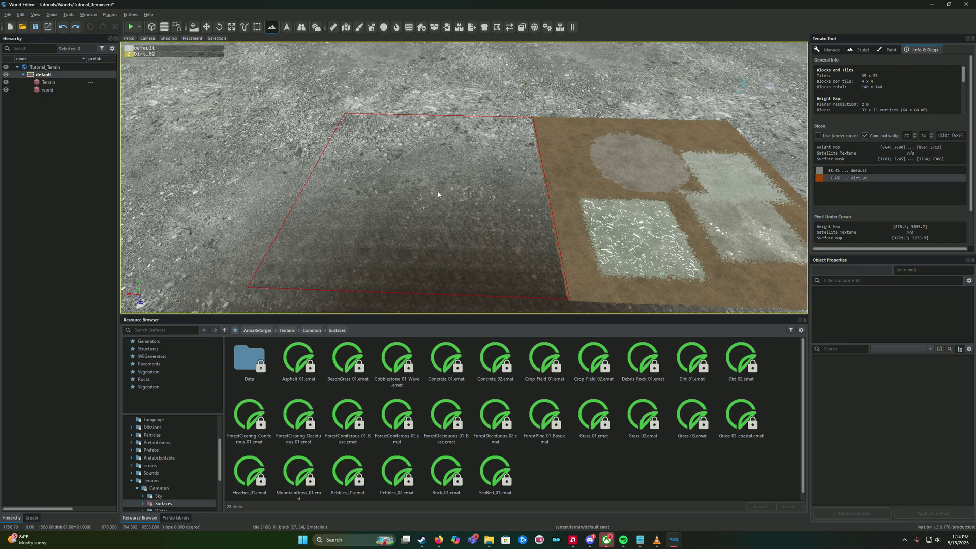
{"action": "scroll", "coordinate": [510, 188], "scroll_direction": "up", "scroll_amount": 2}
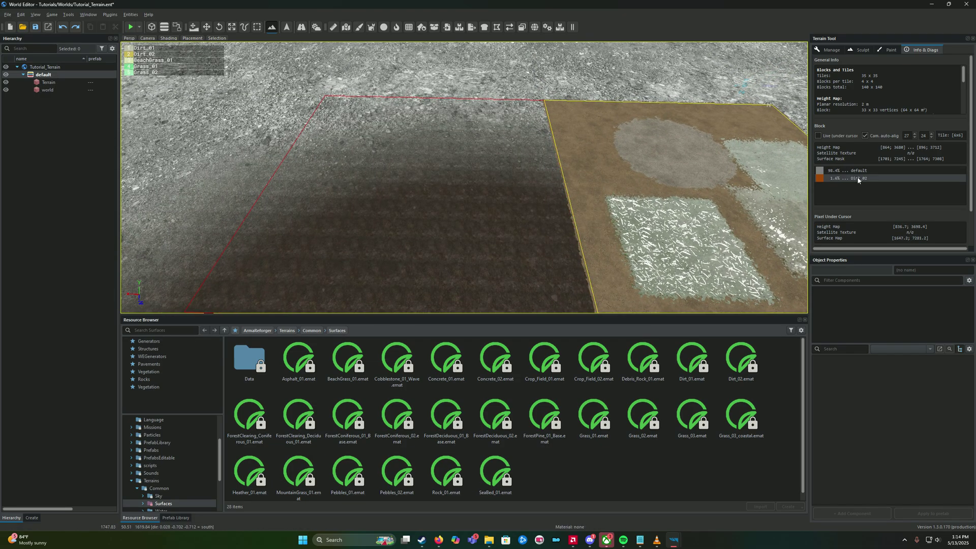
{"action": "mouse_move", "coordinate": [869, 192]}
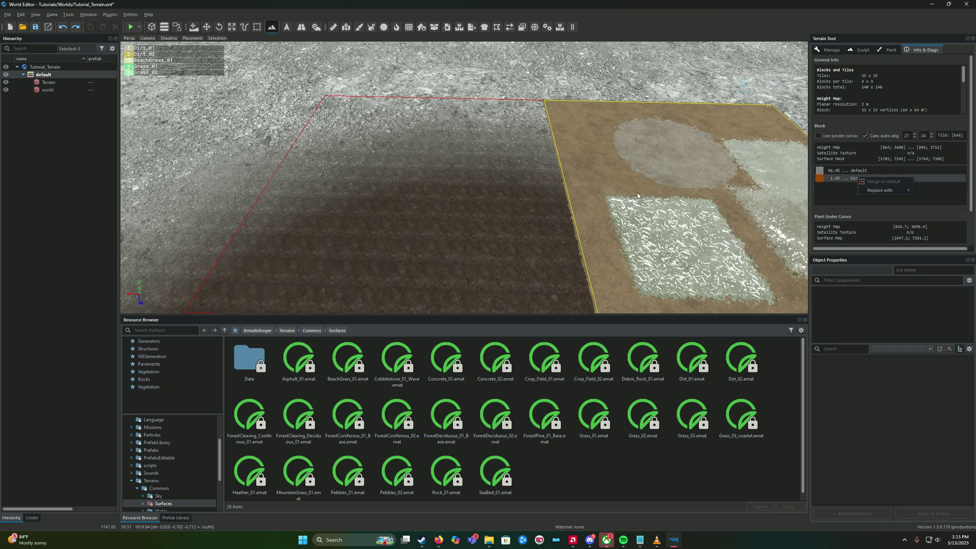
- Examine the painted block's outline, material list and surface patches from several angles and distances
{"action": "right_click_drag", "start_coordinate": [615, 200], "coordinate": [573, 219]}
{"action": "key", "text": "d"}
{"action": "key", "text": "a"}
{"action": "key", "text": "d"}
{"action": "key", "text": "w"}
{"action": "key", "text": "d"}
{"action": "key", "text": "w"}
{"action": "key", "text": "s"}
{"action": "key", "text": "d"}
{"action": "key", "text": "a"}
{"action": "right_click_drag", "start_coordinate": [503, 166], "coordinate": [513, 161]}
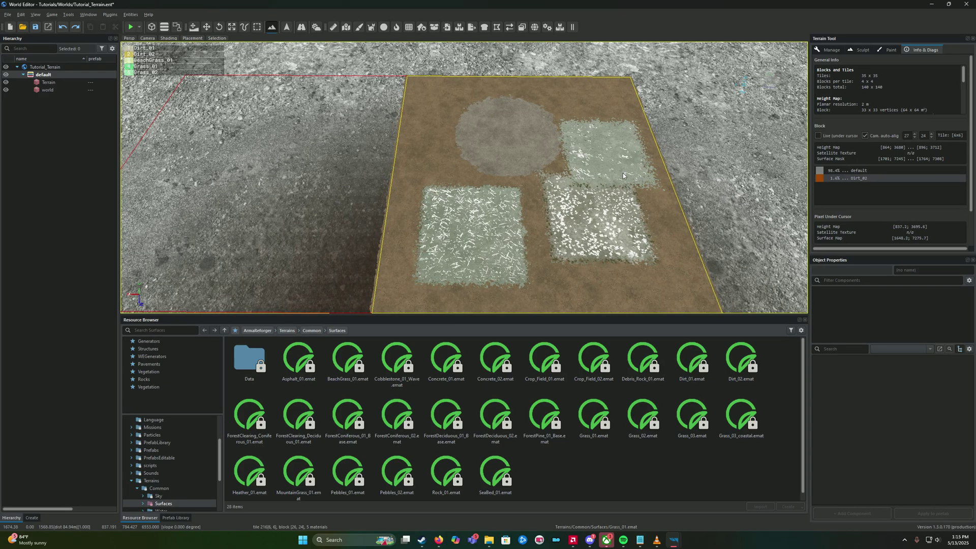
{"action": "right_click_drag", "start_coordinate": [623, 176], "coordinate": [616, 164]}
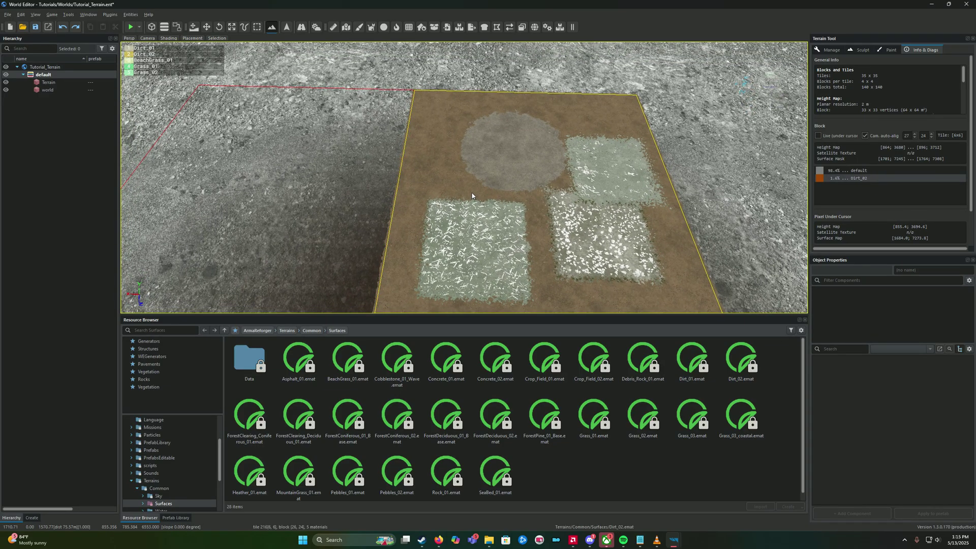
{"action": "key", "text": "w"}
{"action": "mouse_move", "coordinate": [472, 193]}
{"action": "right_mouse_down"}
{"action": "mouse_move", "coordinate": [465, 204]}
{"action": "mouse_move", "coordinate": [462, 183]}
{"action": "mouse_move", "coordinate": [450, 191]}
{"action": "mouse_move", "coordinate": [457, 186]}
{"action": "right_mouse_up"}
{"action": "key", "text": "a"}
{"action": "key", "text": "d"}
{"action": "key", "text": "s"}
{"action": "key", "text": "s"}
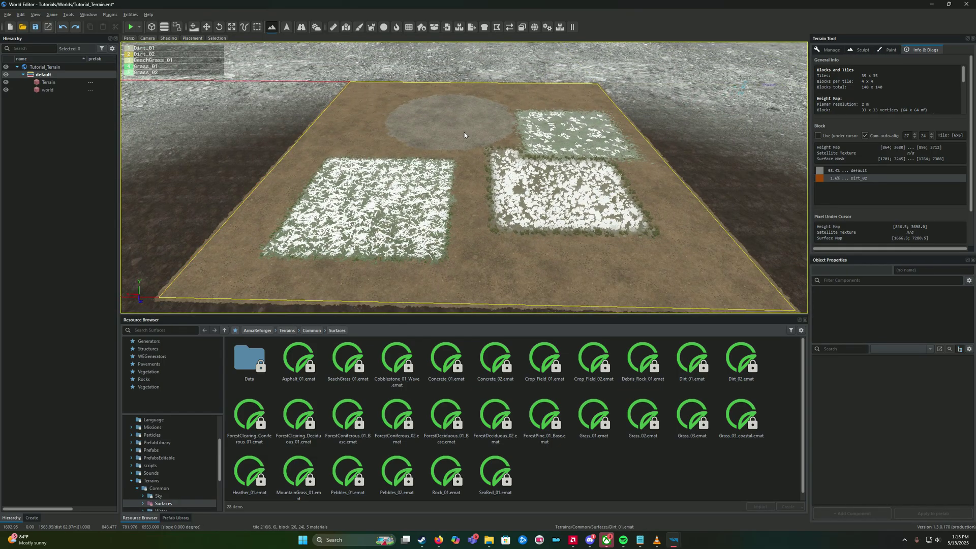
{"action": "mouse_move", "coordinate": [465, 132]}
{"action": "right_mouse_down"}
{"action": "mouse_move", "coordinate": [513, 191]}
{"action": "mouse_move", "coordinate": [503, 174]}
{"action": "right_mouse_up"}
- Switch back to paint mode, then leave the terrain tool and examine the grass patches up close at ground level
{"action": "left_click", "coordinate": [888, 50]}
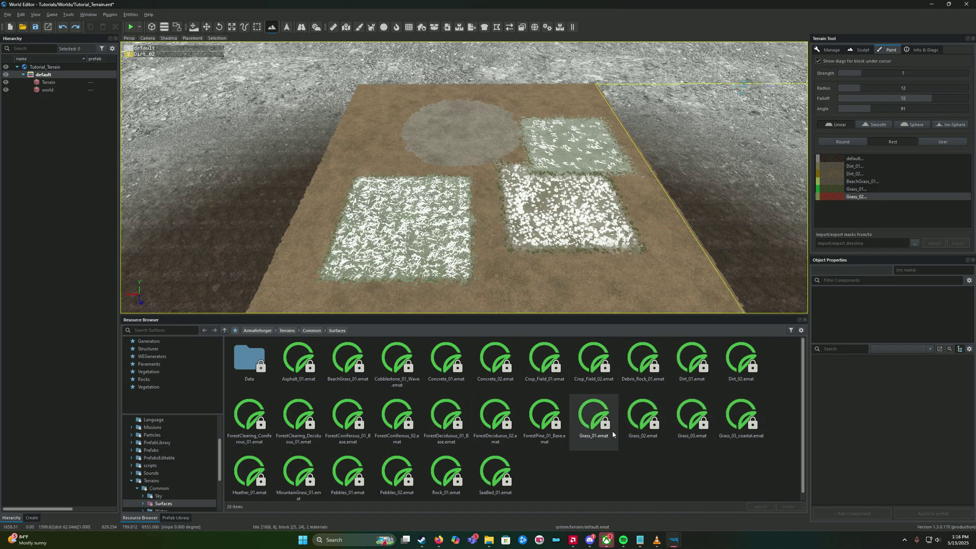
{"action": "mouse_move", "coordinate": [574, 244]}
{"action": "right_mouse_down"}
{"action": "mouse_move", "coordinate": [605, 240]}
{"action": "mouse_move", "coordinate": [541, 245]}
{"action": "mouse_move", "coordinate": [515, 240]}
{"action": "mouse_move", "coordinate": [510, 223]}
{"action": "mouse_move", "coordinate": [496, 229]}
{"action": "right_mouse_up"}
{"action": "key", "text": "d"}
{"action": "key", "text": "w"}
{"action": "key", "text": "Escape"}
{"action": "key", "text": "s"}
{"action": "key", "text": "d"}
{"action": "key", "text": "w"}
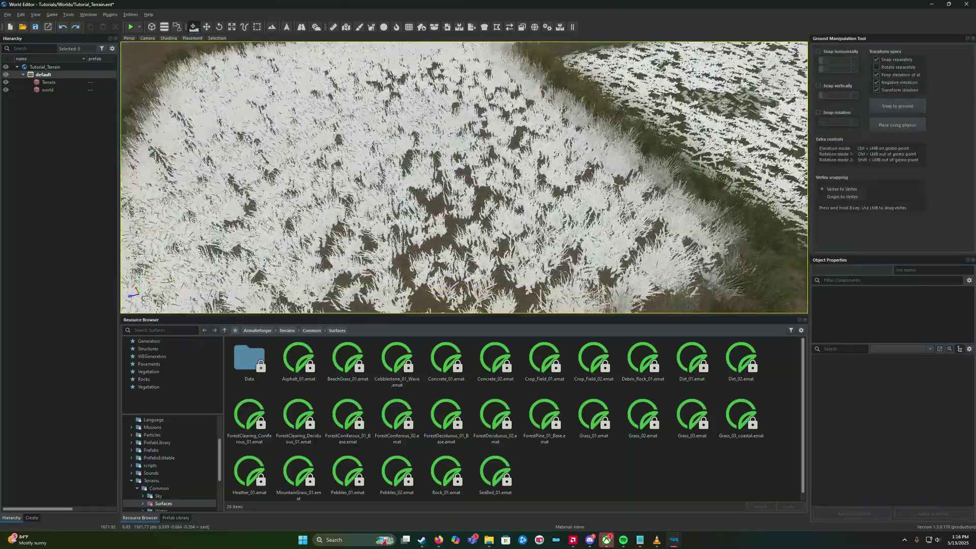
{"action": "key", "text": "w"}
{"action": "right_click_drag", "start_coordinate": [464, 177], "coordinate": [595, 221]}
{"action": "key", "text": "a"}
{"action": "key", "text": "w"}
{"action": "key", "text": "a"}
{"action": "key", "text": "a"}
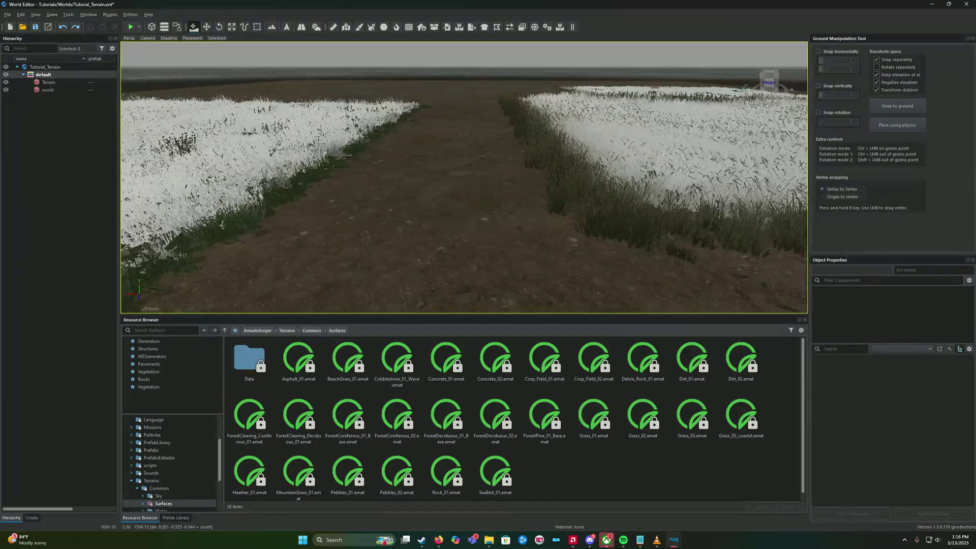
- Search the ArmaReforger resources for "cp grass 01" and select the cp_grass_01.emat material
{"action": "right_click_drag", "start_coordinate": [529, 152], "coordinate": [608, 234]}
{"action": "key", "text": "s"}
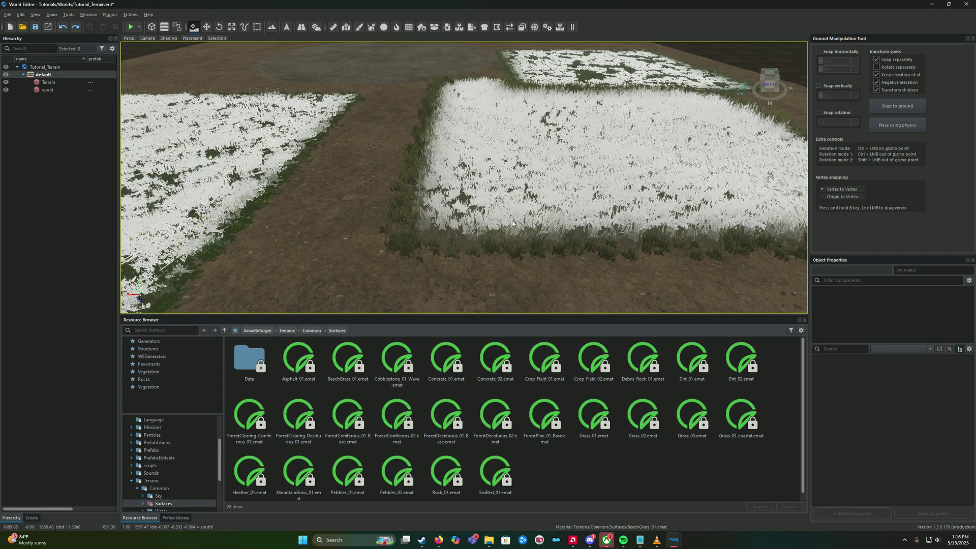
{"action": "right_click_drag", "start_coordinate": [512, 224], "coordinate": [501, 226]}
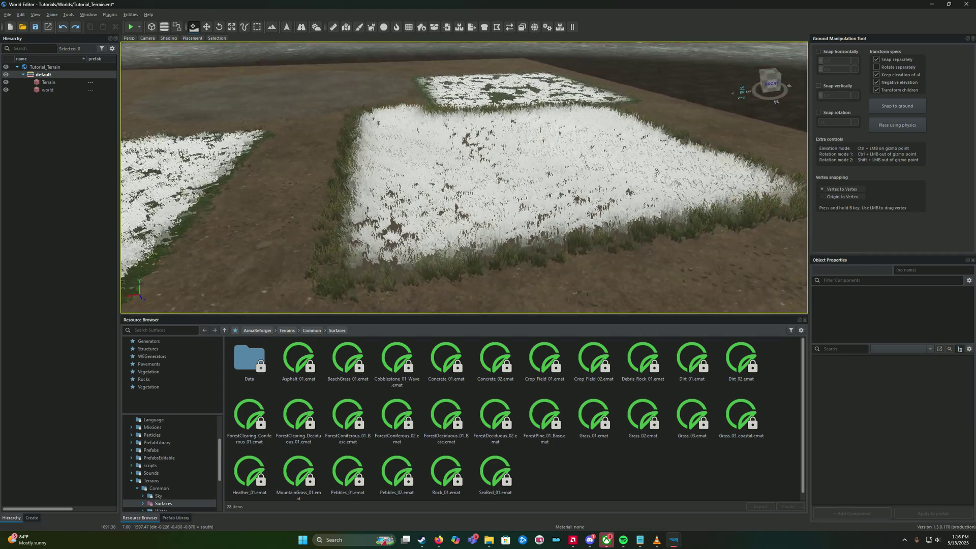
{"action": "right_click_drag", "start_coordinate": [555, 243], "coordinate": [549, 244]}
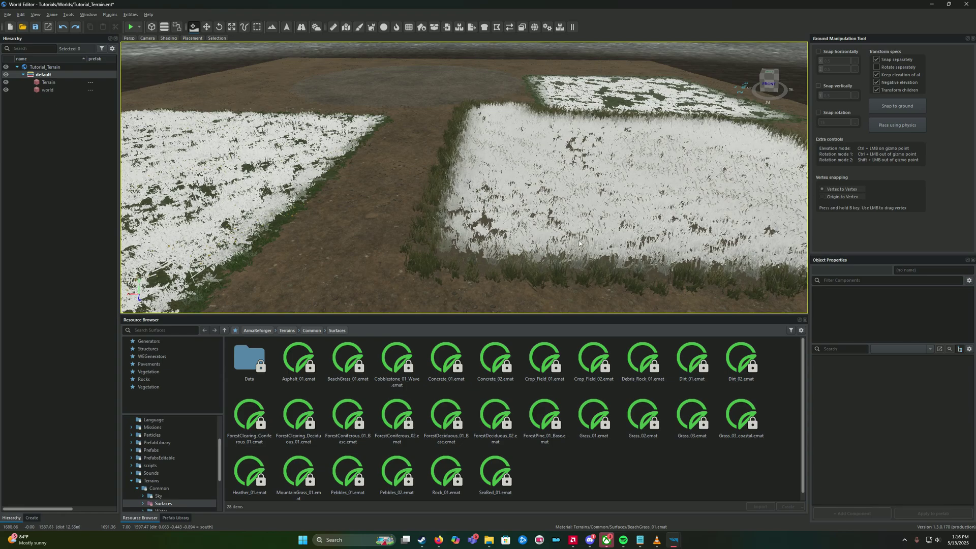
{"action": "left_click", "coordinate": [171, 330]}
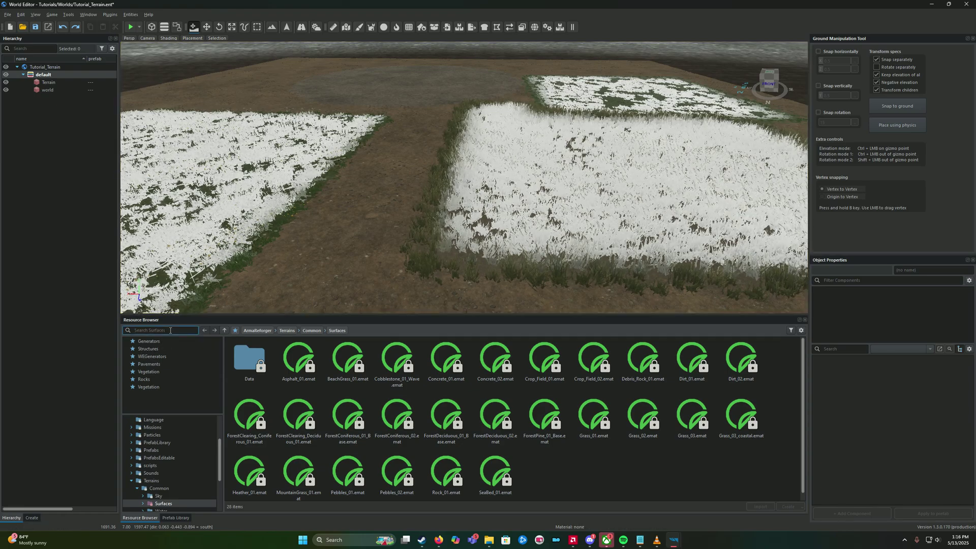
{"action": "type", "text": "co"}
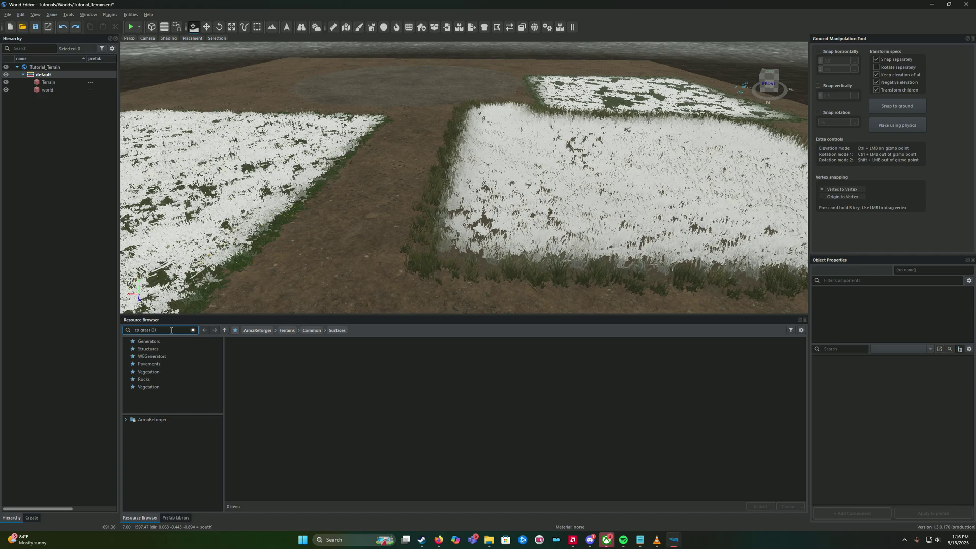
{"action": "left_click", "coordinate": [176, 419]}
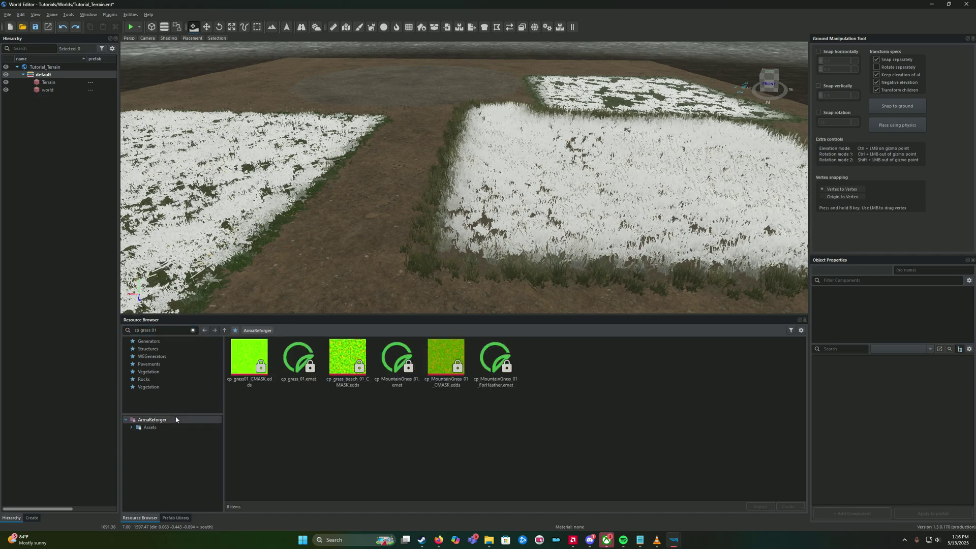
{"action": "left_click", "coordinate": [297, 362]}
- Select the Grass_01 surface in the terrain paint tool and create an override of cp_grass_01.emat in the Tutorials addon
{"action": "key", "text": "t"}
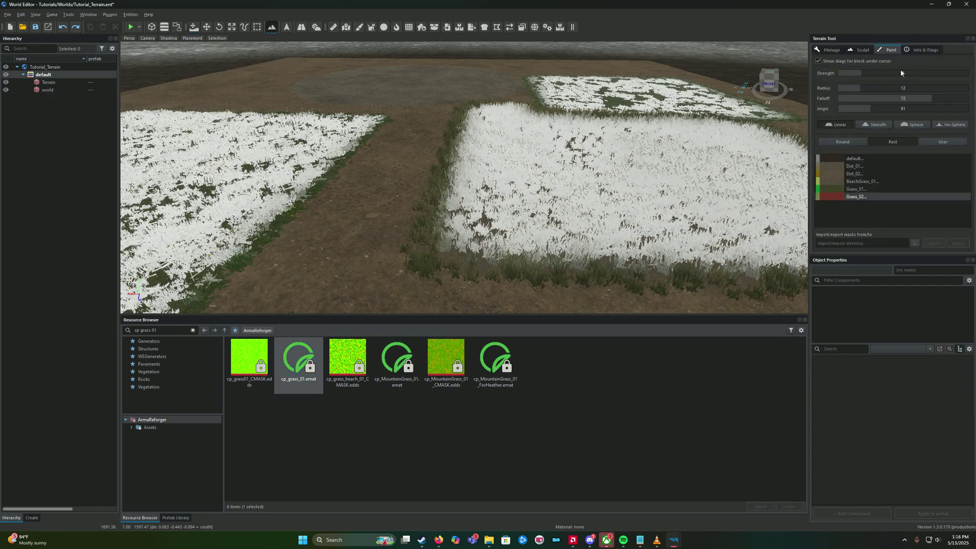
{"action": "left_click", "coordinate": [867, 191]}
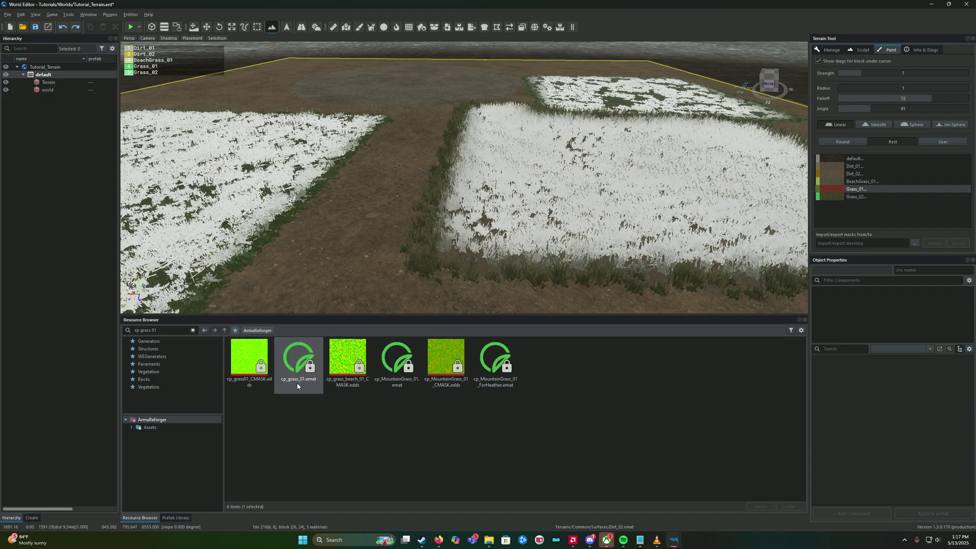
{"action": "right_click", "coordinate": [295, 363]}
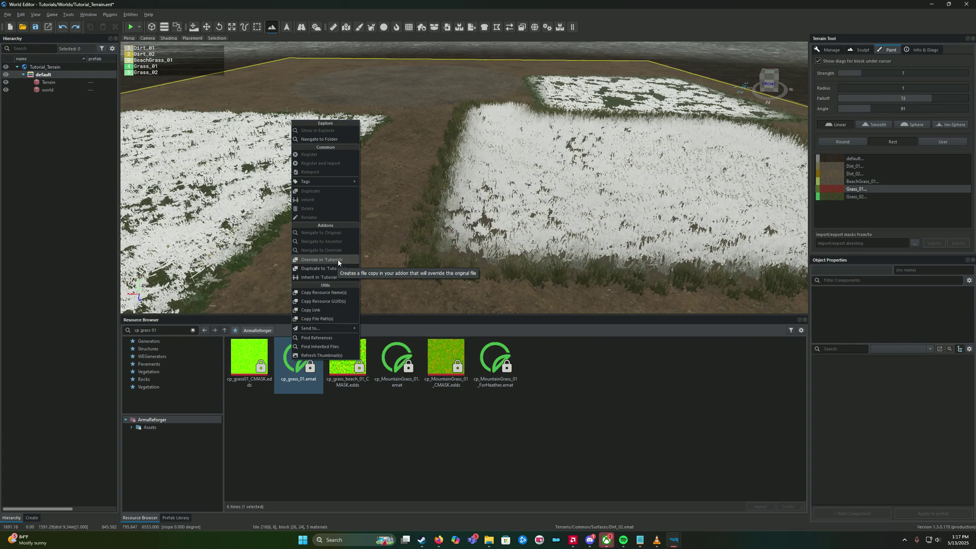
{"action": "left_click", "coordinate": [321, 259]}
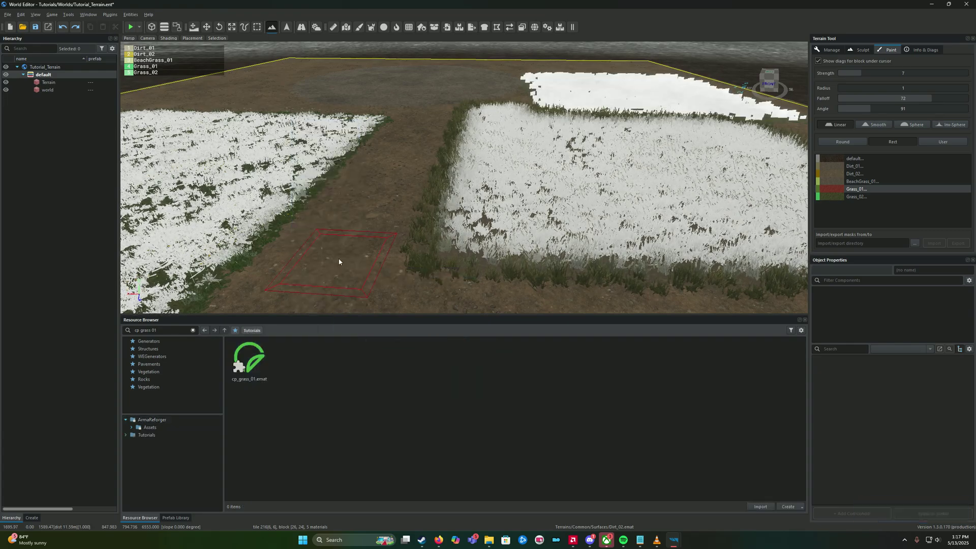
- Open the cp_grass_01.emat override, set Sat Map Lerp and Sat Map Brightness to 0, then save and close it
{"action": "double_click", "coordinate": [249, 359]}
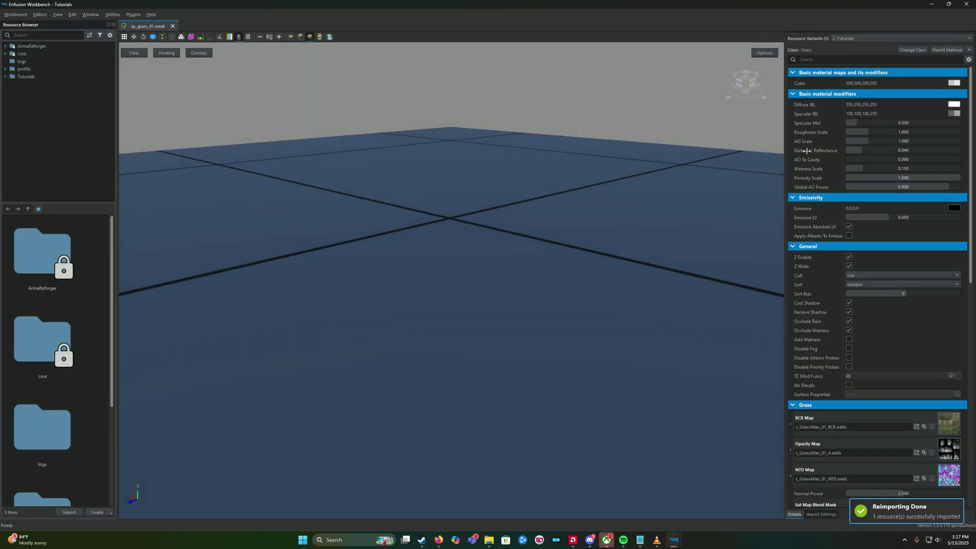
{"action": "left_click", "coordinate": [815, 59]}
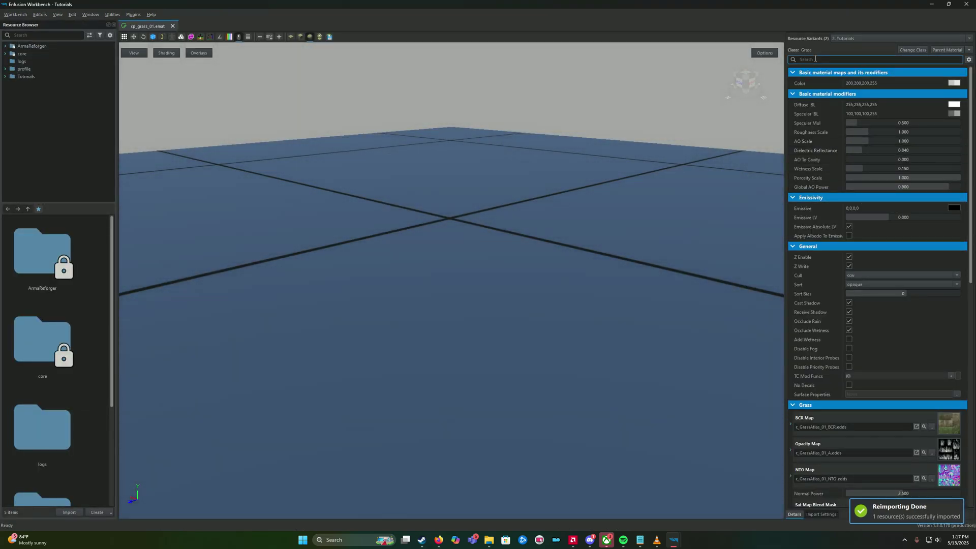
{"action": "type", "text": "sat"}
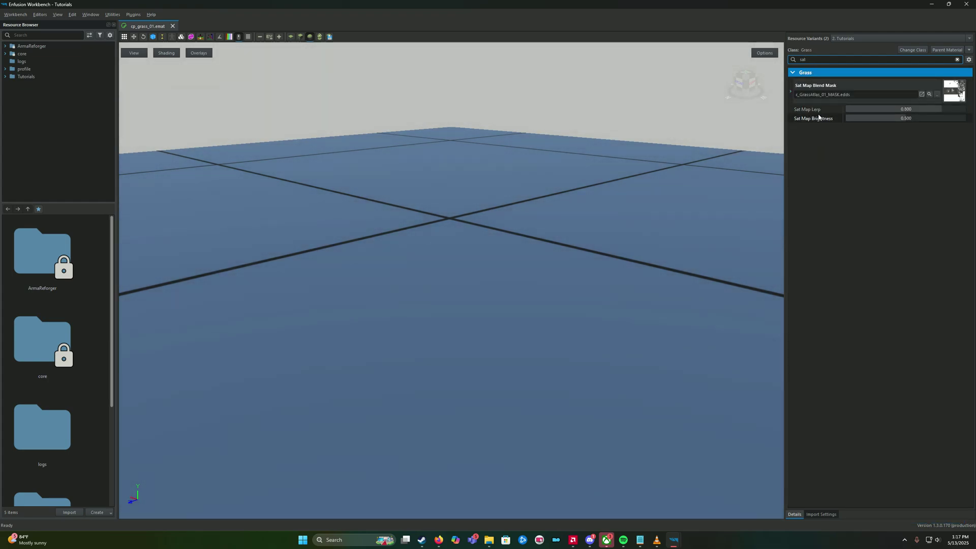
{"action": "left_click", "coordinate": [874, 109]}
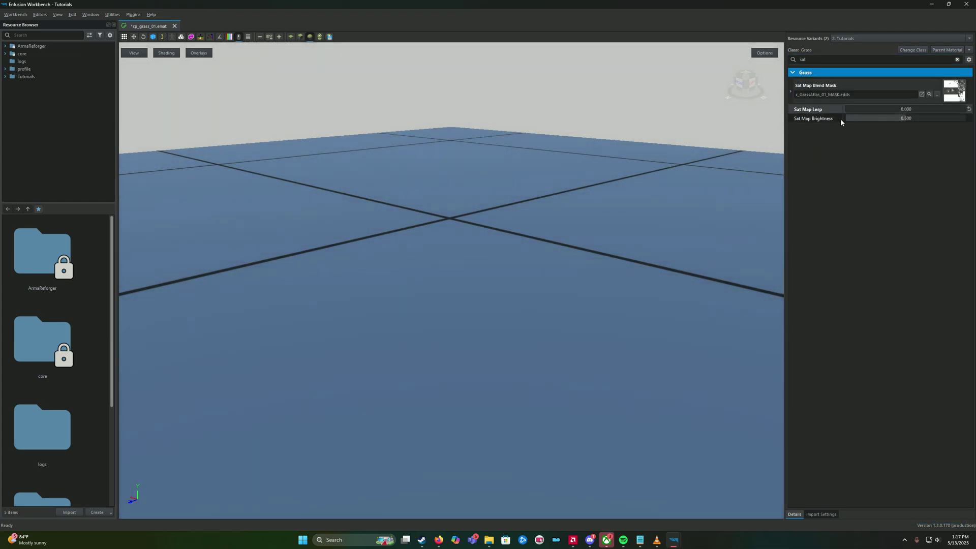
{"action": "left_click_drag", "start_coordinate": [840, 122], "coordinate": [800, 122]}
{"action": "key", "text": "ctrl+s"}
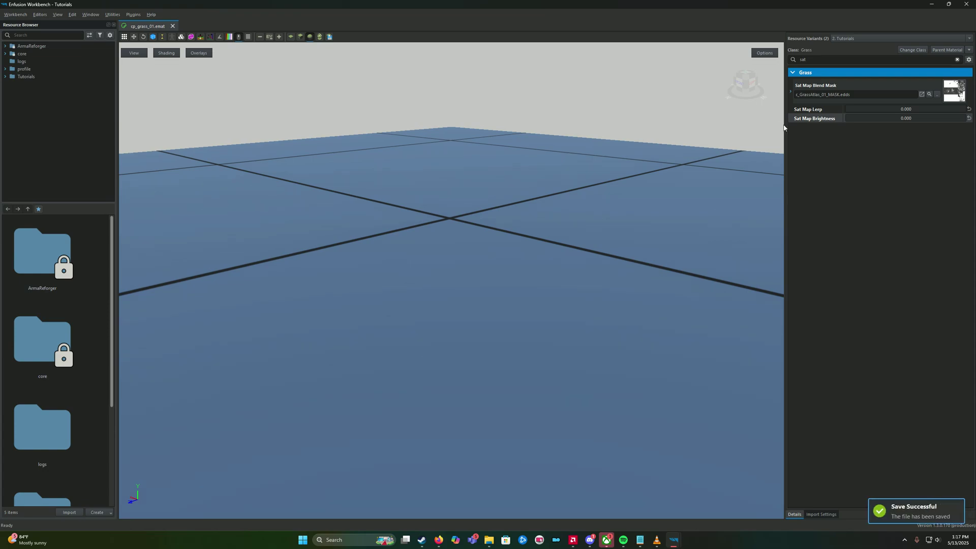
{"action": "left_click", "coordinate": [173, 25]}
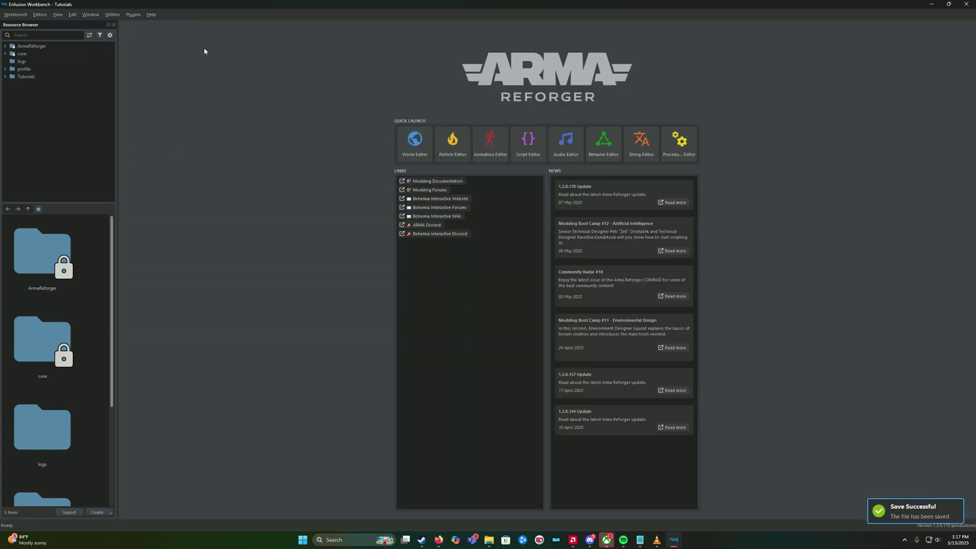
- Switch back to the World Editor and examine the terrain's grass patches up close from several angles
{"action": "mouse_move", "coordinate": [674, 540]}
{"action": "left_click", "coordinate": [714, 510]}
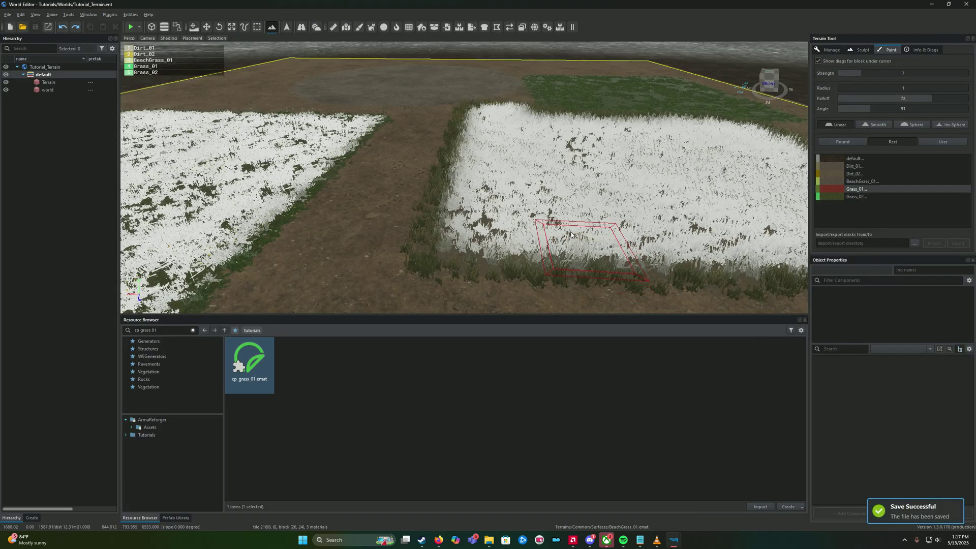
{"action": "key", "text": "d"}
{"action": "mouse_move", "coordinate": [576, 227]}
{"action": "right_mouse_down"}
{"action": "mouse_move", "coordinate": [559, 218]}
{"action": "mouse_move", "coordinate": [447, 232]}
{"action": "mouse_move", "coordinate": [557, 218]}
{"action": "right_mouse_up"}
{"action": "key", "text": "w"}
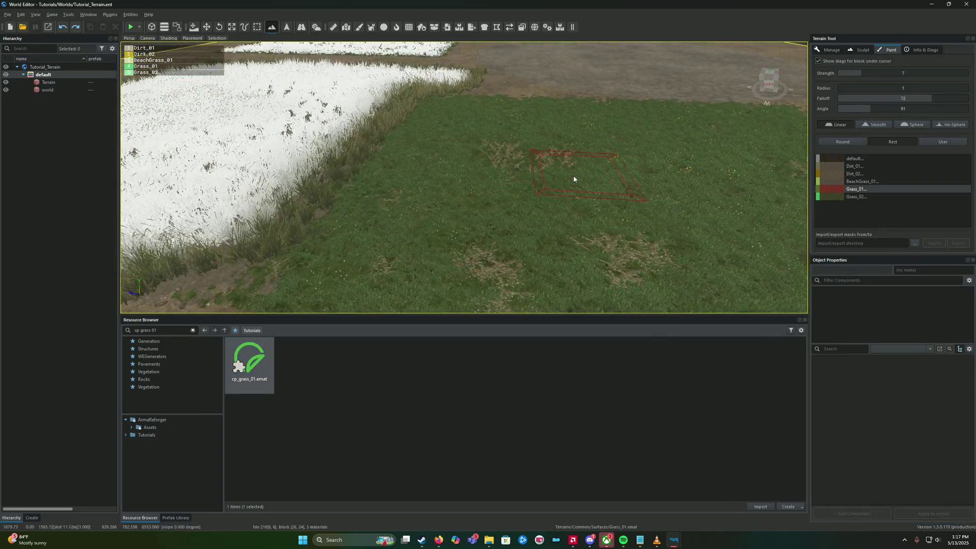
{"action": "right_click_drag", "start_coordinate": [573, 179], "coordinate": [472, 196]}
{"action": "key", "text": "d"}
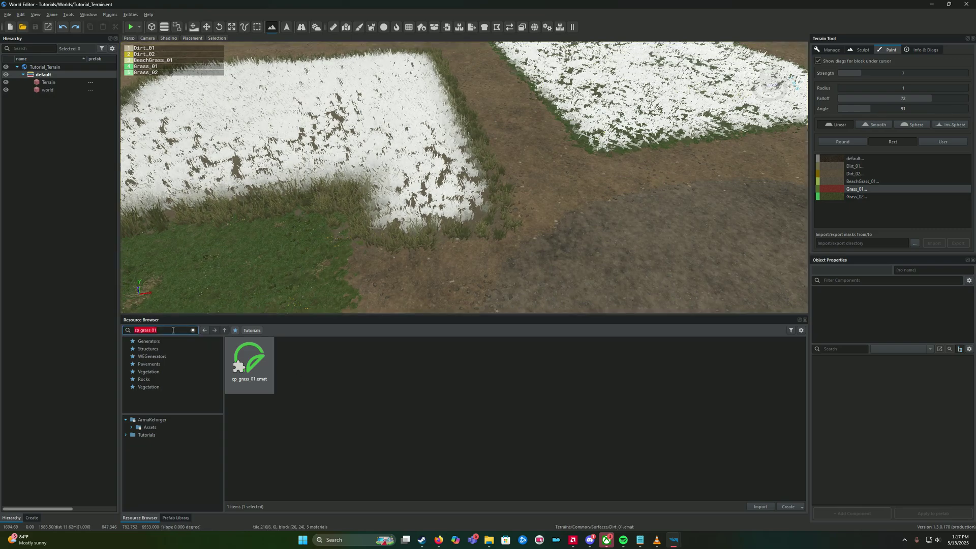
- Search the ArmaReforger resources for "cp grass 02" and override cp_grass_02.emat in the Tutorials addon
{"action": "left_click", "coordinate": [181, 420]}
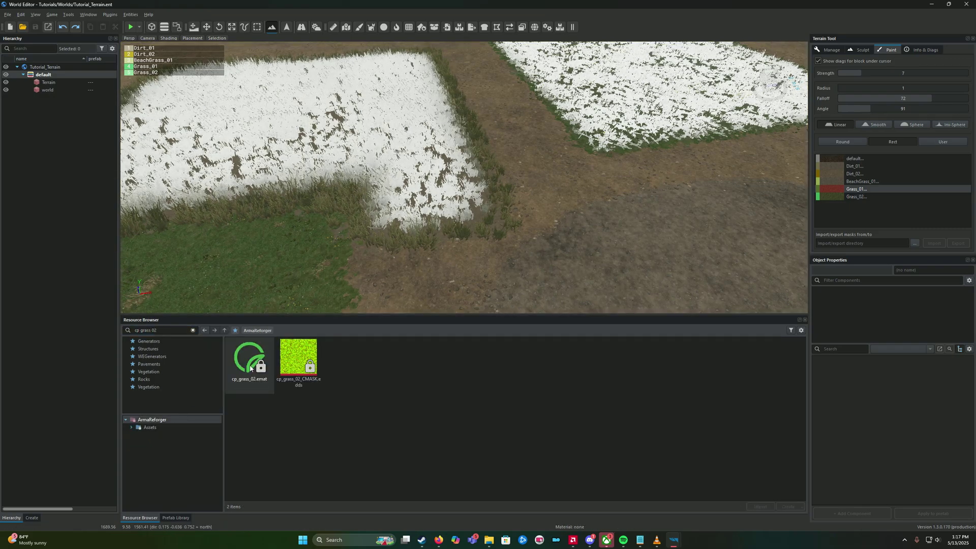
{"action": "right_click", "coordinate": [250, 367]}
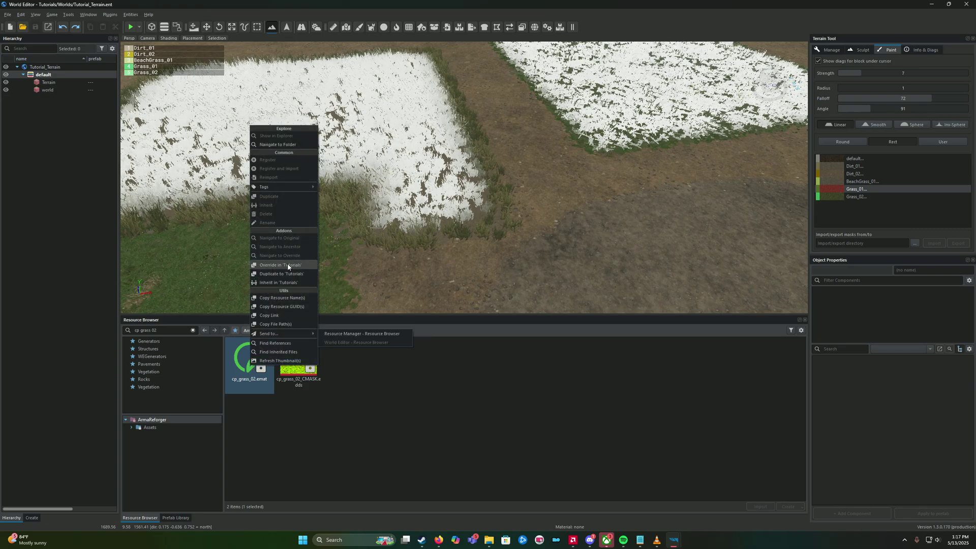
{"action": "left_click", "coordinate": [281, 265]}
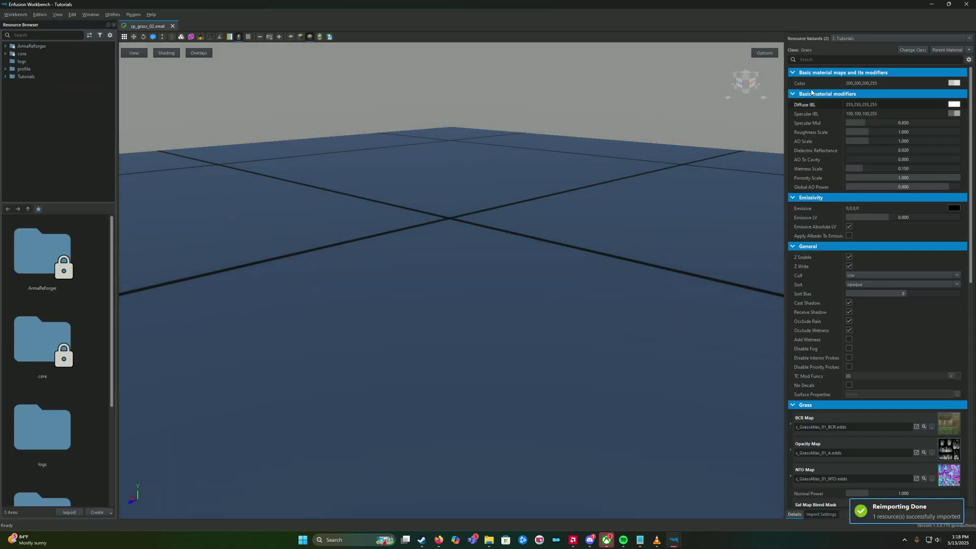
- Set Sat Map Lerp and Sat Map Brightness to 0 in the cp_grass_02.emat override, then save and close it
{"action": "left_click", "coordinate": [833, 60]}
{"action": "type", "text": "sat"}
{"action": "left_click", "coordinate": [906, 109]}
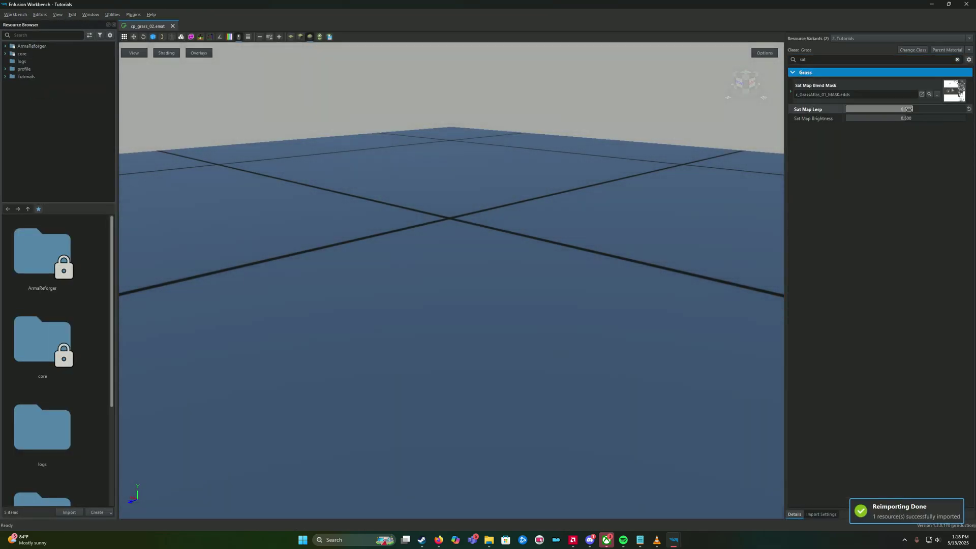
{"action": "left_click_drag", "start_coordinate": [879, 118], "coordinate": [795, 120]}
{"action": "key", "text": "ctrl+s"}
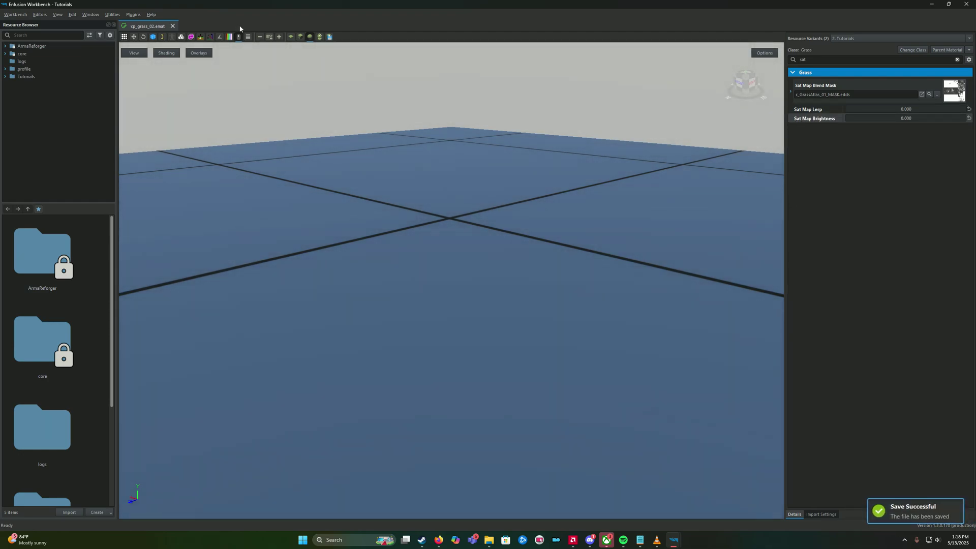
{"action": "left_click", "coordinate": [172, 26]}
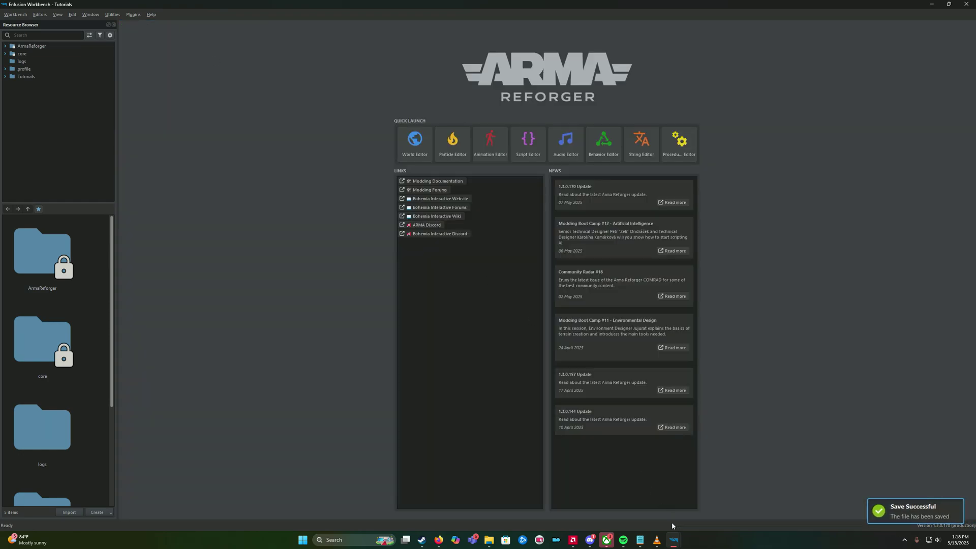
- Switch back to the World Editor, view the Grass_01 and BeachGrass_01 patches side by side, and leave the terrain tool
{"action": "mouse_move", "coordinate": [673, 538]}
{"action": "left_click", "coordinate": [739, 503]}
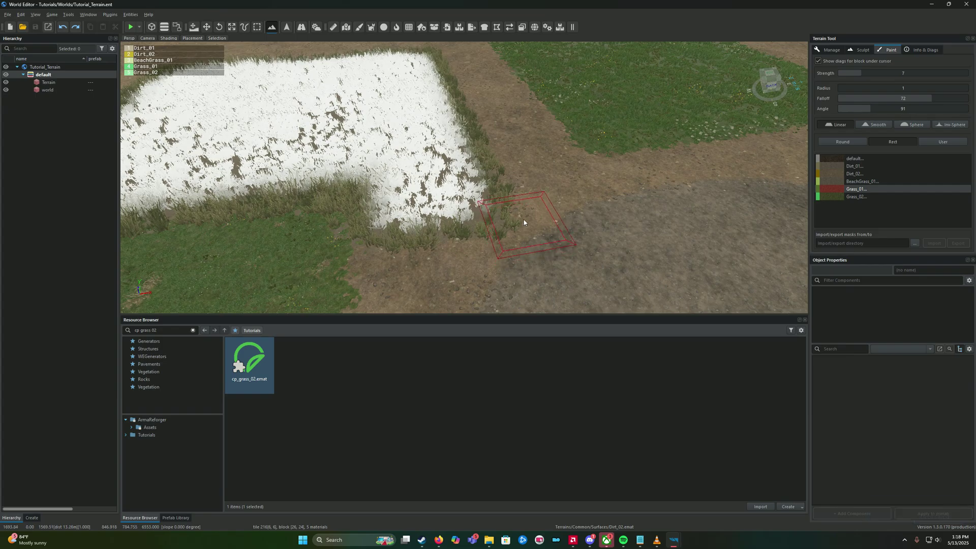
{"action": "right_click_drag", "start_coordinate": [524, 222], "coordinate": [464, 207]}
{"action": "key", "text": "Escape"}
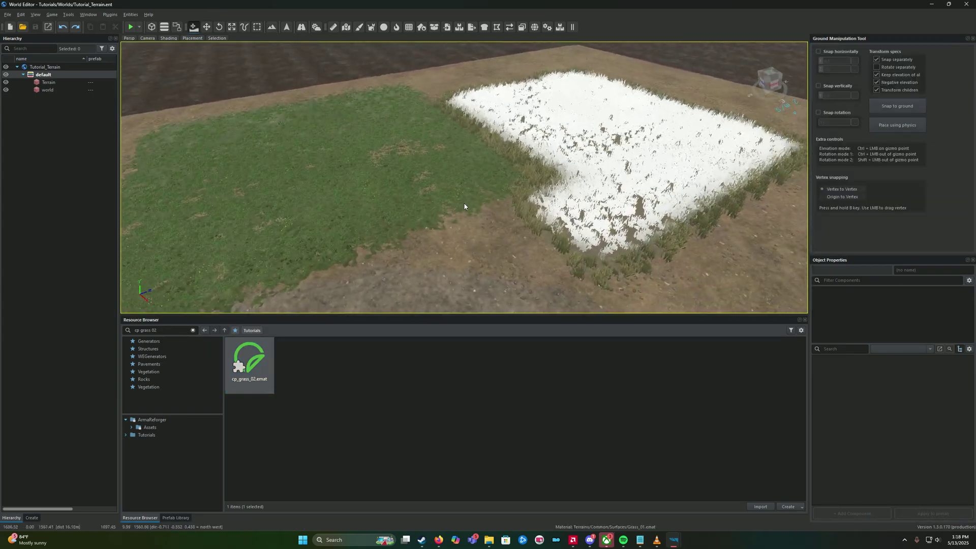
- Select the BeachGrass_01 surface for painting and search the ArmaReforger resources for "cp grass"
{"action": "key", "text": "t"}
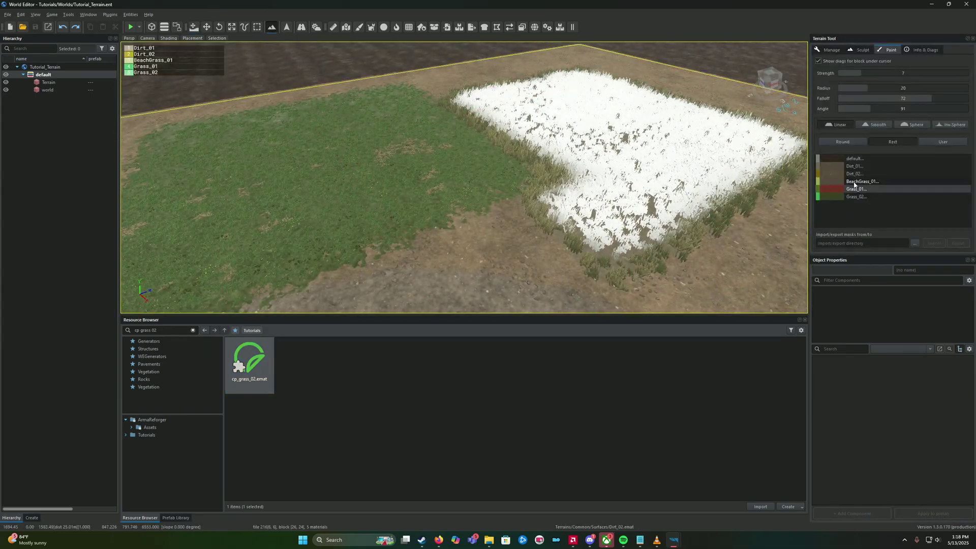
{"action": "left_click", "coordinate": [854, 182]}
{"action": "left_click", "coordinate": [174, 329]}
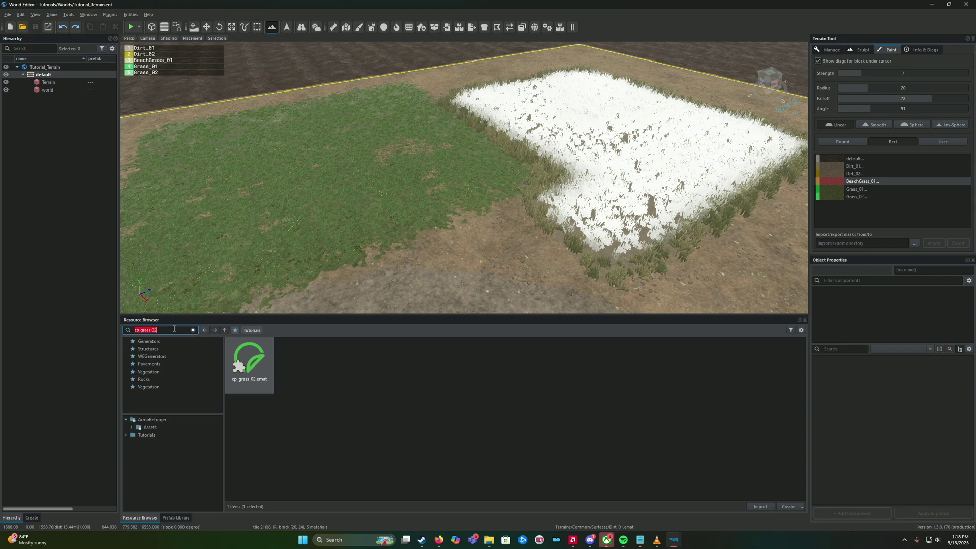
{"action": "key", "text": "BackSpace"}
{"action": "left_click", "coordinate": [296, 361]}
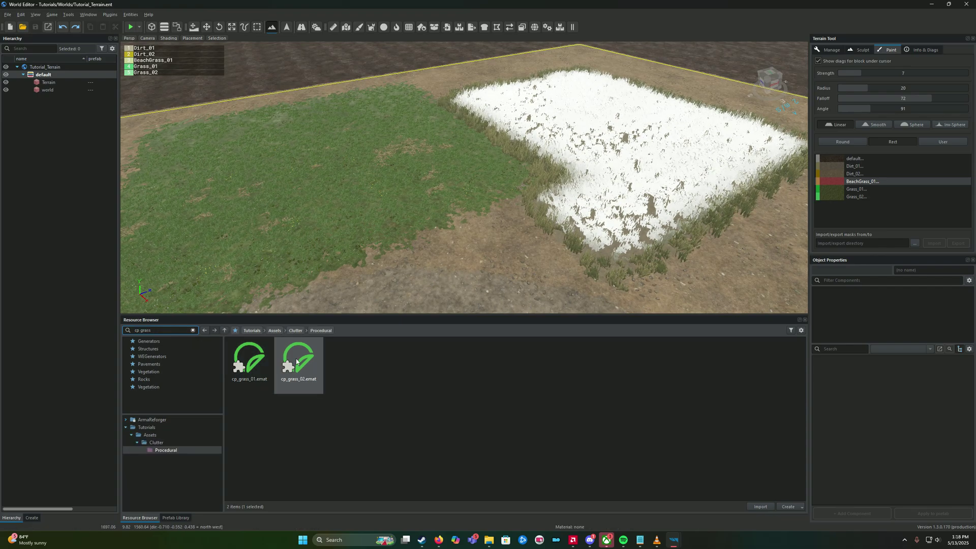
{"action": "left_click", "coordinate": [152, 419]}
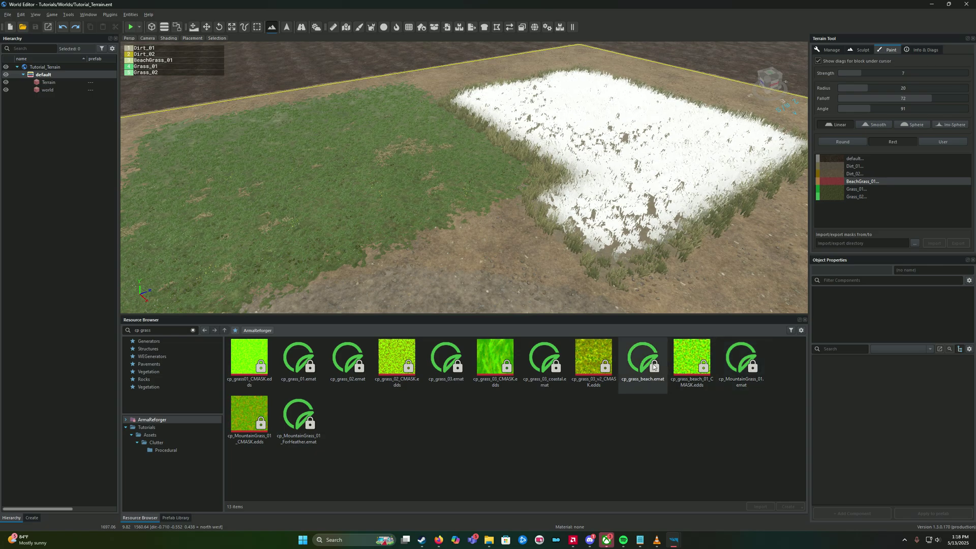
- Open cp_grass_beach.emat and set its Sat Map Lerp and Sat Map Brightness to 0
{"action": "double_click", "coordinate": [640, 358]}
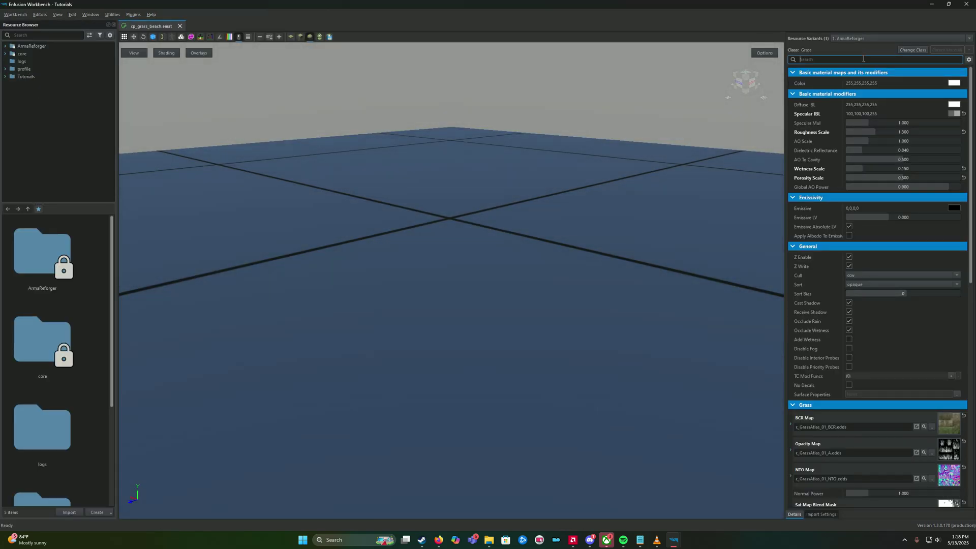
{"action": "type", "text": "sat"}
{"action": "left_click_drag", "start_coordinate": [874, 108], "coordinate": [837, 117]}
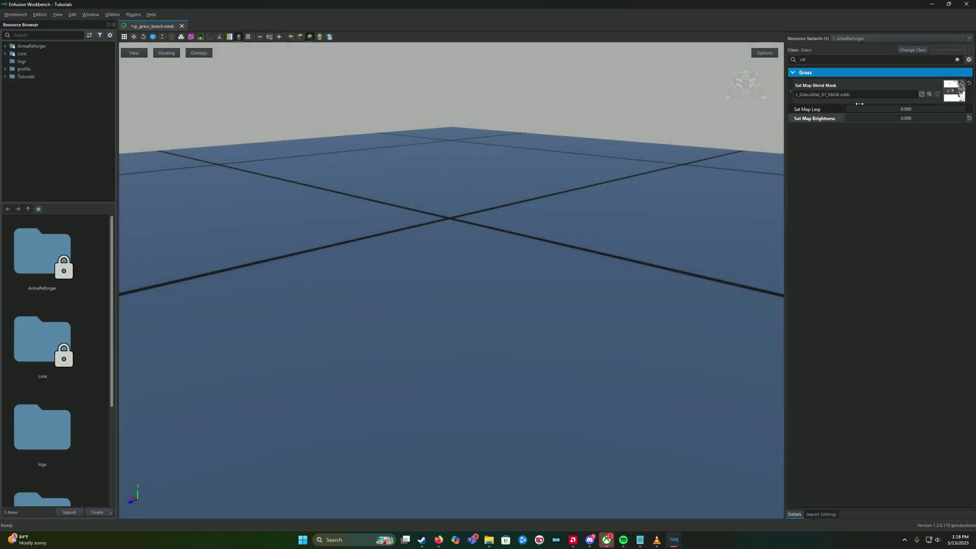
- Try to save cp_grass_beach.emat, close the file and switch back to the World Editor
{"action": "key", "text": "ctrl+s"}
{"action": "left_click", "coordinate": [965, 5]}
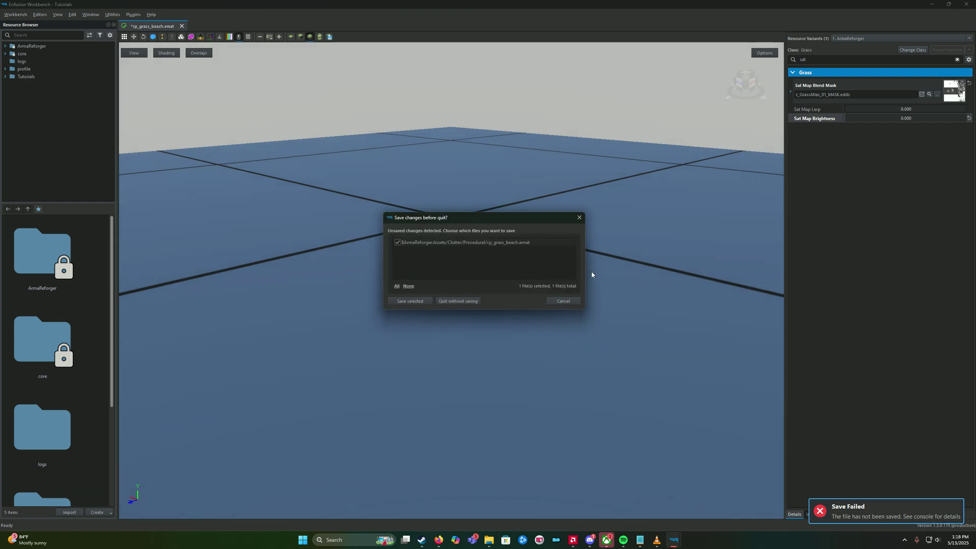
{"action": "left_click", "coordinate": [559, 302]}
{"action": "left_click", "coordinate": [181, 26]}
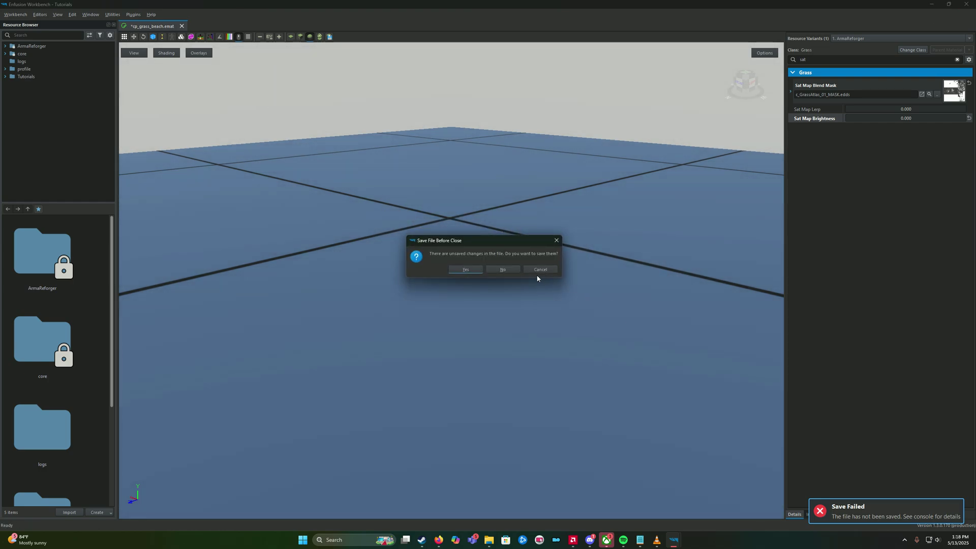
{"action": "left_click", "coordinate": [472, 270]}
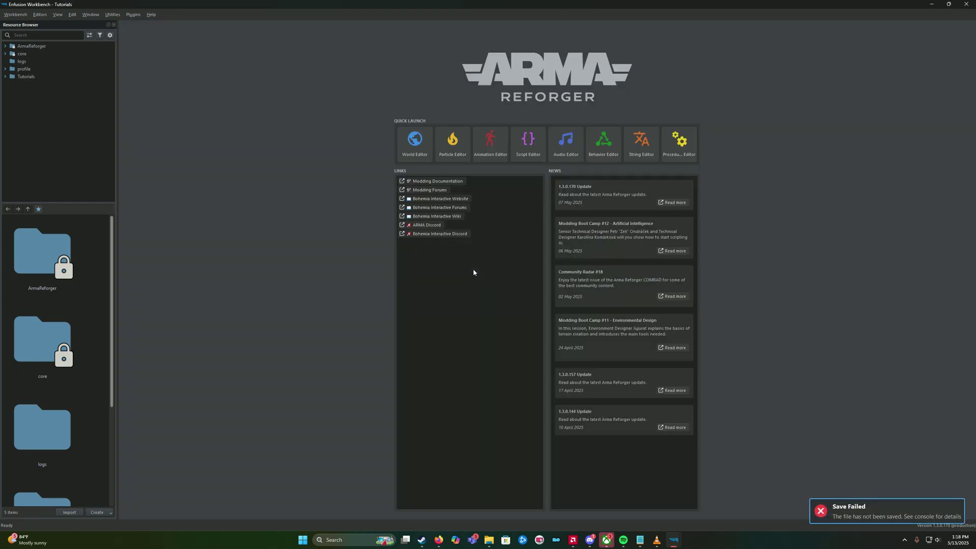
{"action": "left_click", "coordinate": [714, 503]}
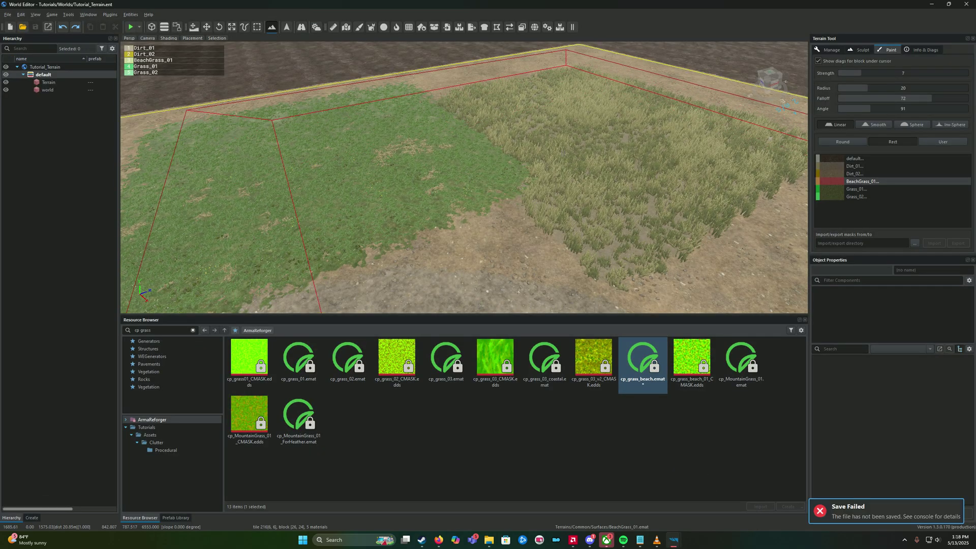
- Paint a large Dirt_02 area on the bare default ground in another block, using the rectangular brush with radius 28 and strength 7
{"action": "right_click_drag", "start_coordinate": [345, 159], "coordinate": [142, 152]}
{"action": "key", "text": "Escape"}
{"action": "key", "text": "d"}
{"action": "key", "text": "w"}
{"action": "key", "text": "d"}
{"action": "mouse_move", "coordinate": [282, 155]}
{"action": "right_mouse_down"}
{"action": "mouse_move", "coordinate": [312, 145]}
{"action": "mouse_move", "coordinate": [305, 155]}
{"action": "mouse_move", "coordinate": [216, 159]}
{"action": "mouse_move", "coordinate": [233, 183]}
{"action": "right_mouse_up"}
{"action": "key", "text": "d"}
{"action": "key", "text": "w"}
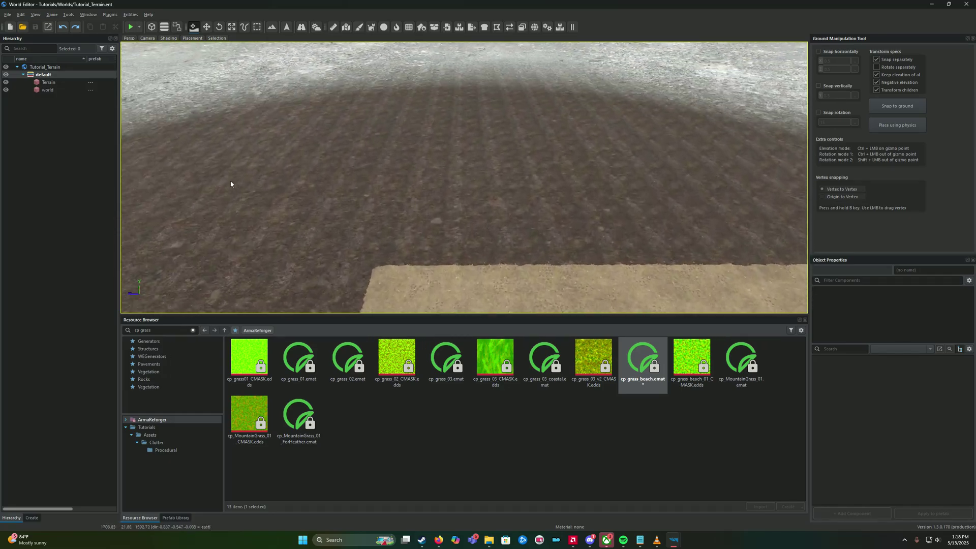
{"action": "left_click", "coordinate": [272, 27]}
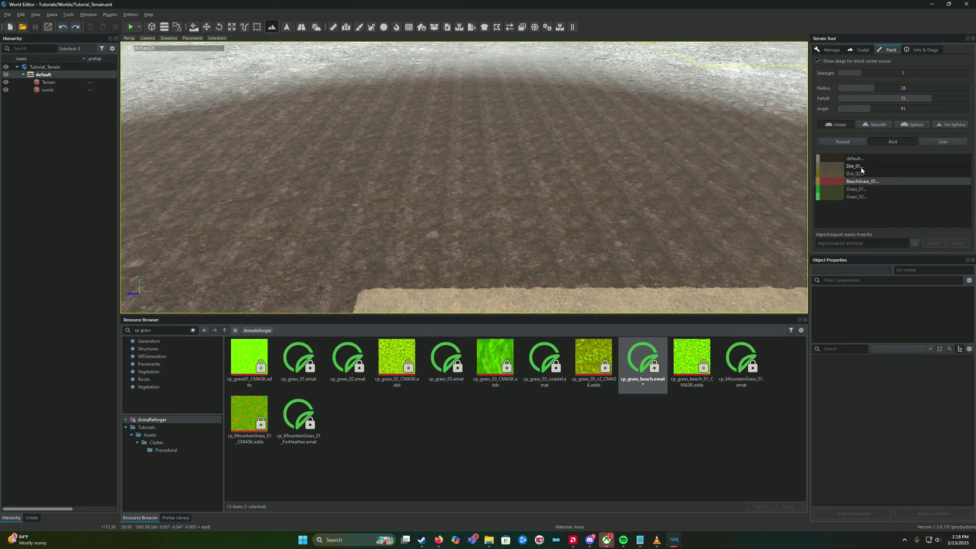
{"action": "left_click", "coordinate": [859, 173]}
{"action": "mouse_move", "coordinate": [547, 212]}
{"action": "right_mouse_down"}
{"action": "mouse_move", "coordinate": [577, 214]}
{"action": "mouse_move", "coordinate": [551, 210]}
{"action": "right_mouse_up"}
{"action": "key", "text": "d"}
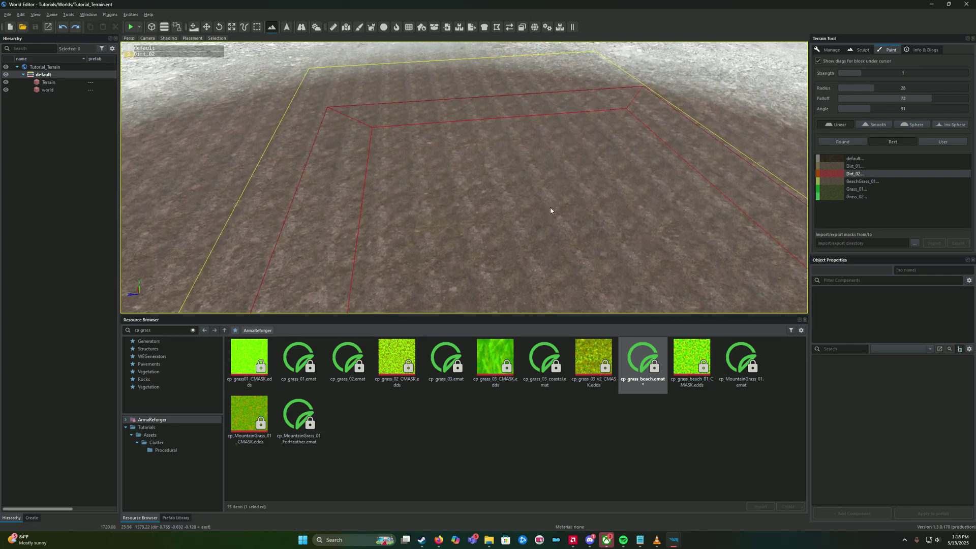
{"action": "left_click_drag", "start_coordinate": [532, 190], "coordinate": [503, 172]}
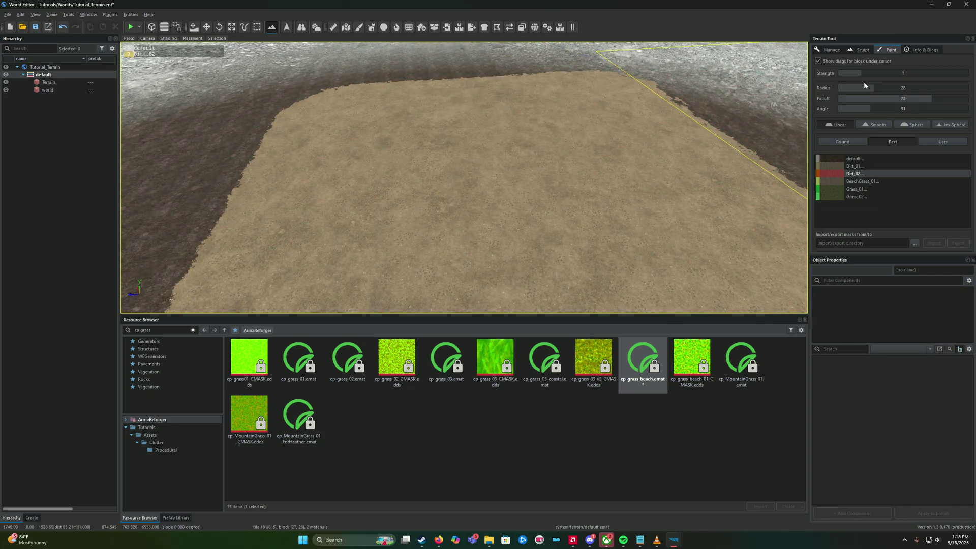
- Set the paint brush to strength 1, round shape and radius 10 over the new Dirt_02 area
{"action": "left_click_drag", "start_coordinate": [860, 74], "coordinate": [843, 88]}
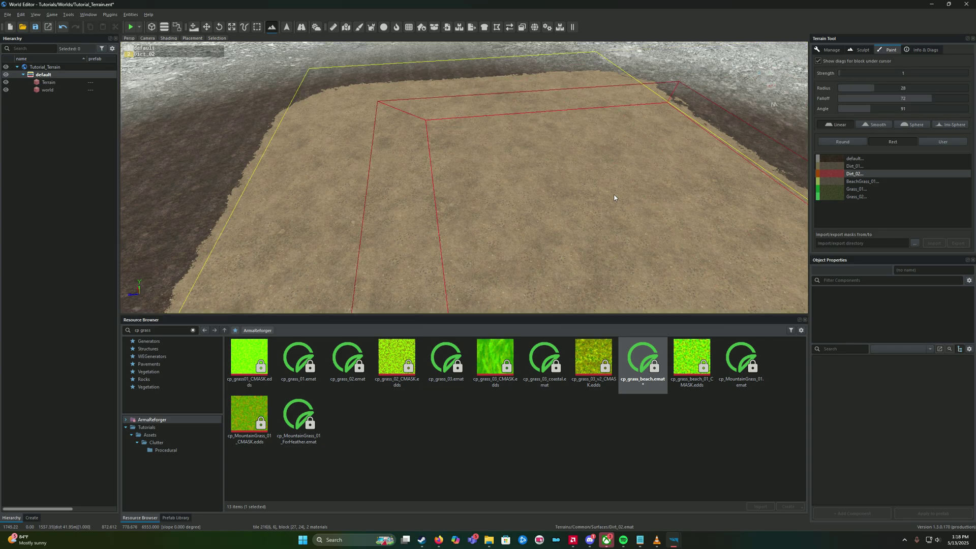
{"action": "left_click", "coordinate": [857, 143]}
{"action": "scroll", "coordinate": [437, 228], "scroll_direction": "up", "scroll_amount": 5, "text": "ctrl"}
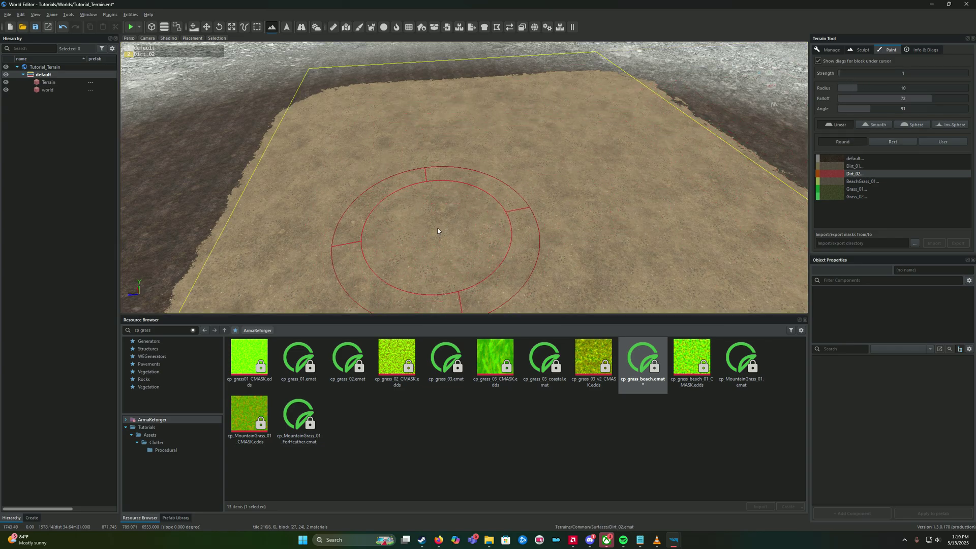
{"action": "left_click_drag", "start_coordinate": [390, 245], "coordinate": [491, 231]}
- Paint a soft-edged Grass_01 patch on the Dirt_02 area, enlarging the brush radius to 20, and check the blend up close
{"action": "right_click_drag", "start_coordinate": [492, 231], "coordinate": [486, 234]}
{"action": "key", "text": "w"}
{"action": "left_click", "coordinate": [856, 189]}
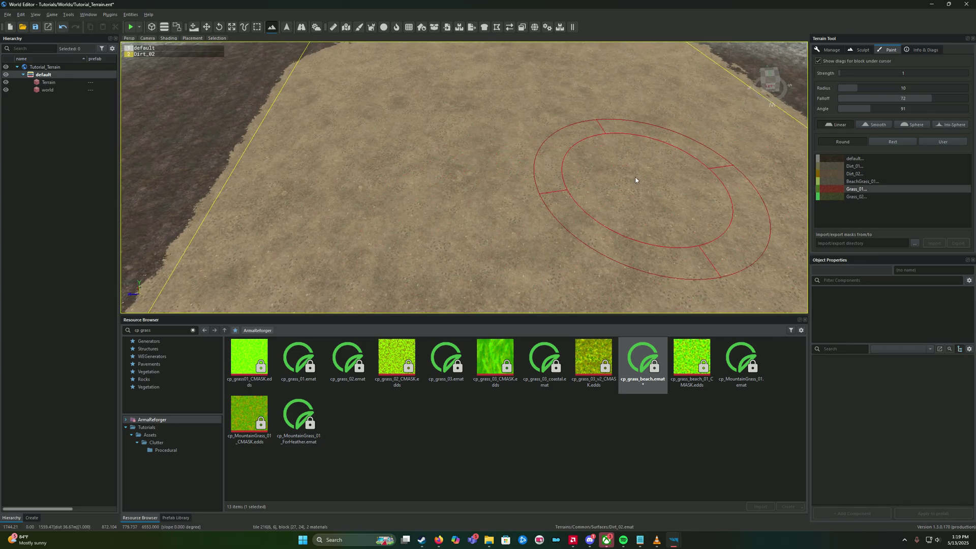
{"action": "mouse_move", "coordinate": [634, 181]}
{"action": "left_mouse_down"}
{"action": "mouse_move", "coordinate": [529, 212]}
{"action": "mouse_move", "coordinate": [389, 197]}
{"action": "mouse_move", "coordinate": [427, 140]}
{"action": "mouse_move", "coordinate": [556, 96]}
{"action": "mouse_move", "coordinate": [619, 91]}
{"action": "mouse_move", "coordinate": [685, 196]}
{"action": "left_mouse_up"}
{"action": "scroll", "coordinate": [492, 207], "scroll_direction": "up", "scroll_amount": 10, "text": "ctrl"}
{"action": "right_click_drag", "start_coordinate": [685, 196], "coordinate": [603, 224]}
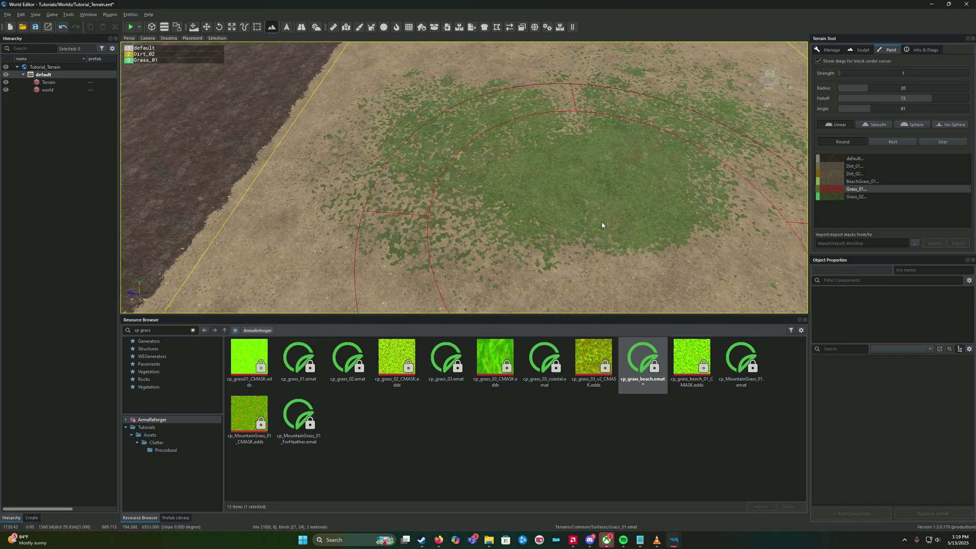
{"action": "left_click_drag", "start_coordinate": [603, 225], "coordinate": [459, 239]}
{"action": "key", "text": "w"}
{"action": "mouse_move", "coordinate": [401, 250]}
{"action": "right_mouse_down"}
{"action": "mouse_move", "coordinate": [401, 264]}
{"action": "mouse_move", "coordinate": [343, 231]}
{"action": "right_mouse_up"}
{"action": "key", "text": "w"}
{"action": "scroll", "coordinate": [464, 177], "scroll_direction": "down", "scroll_amount": 8}
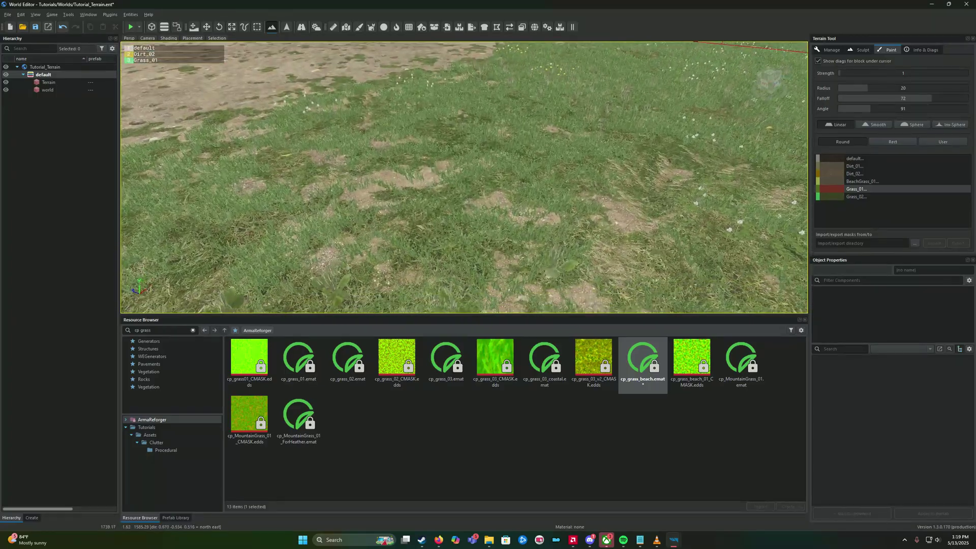
{"action": "scroll", "coordinate": [464, 177], "scroll_direction": "down", "scroll_amount": 8}
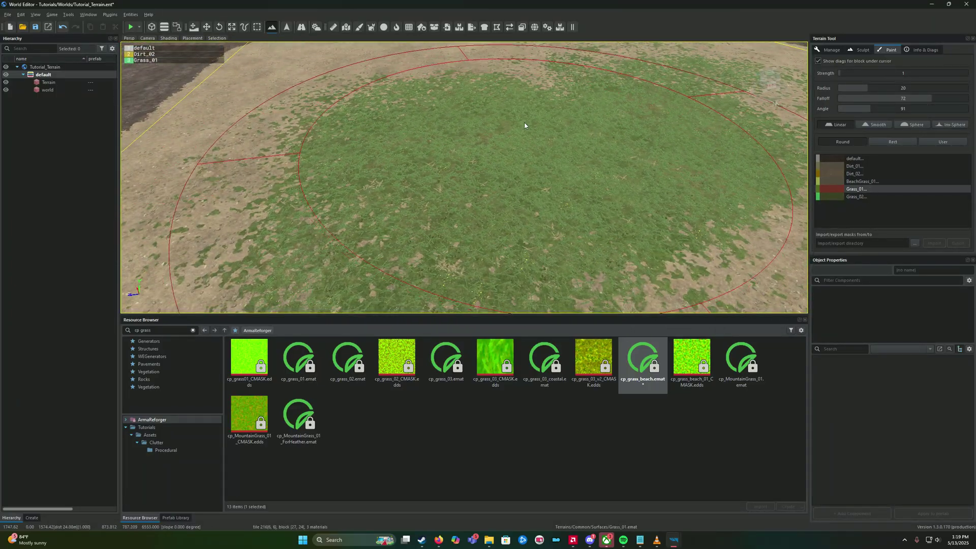
- Reduce the brush radius to 10 and blend Grass_02 into the Grass_01 patch
{"action": "scroll", "coordinate": [524, 136], "scroll_direction": "down", "scroll_amount": 10, "text": "ctrl"}
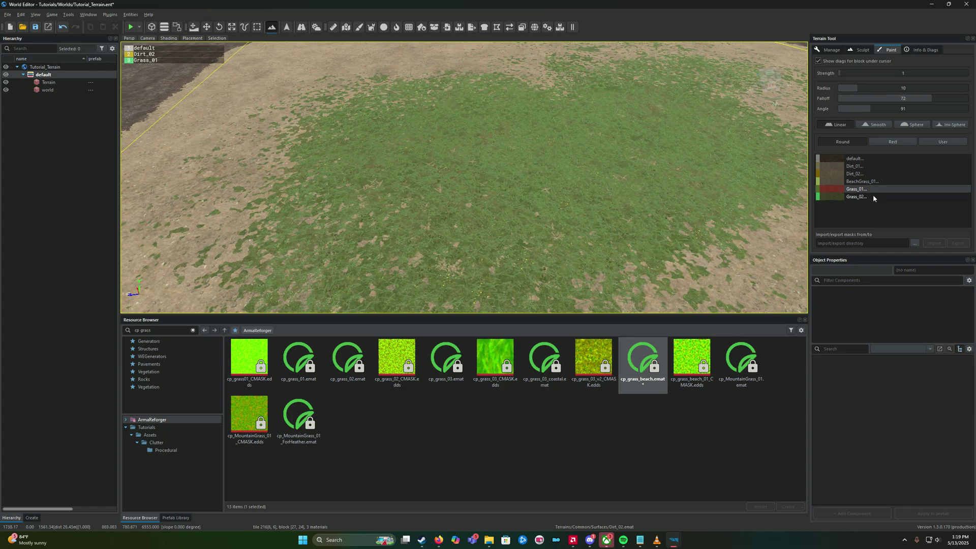
{"action": "left_click", "coordinate": [859, 197]}
{"action": "mouse_move", "coordinate": [491, 196]}
{"action": "left_mouse_down"}
{"action": "mouse_move", "coordinate": [469, 204]}
{"action": "mouse_move", "coordinate": [498, 182]}
{"action": "mouse_move", "coordinate": [501, 140]}
{"action": "mouse_move", "coordinate": [525, 128]}
{"action": "mouse_move", "coordinate": [701, 147]}
{"action": "left_mouse_up"}
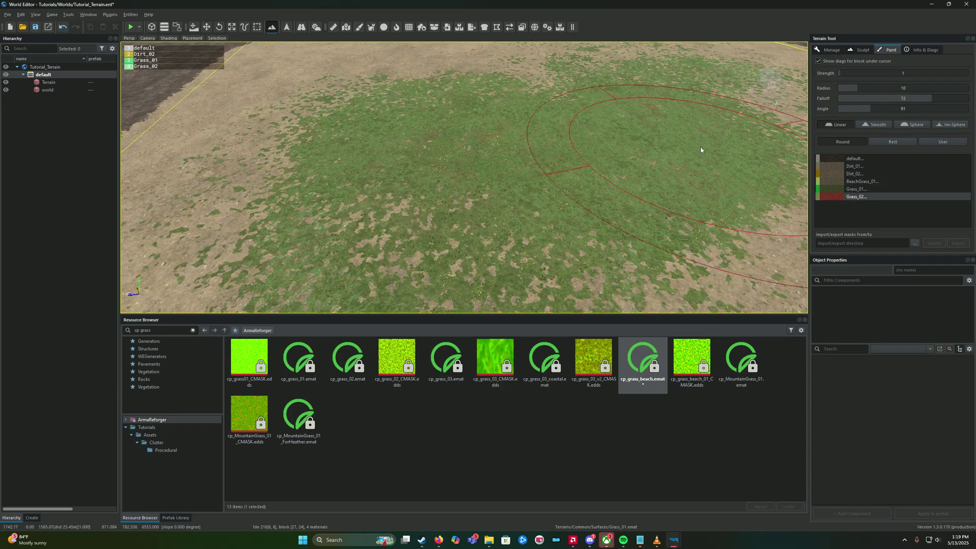
{"action": "key", "text": "w"}
{"action": "right_click_drag", "start_coordinate": [712, 161], "coordinate": [712, 162]}
{"action": "right_click_drag", "start_coordinate": [641, 186], "coordinate": [651, 188]}
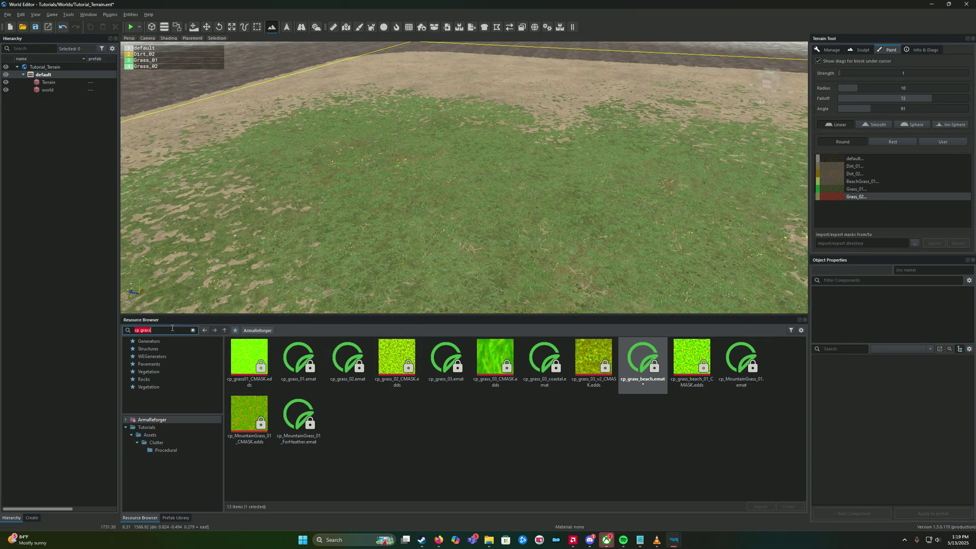
- Search the ArmaReforger resources for "grass 03" and try to add cp_grass_03.emat as a paintable surface, then leave the terrain tool
{"action": "type", "text": "3"}
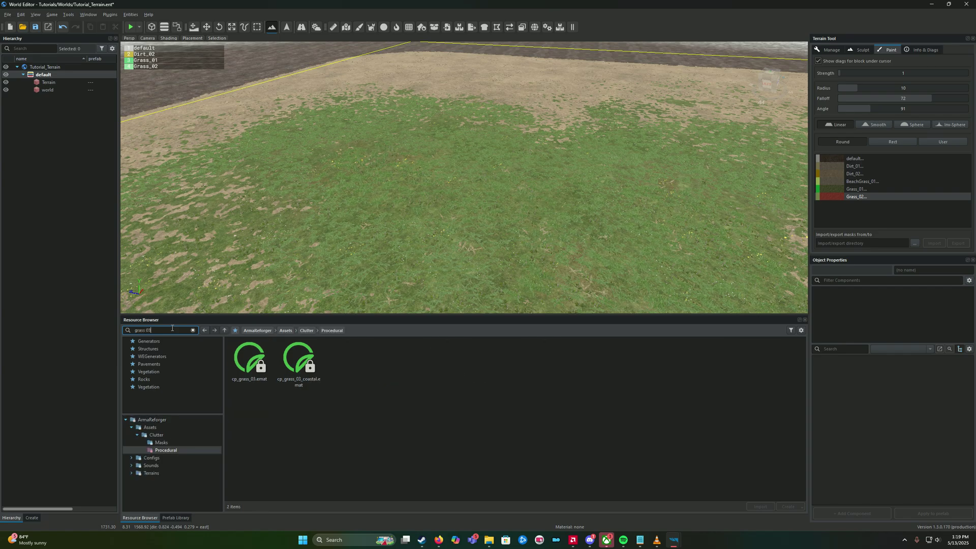
{"action": "left_click_drag", "start_coordinate": [855, 199], "coordinate": [867, 209]}
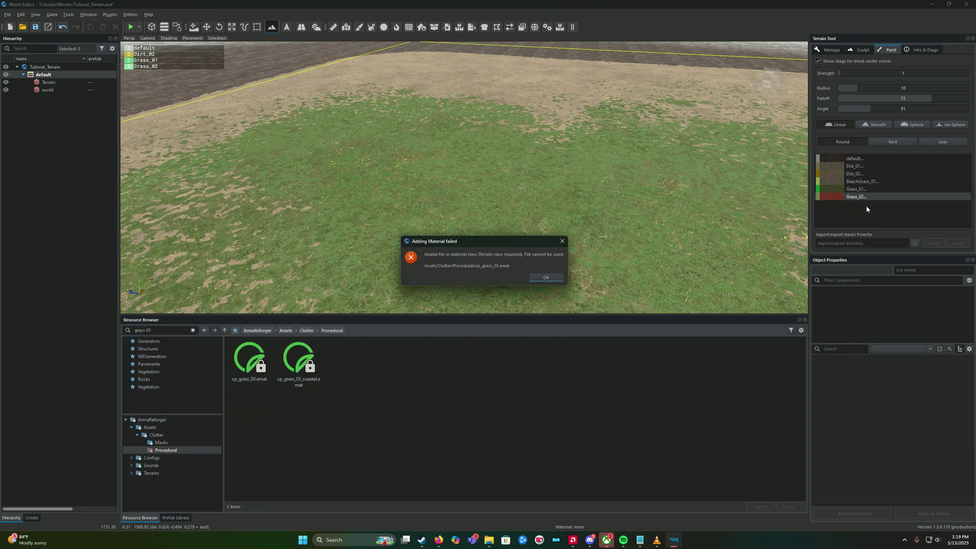
{"action": "left_click", "coordinate": [543, 278]}
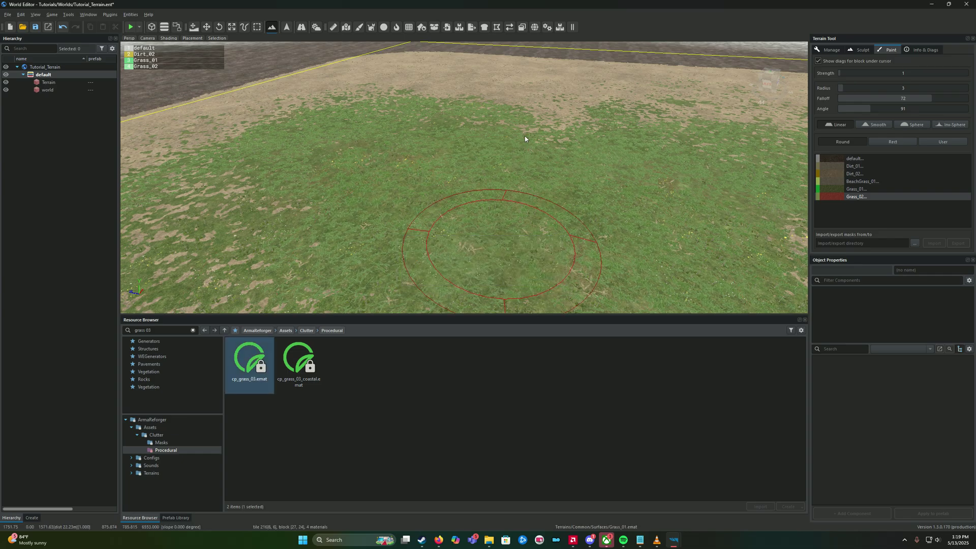
{"action": "key", "text": "Escape"}
{"action": "left_click", "coordinate": [152, 420]}
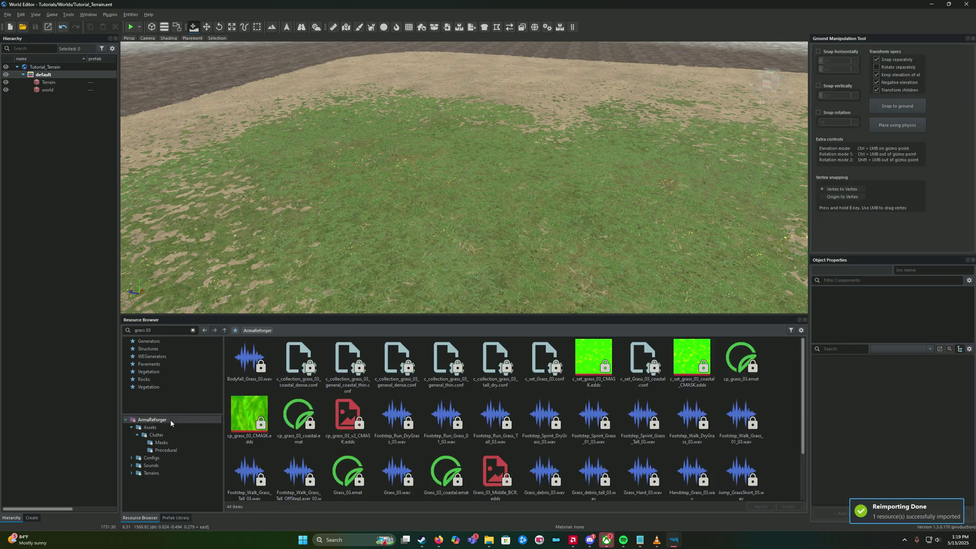
- Examine the grass patches around the gray dirt circle from above and check which surfaces their block uses
{"action": "key", "text": "s"}
{"action": "right_click_drag", "start_coordinate": [611, 253], "coordinate": [178, 206]}
{"action": "key", "text": "d"}
{"action": "key", "text": "s"}
{"action": "key", "text": "d"}
{"action": "key", "text": "w"}
{"action": "key", "text": "s"}
{"action": "right_click_drag", "start_coordinate": [461, 187], "coordinate": [451, 183]}
{"action": "key", "text": "w"}
{"action": "key", "text": "d"}
{"action": "key", "text": "a"}
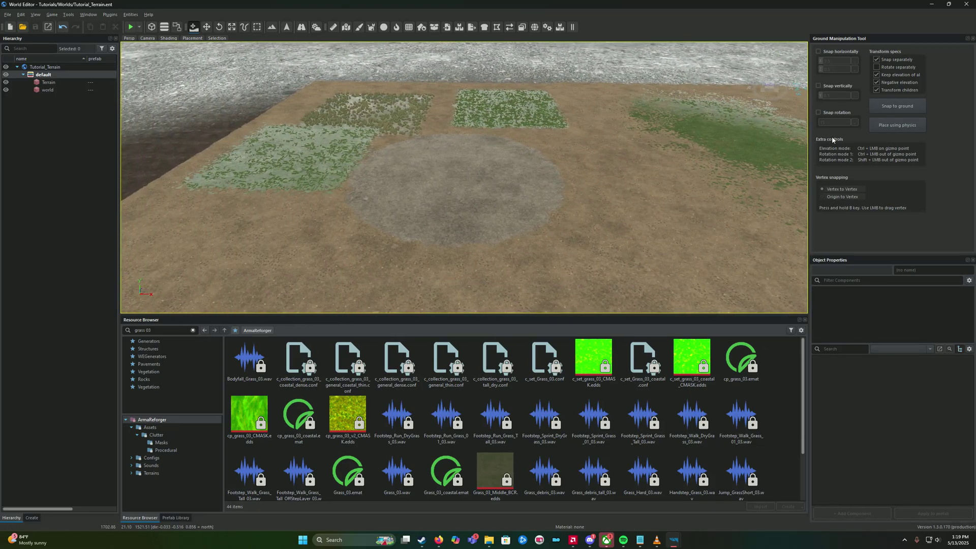
{"action": "key", "text": "t"}
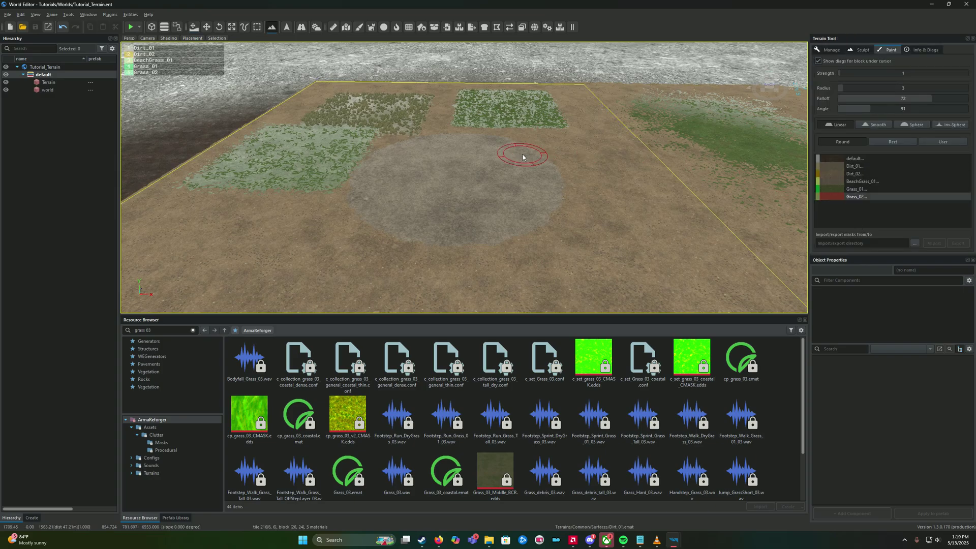
{"action": "key", "text": "Escape"}
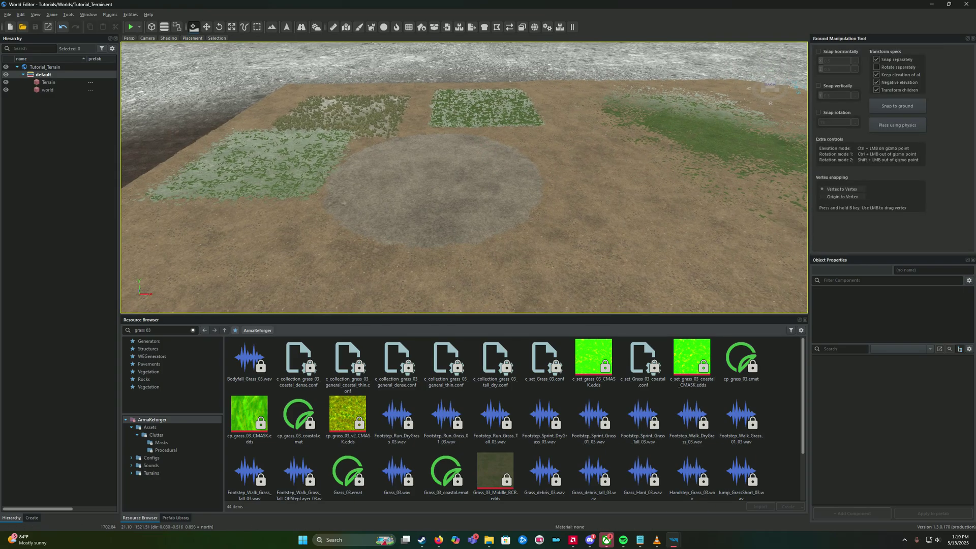
- Inspect the painted grass patches from a low angle across the dirt terrain
{"action": "key", "text": "w"}
{"action": "right_click_drag", "start_coordinate": [464, 178], "coordinate": [622, 161]}
{"action": "key", "text": "a"}
{"action": "key", "text": "w"}
{"action": "key", "text": "w"}
{"action": "key", "text": "d"}
{"action": "right_click_drag", "start_coordinate": [690, 155], "coordinate": [671, 156]}
{"action": "key", "text": "w"}
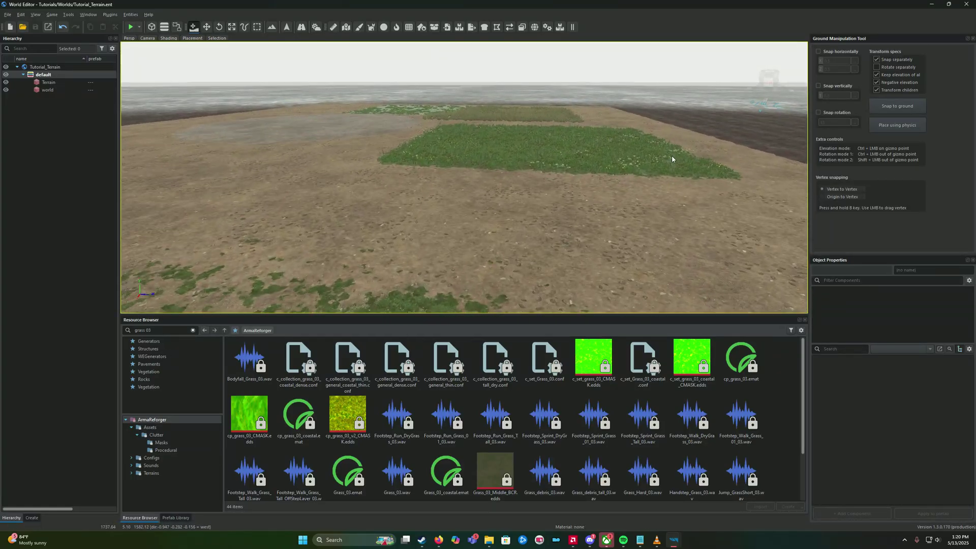